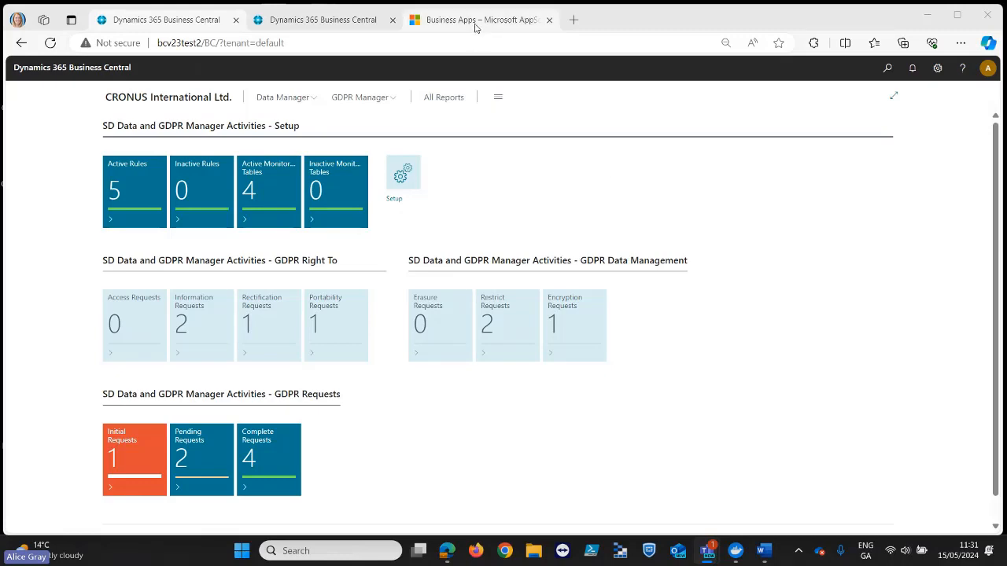
- Switch to the Microsoft AppSource page and open the SD Data and GDPR Manager app listing
mouse_move(475, 27)
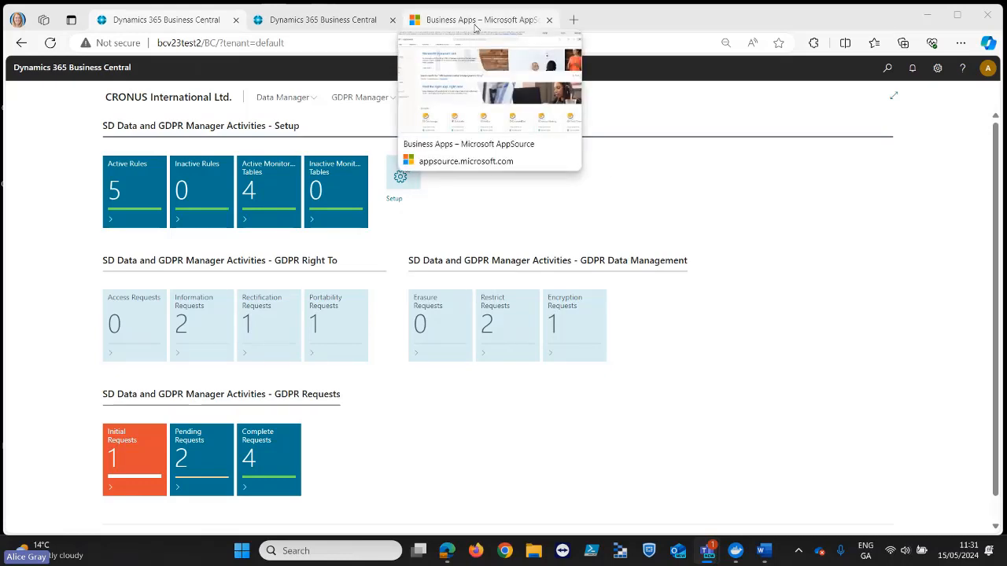
click(475, 23)
scroll(578, 334, down, 6)
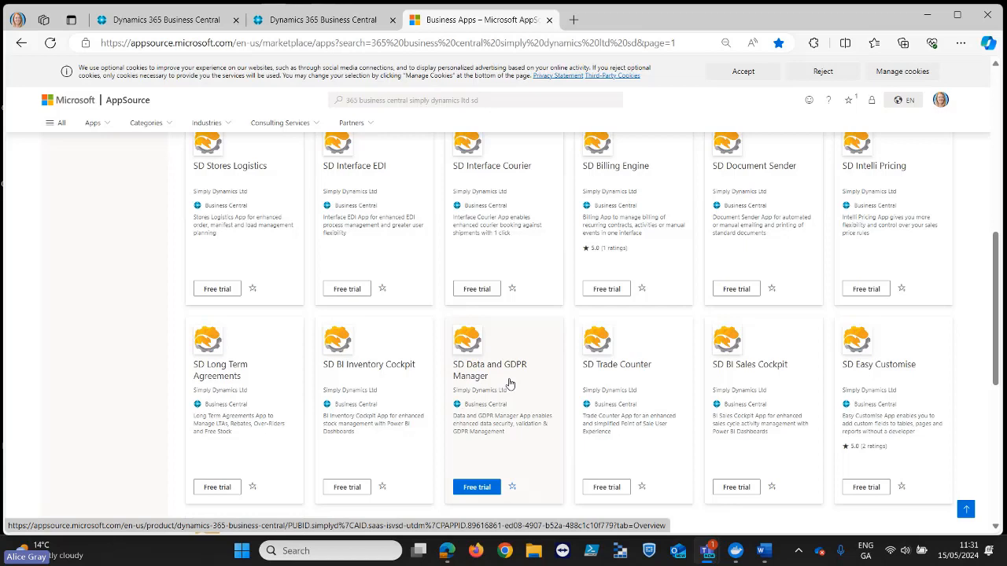
click(509, 383)
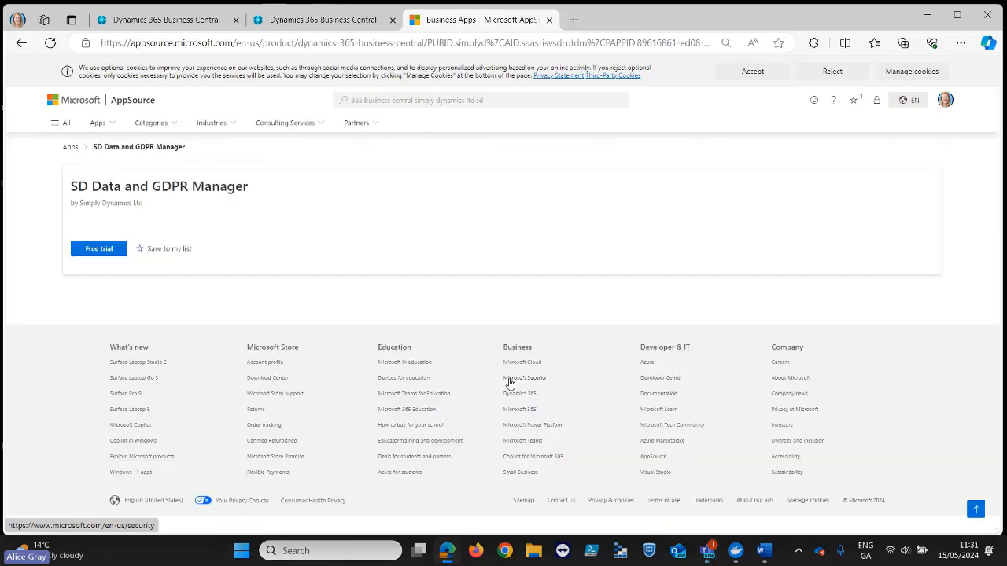
- Review the SD Data and GDPR Manager listing's overview, then view its details and support information
scroll(484, 396, down, 3)
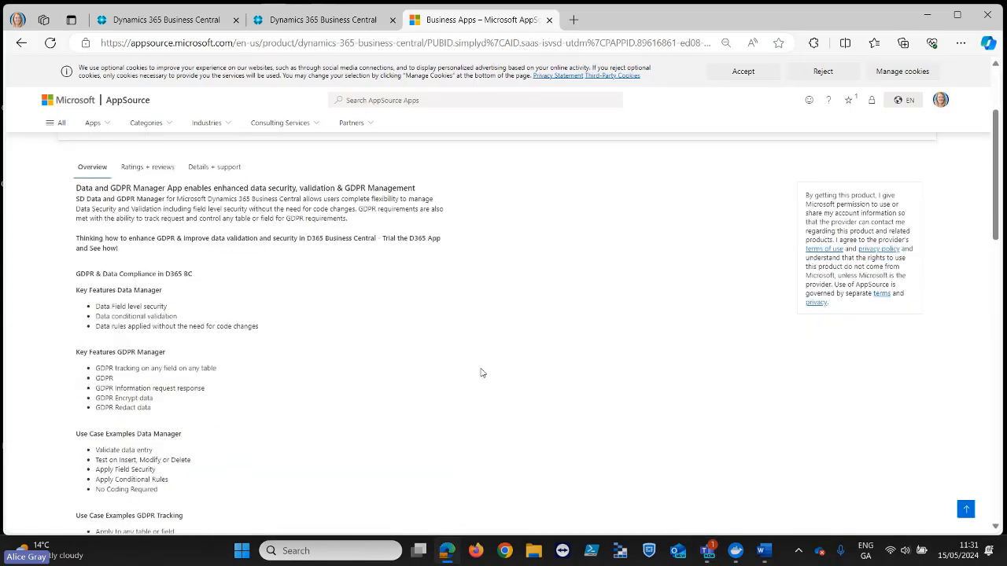
scroll(346, 330, up, 1)
scroll(347, 330, up, 2)
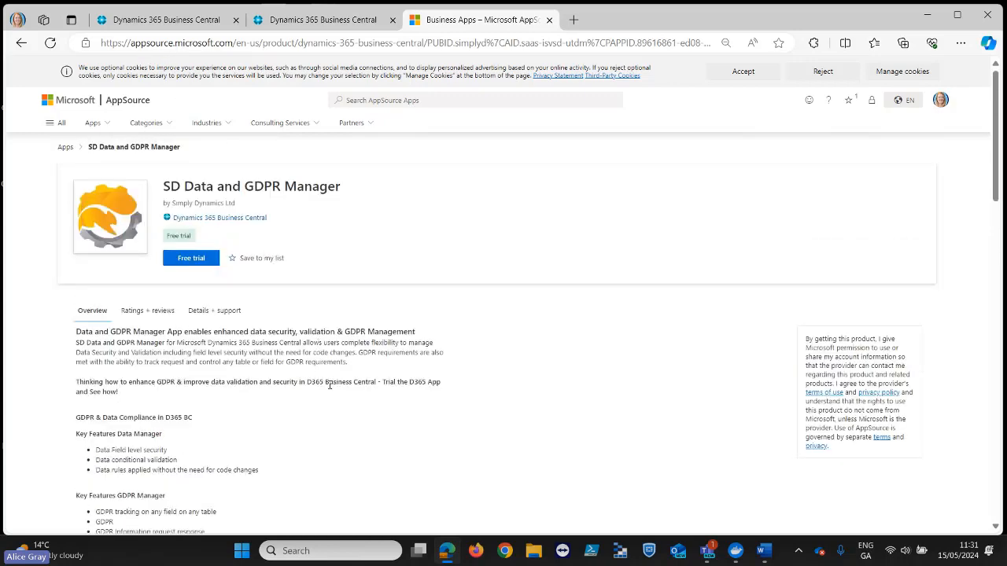
scroll(327, 384, down, 3)
scroll(331, 390, down, 8)
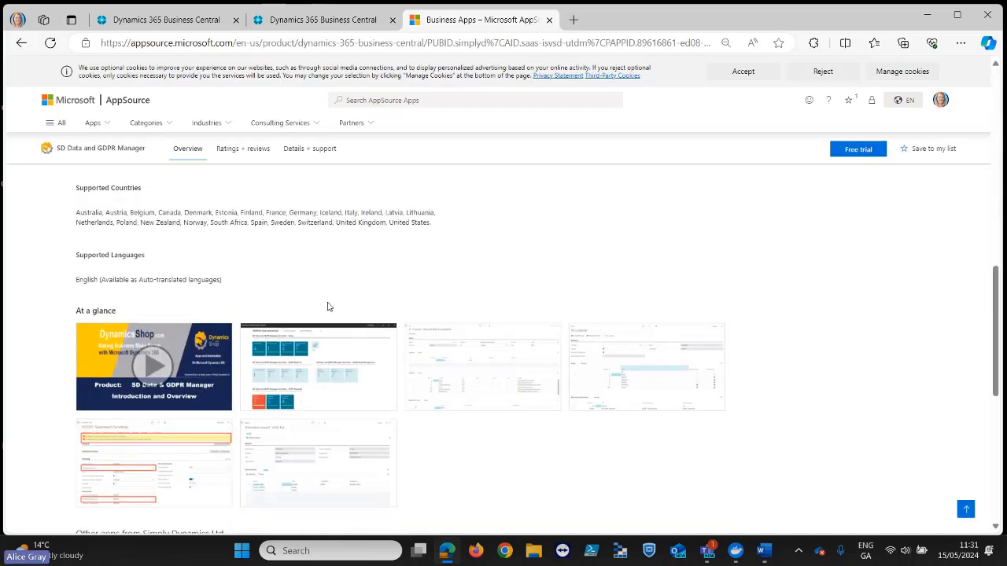
scroll(325, 306, up, 5)
click(303, 149)
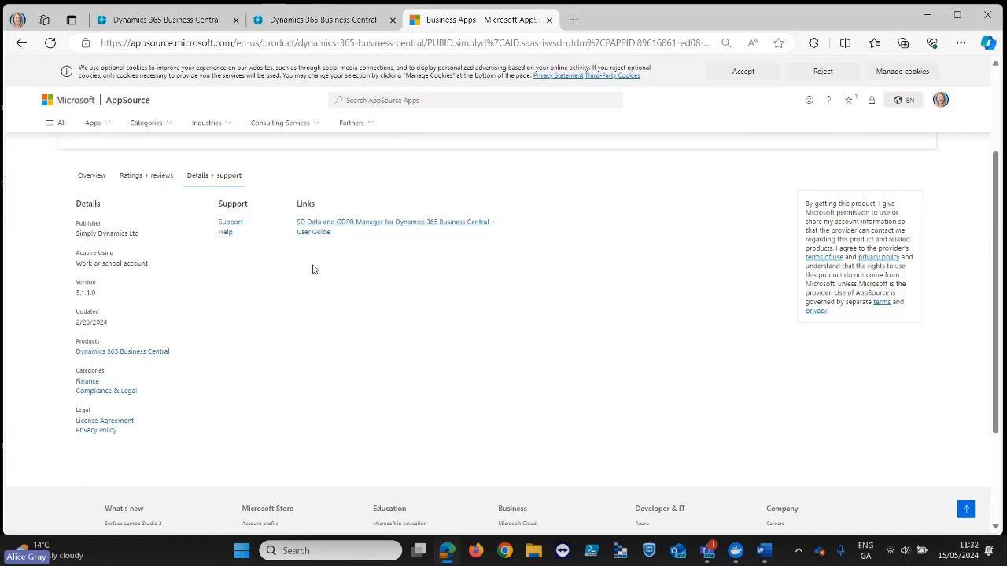
- Switch back to Business Central, view the SD Data and GDPR Manager Setup page, and return to the role centre
click(184, 23)
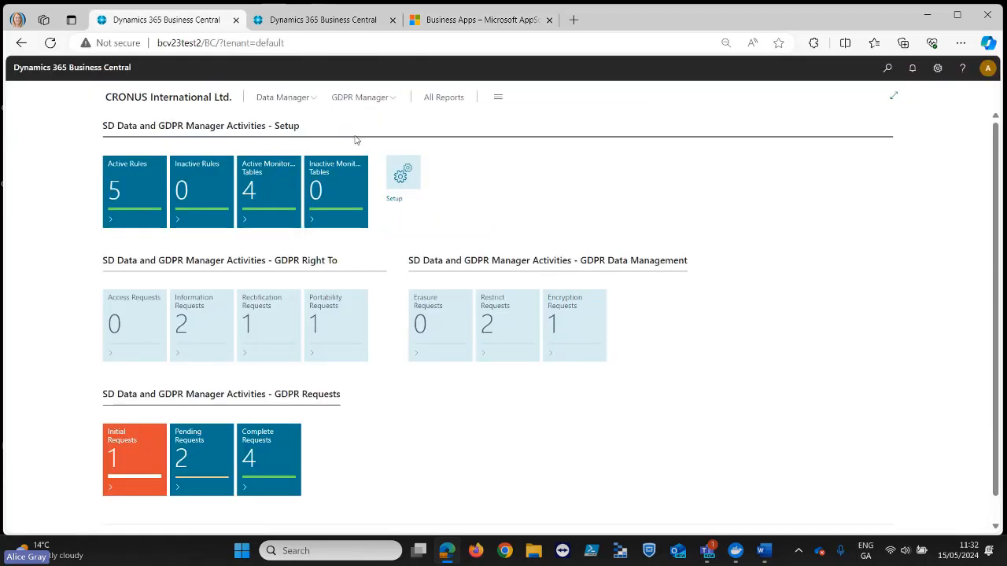
click(403, 187)
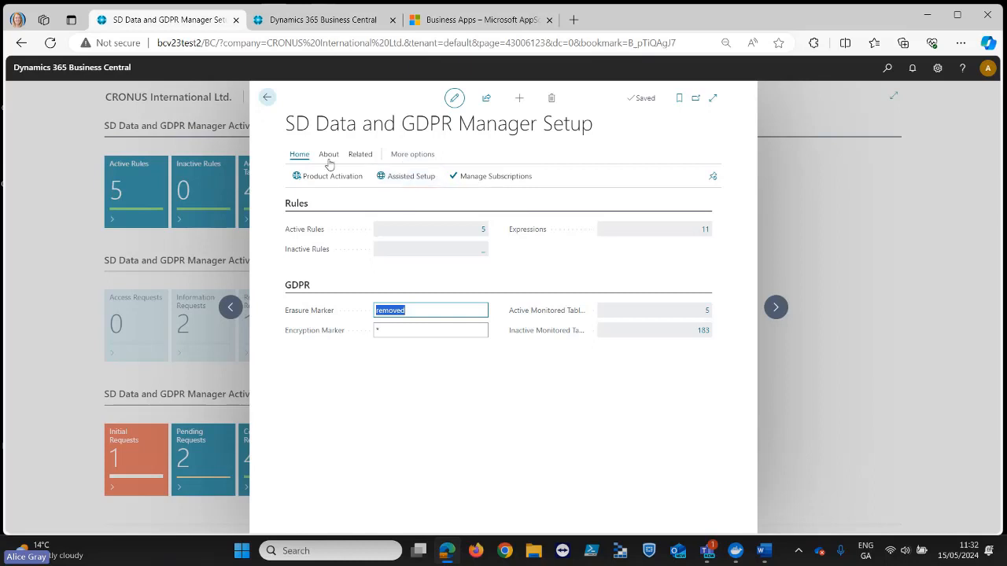
click(268, 99)
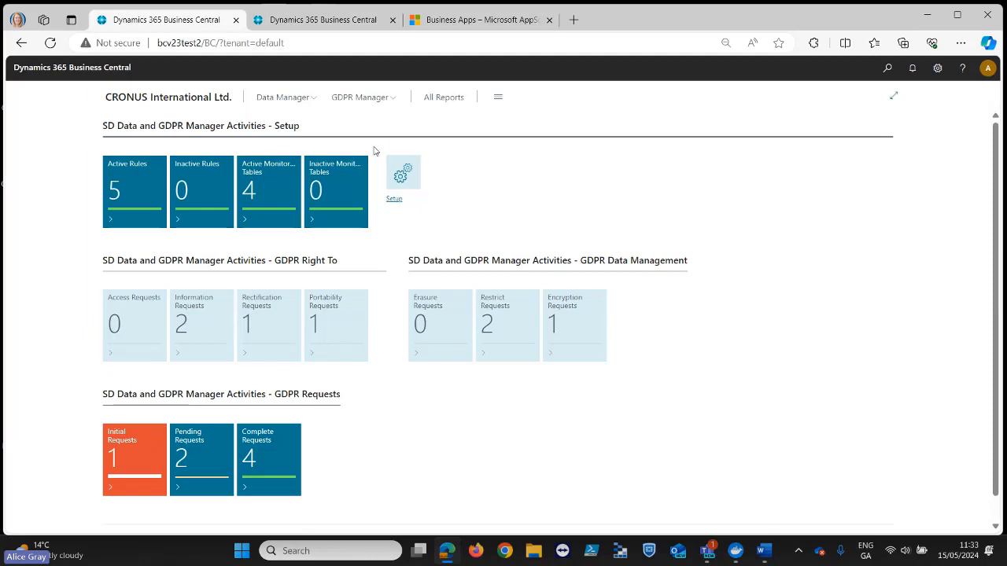
- Open the list of active rules and display the Customer rule "Set blocked by default"
click(133, 195)
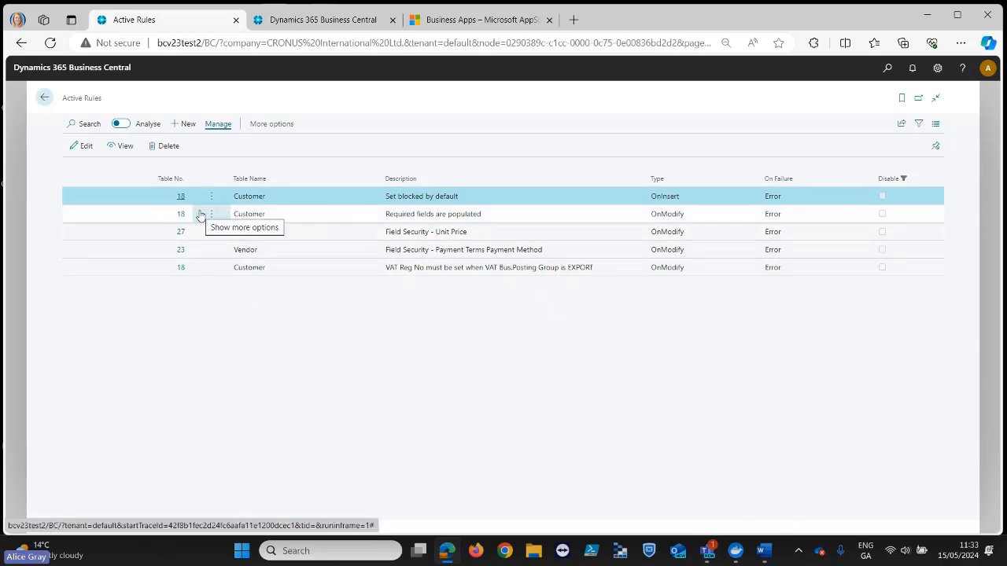
click(181, 197)
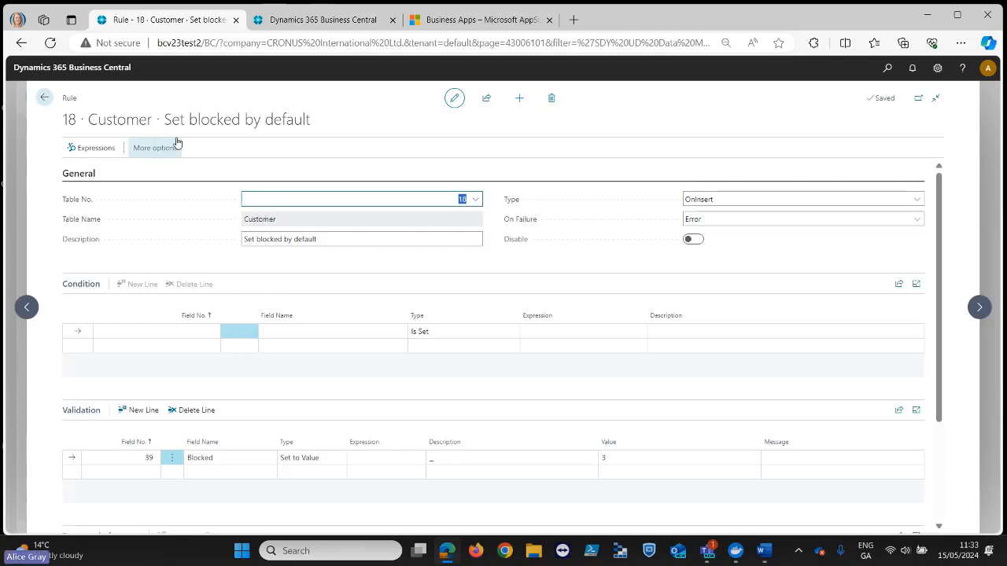
click(45, 98)
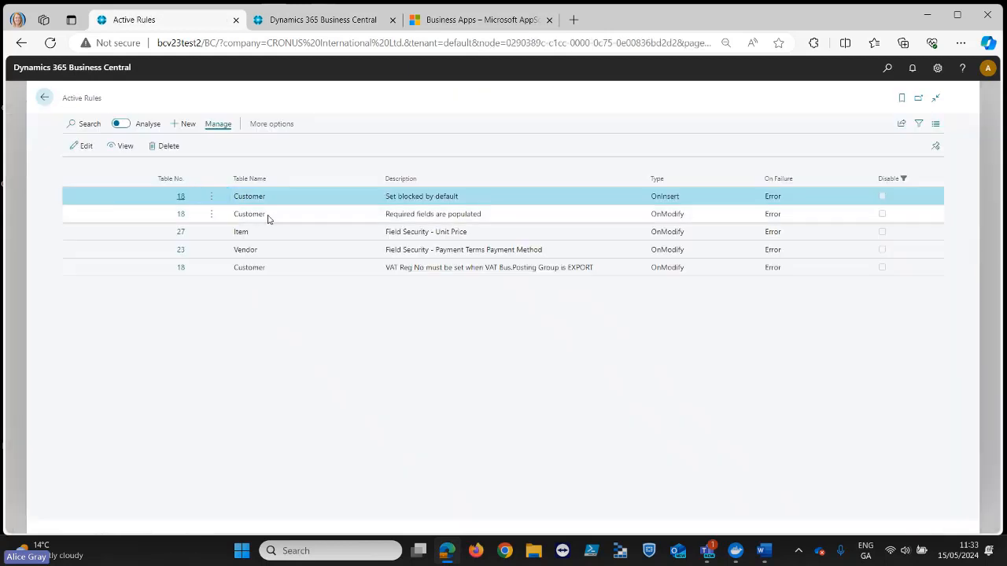
click(181, 198)
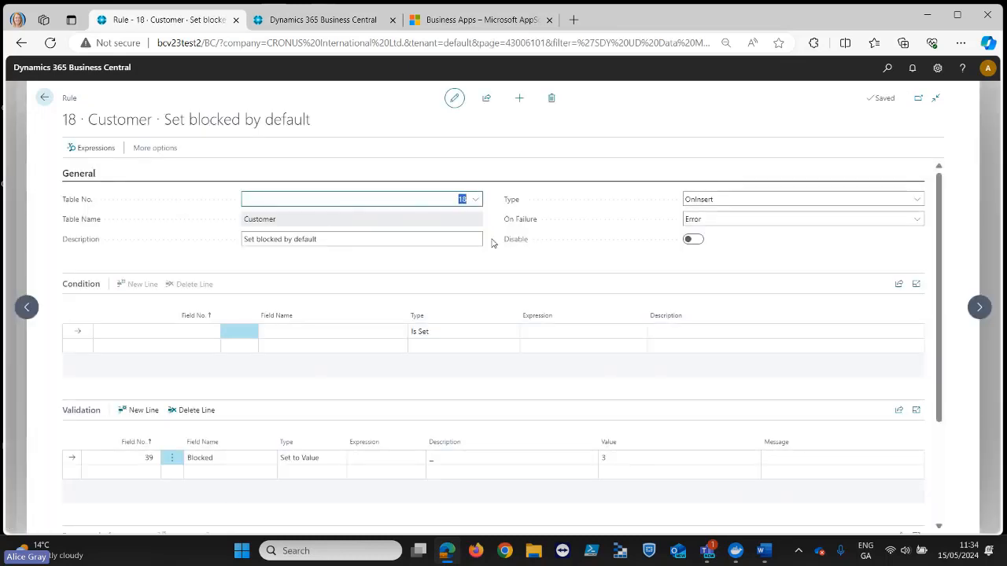
- Examine the rule's available table, Type and On Failure options and its Blocked validation line, then return to the active rules
click(475, 199)
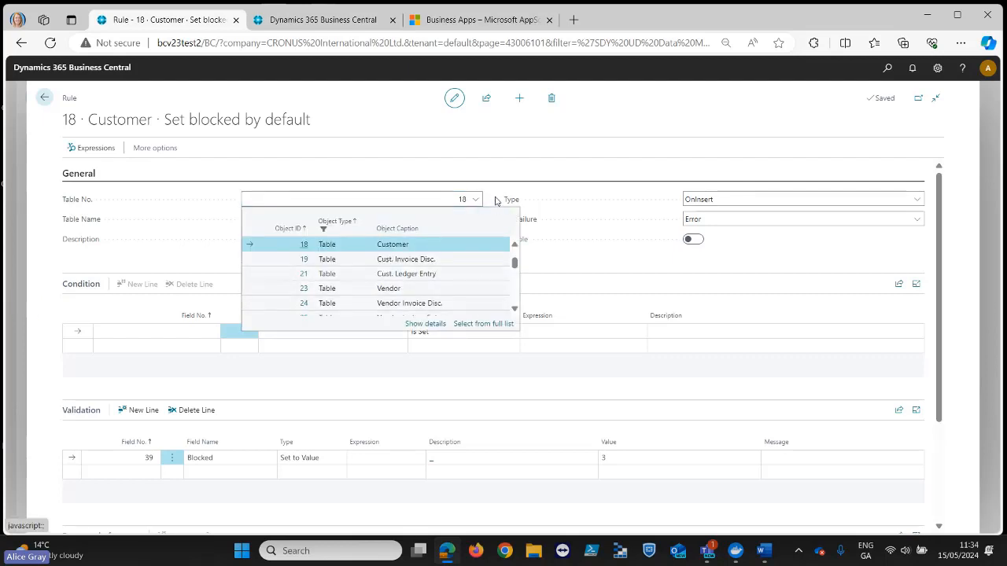
click(497, 201)
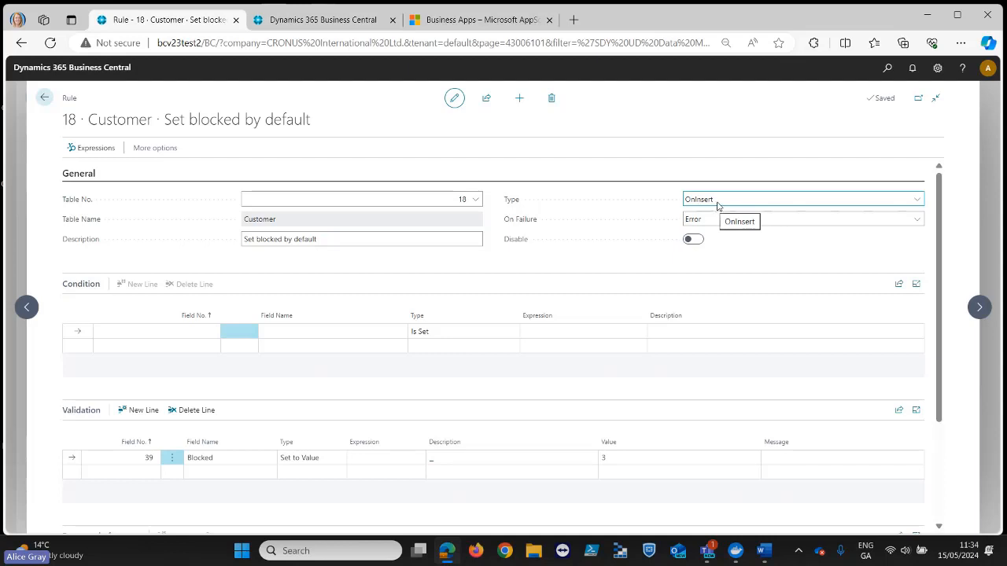
click(917, 201)
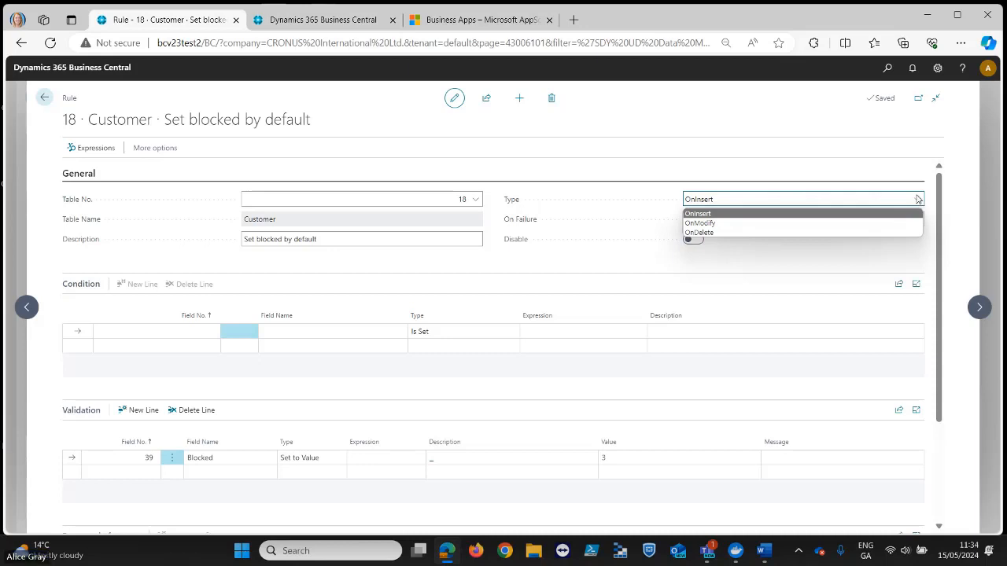
click(658, 199)
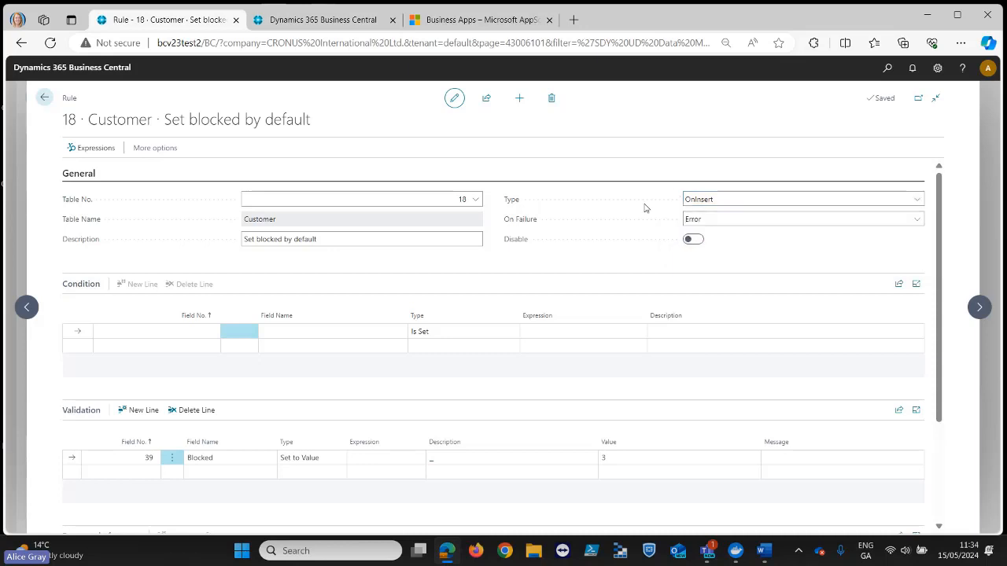
click(707, 220)
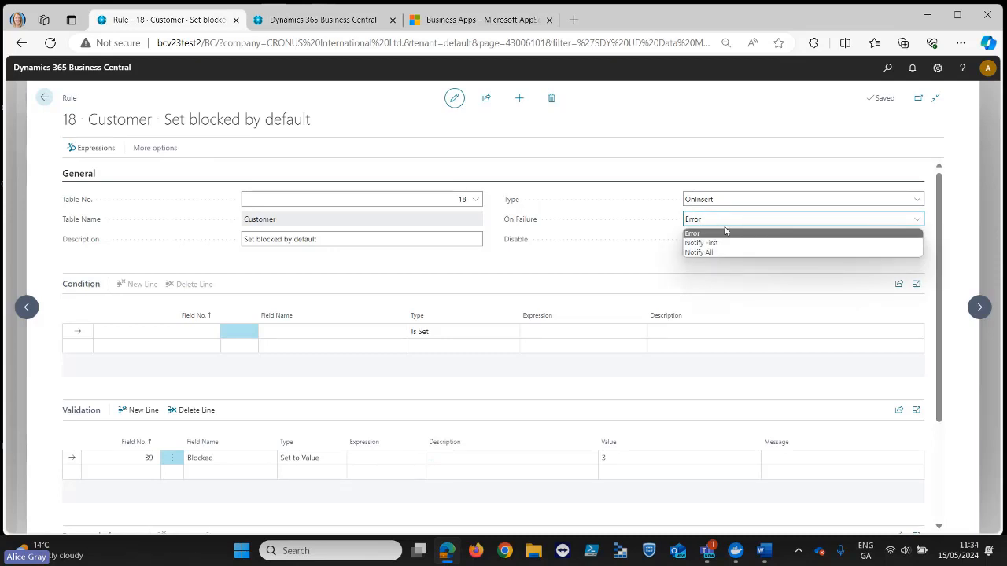
click(641, 225)
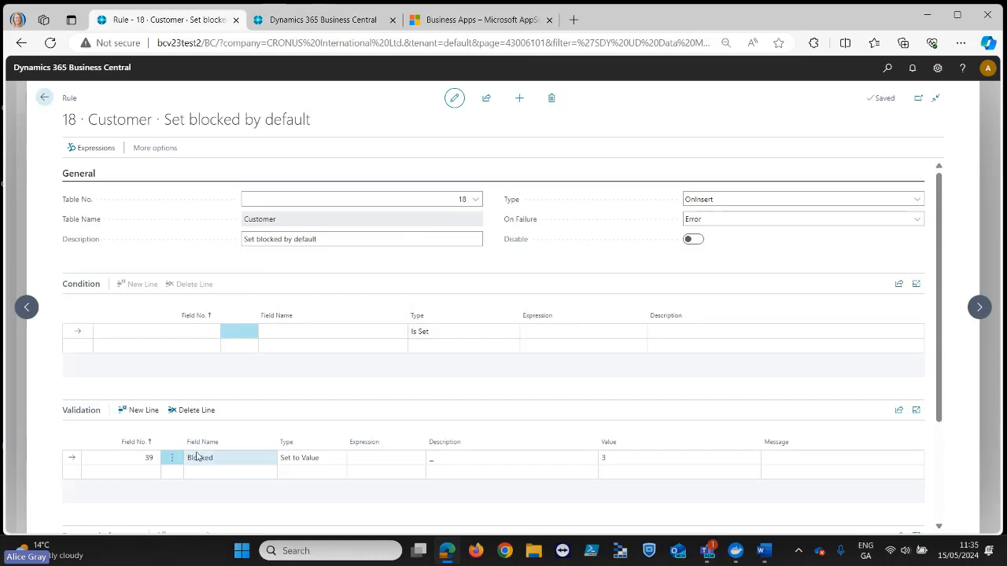
click(159, 459)
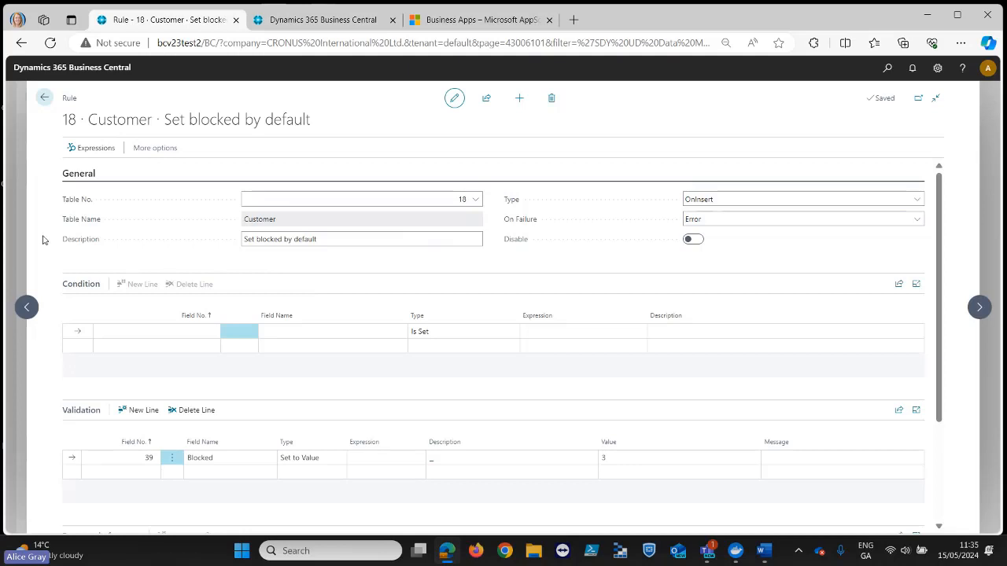
click(45, 99)
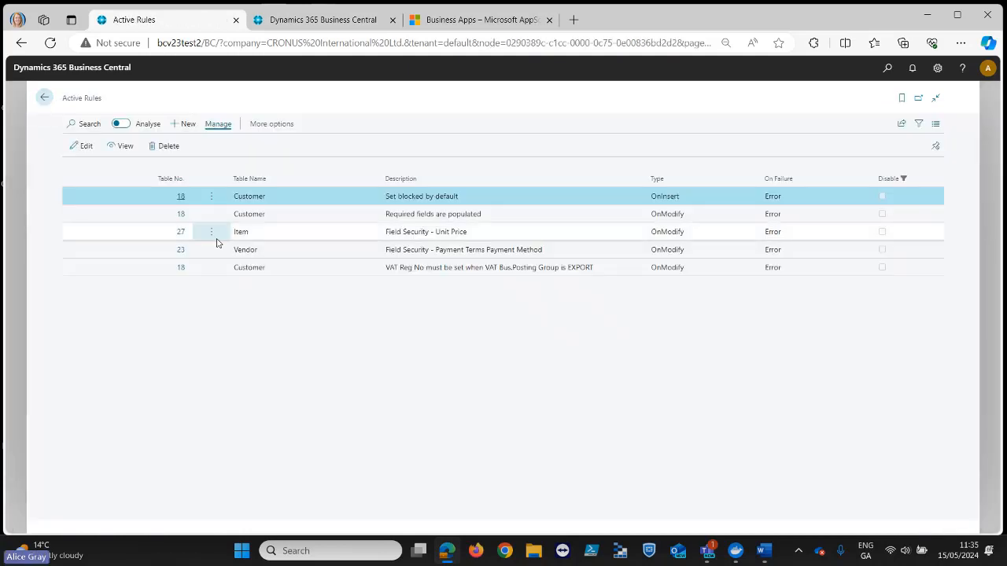
- Review the condition and validation lines of the Customer rule "Required fields are populated", then return to the active rules
click(181, 214)
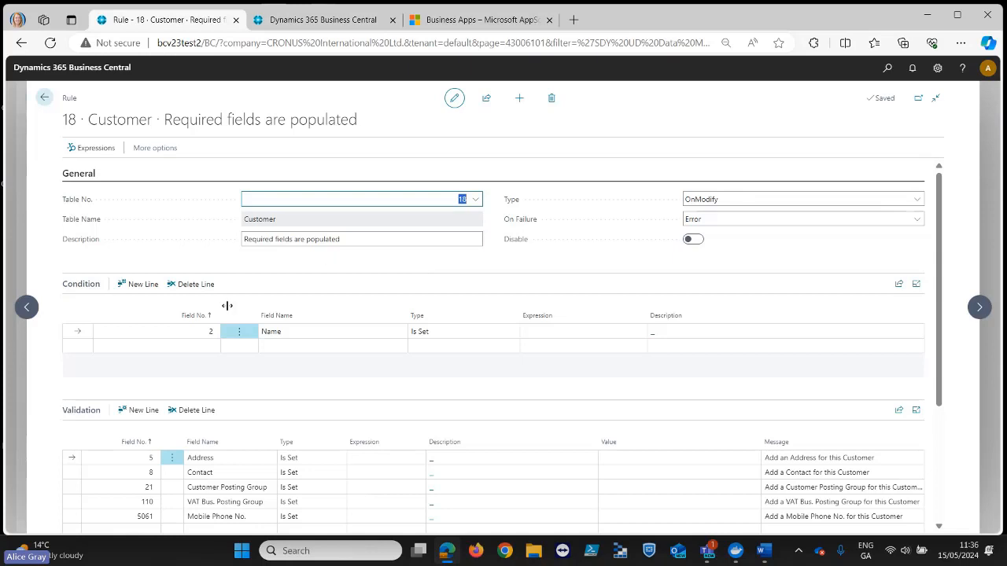
click(199, 331)
scroll(541, 460, down, 1)
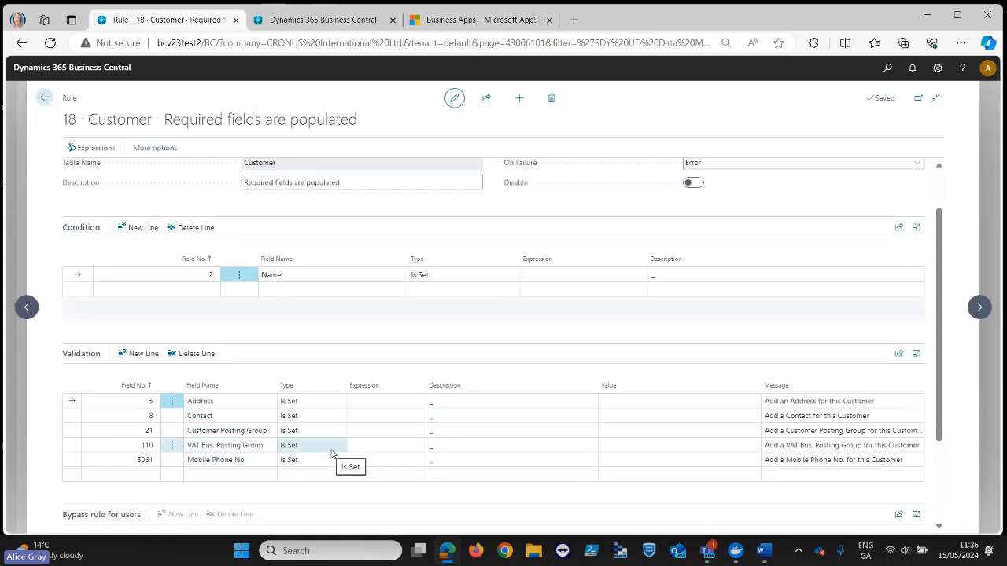
scroll(330, 454, up, 2)
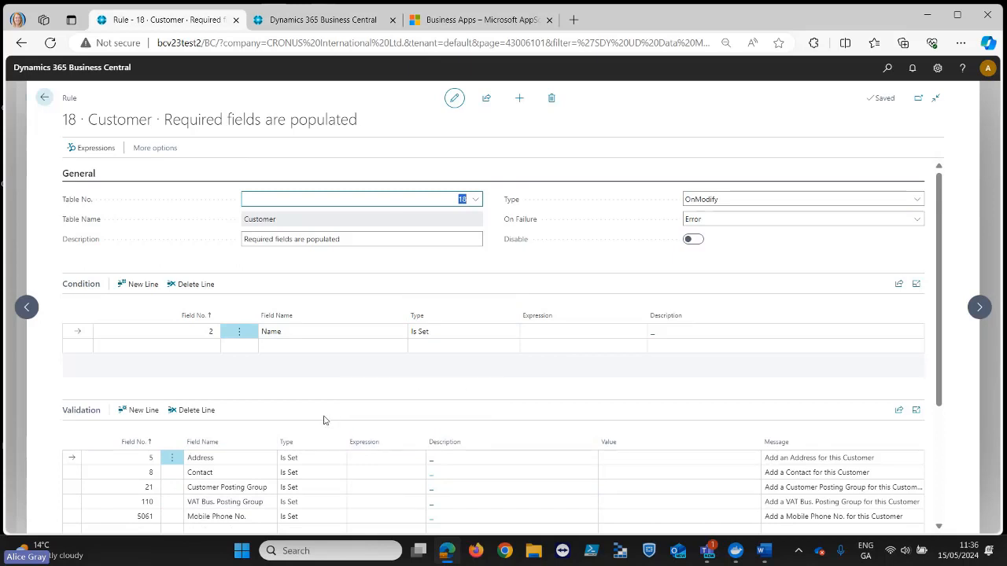
click(44, 97)
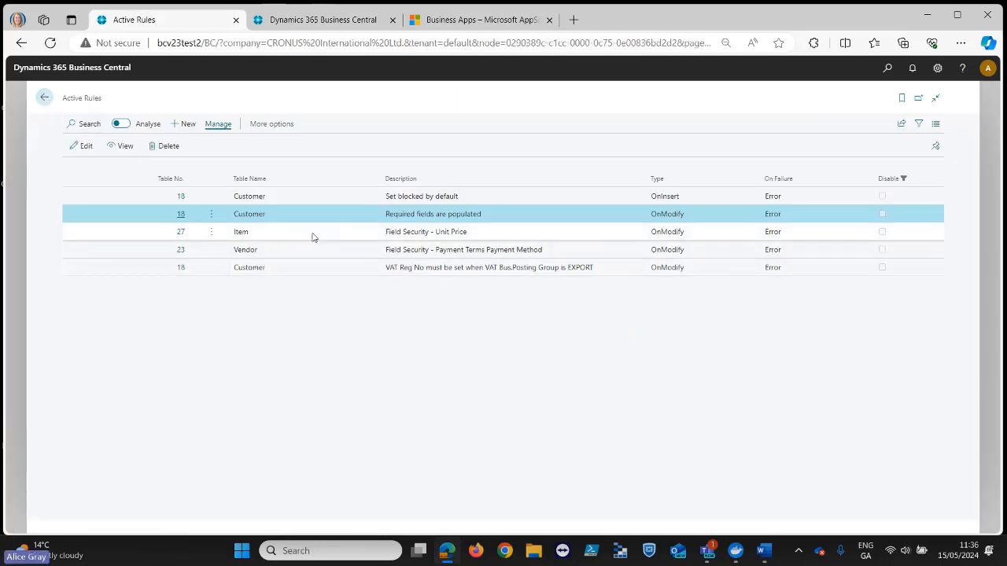
- Open the Item rule "Field Security - Unit Price" and view the tables available for it
click(180, 231)
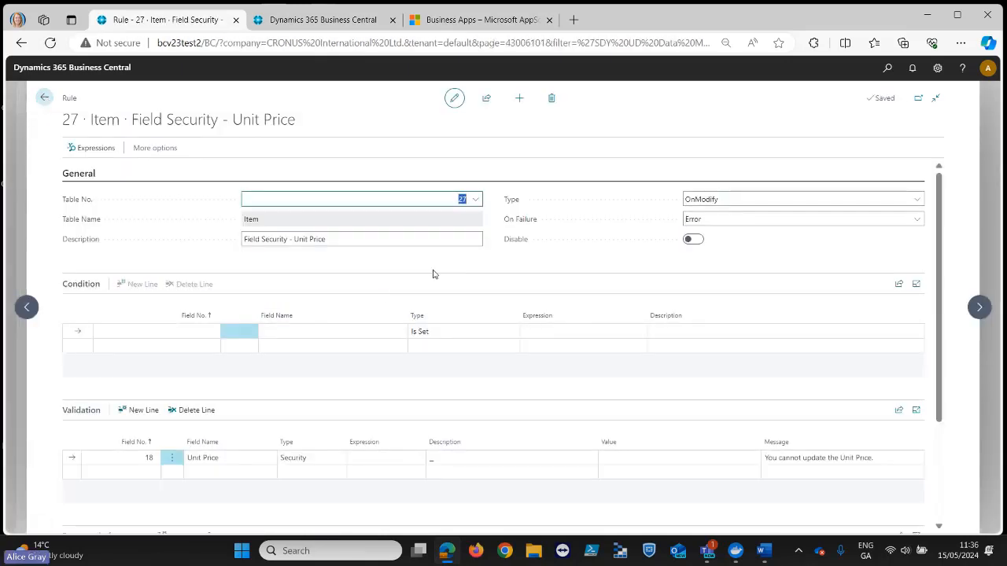
click(476, 201)
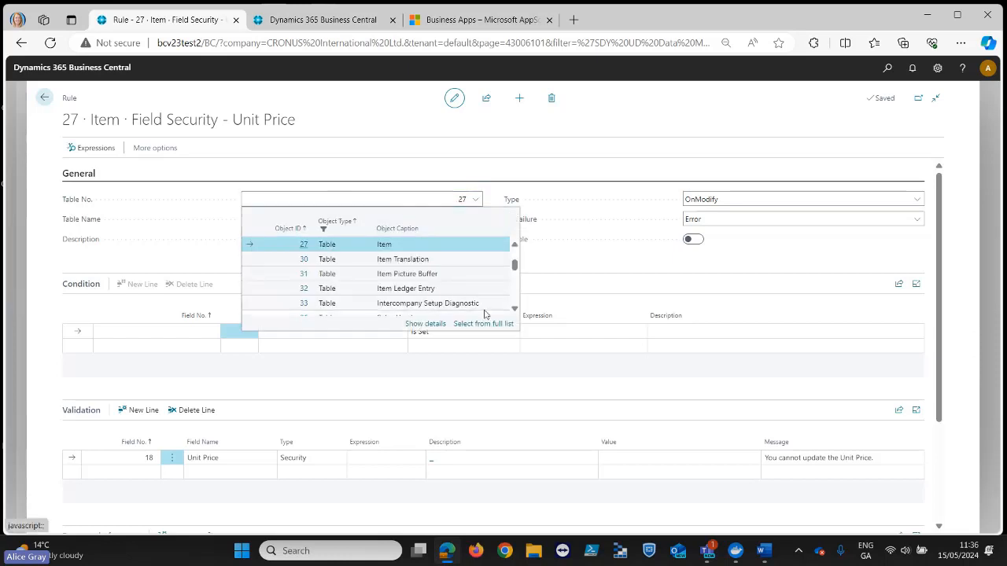
click(503, 197)
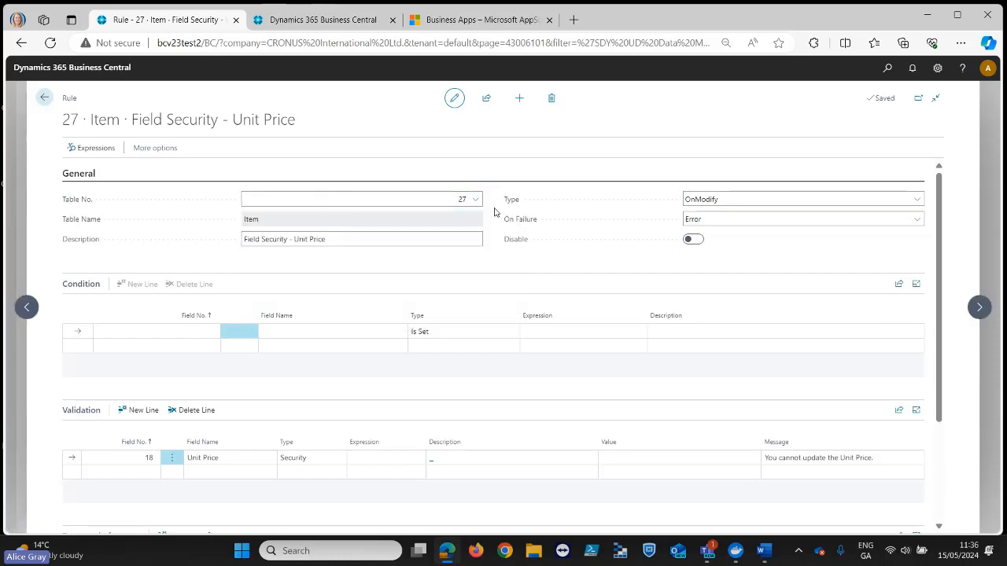
click(335, 246)
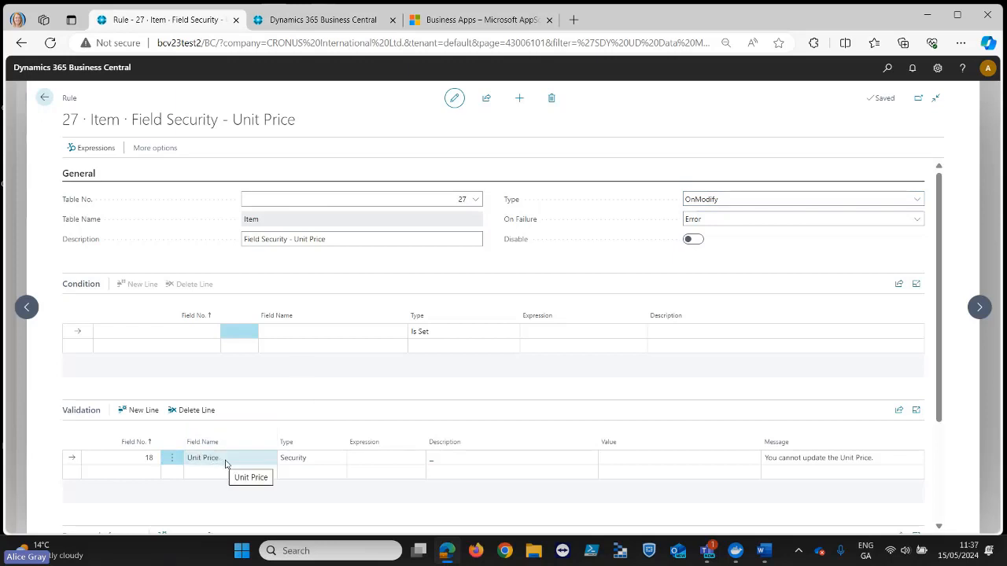
- Examine the validation type options for the Unit Price line and the user entry under the rule's bypass settings
click(334, 461)
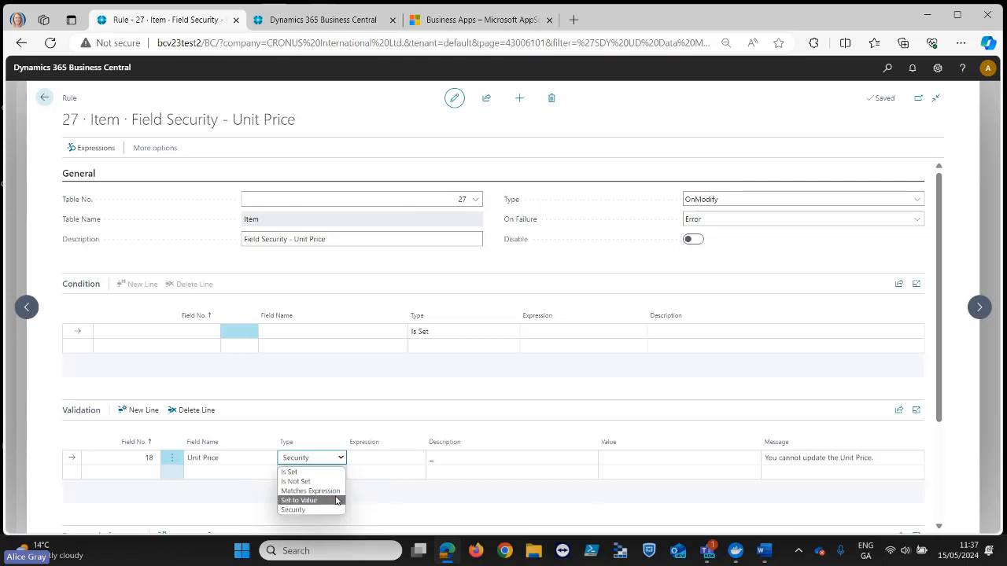
click(330, 441)
click(331, 441)
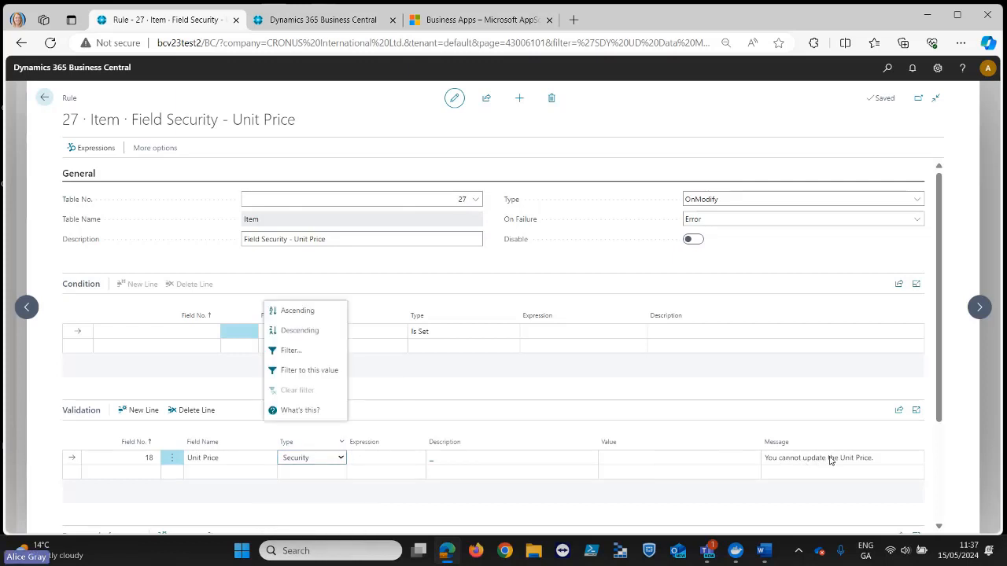
click(342, 461)
click(342, 462)
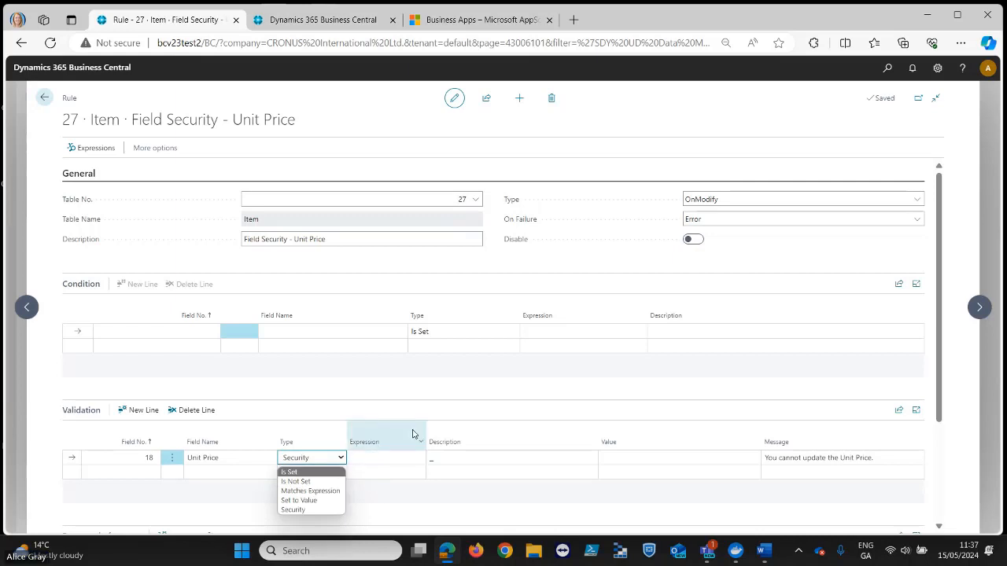
click(519, 422)
scroll(596, 427, down, 3)
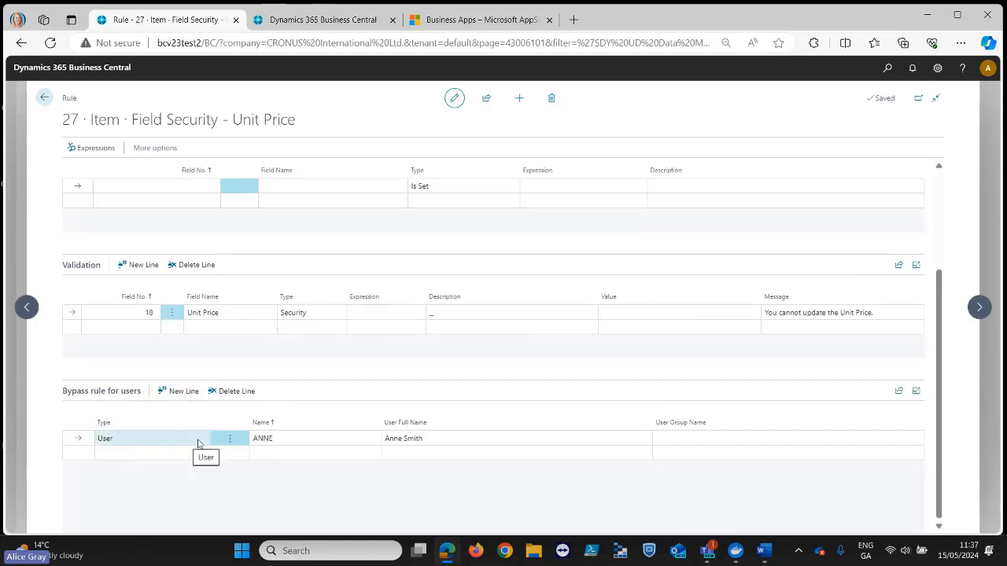
click(287, 439)
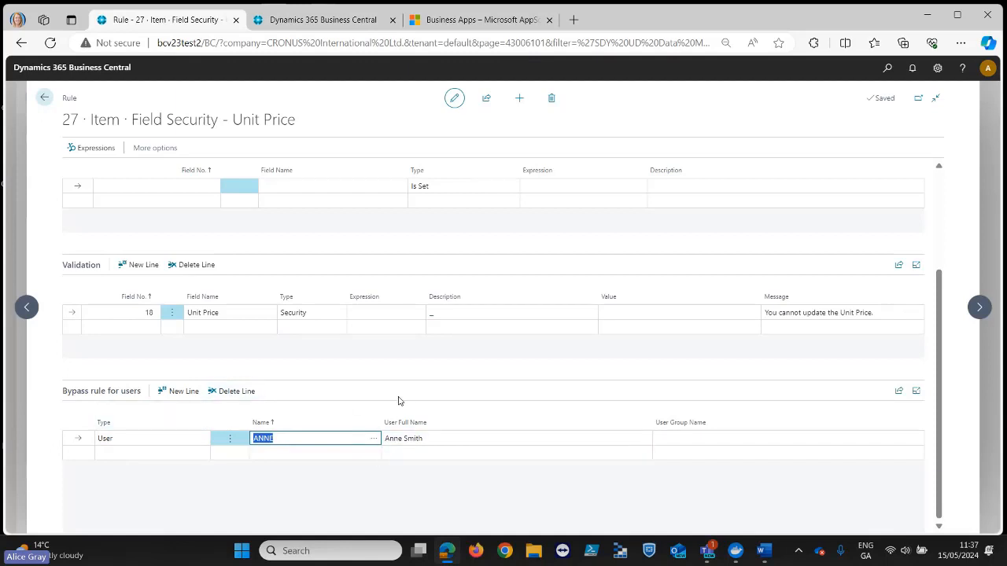
- Review the rest of the Unit Price rule and return to the active rules
scroll(430, 403, up, 1)
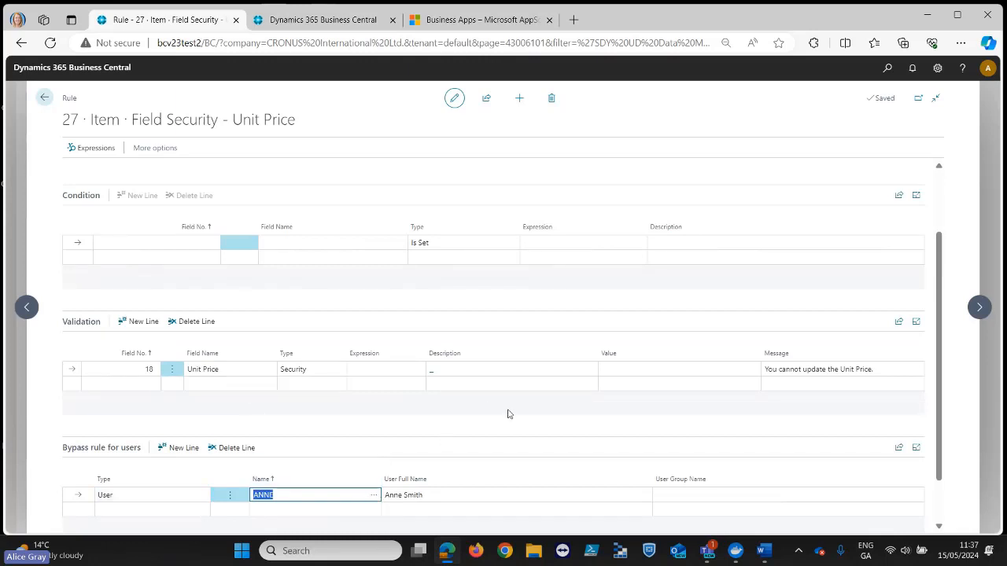
scroll(508, 415, up, 1)
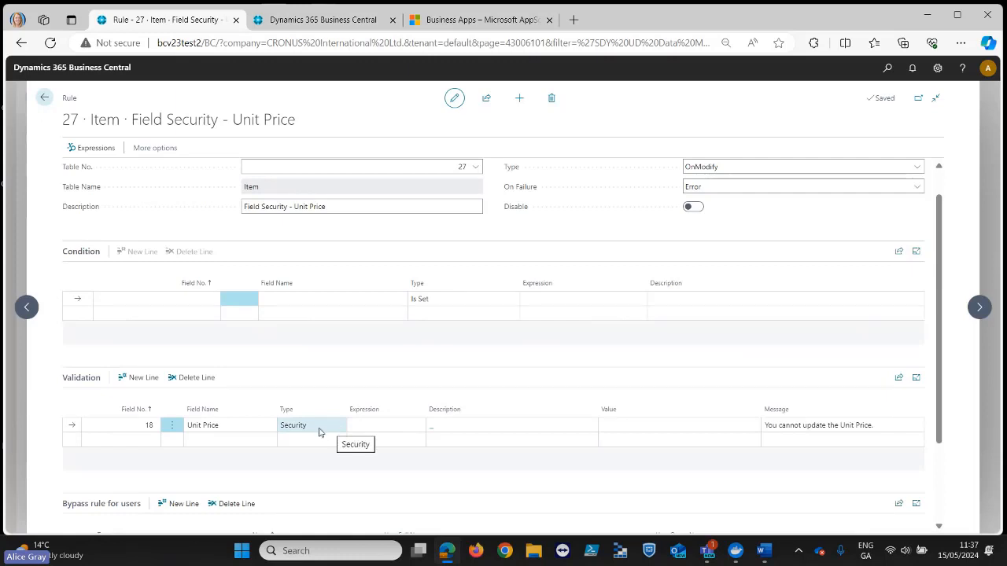
click(44, 98)
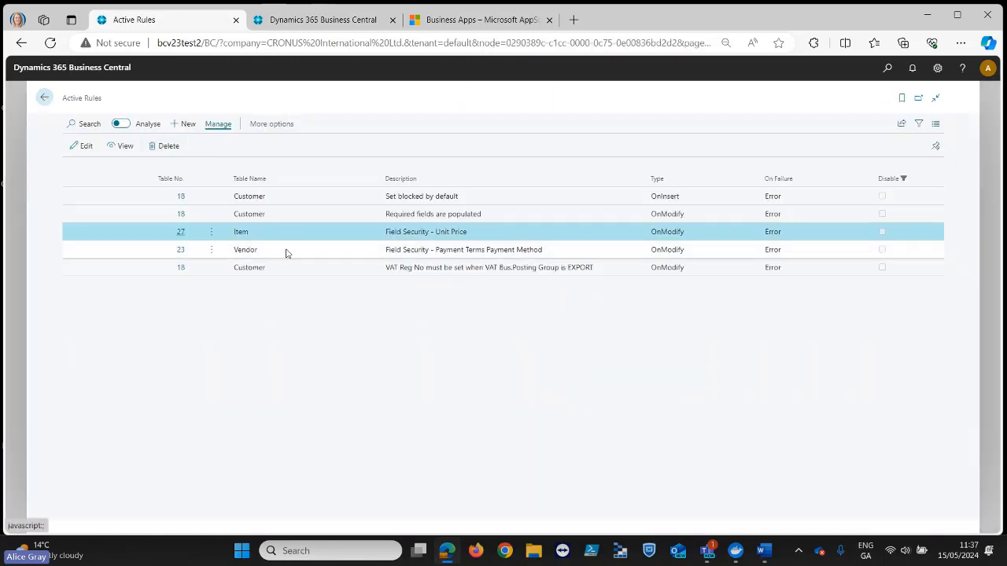
- Open the Vendor rule "Field Security - Payment Terms Payment Method" and review its condition, validation and bypass lines
click(260, 251)
click(181, 251)
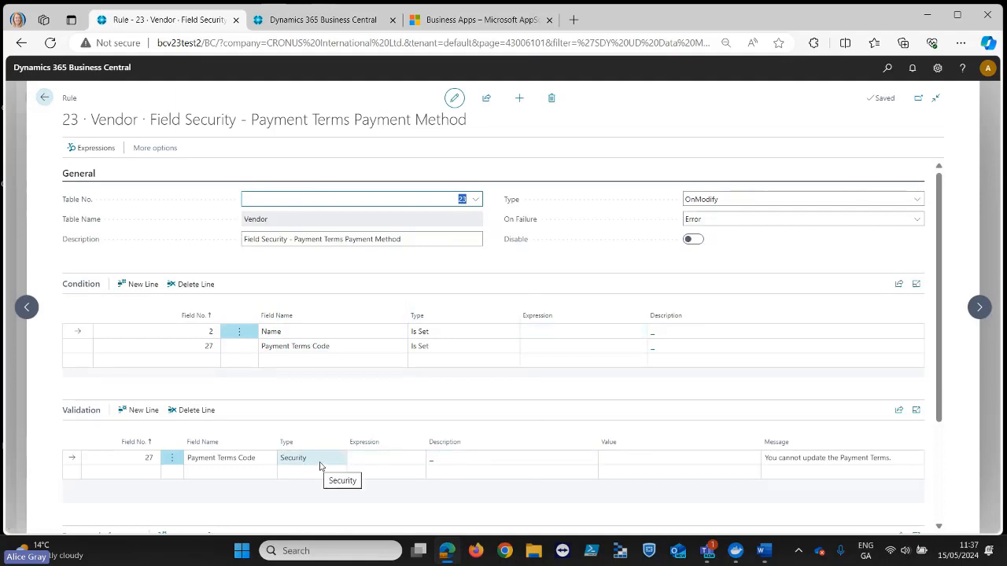
scroll(322, 468, down, 1)
scroll(324, 470, down, 1)
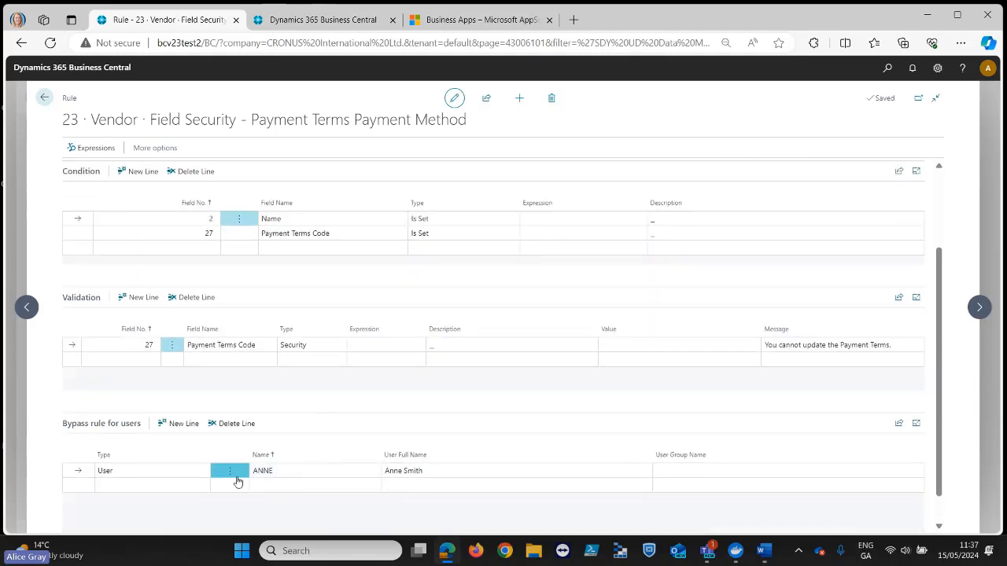
scroll(319, 394, up, 2)
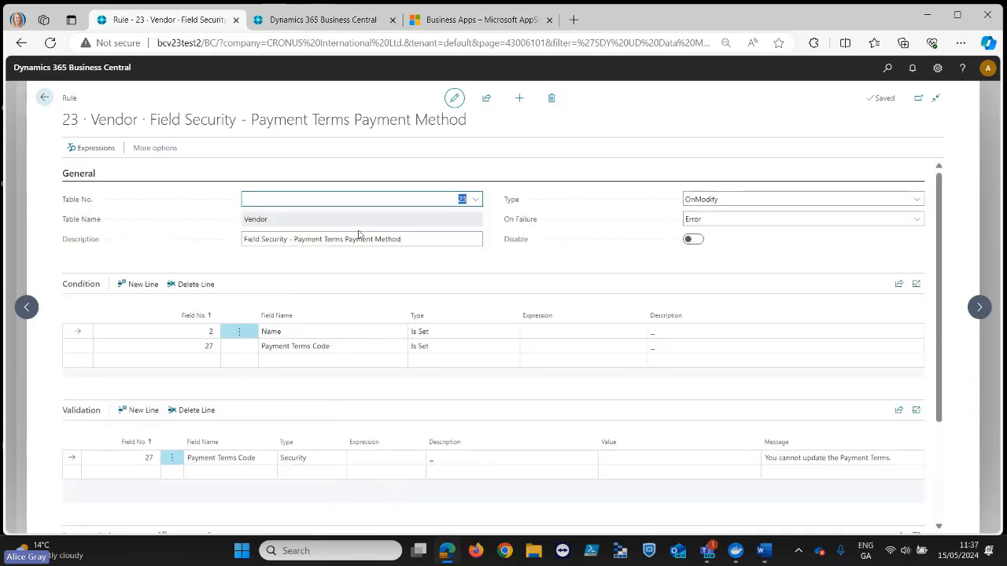
- View the Vendor rule's available tables and its Type options, keeping OnModify
click(475, 202)
click(477, 205)
click(259, 244)
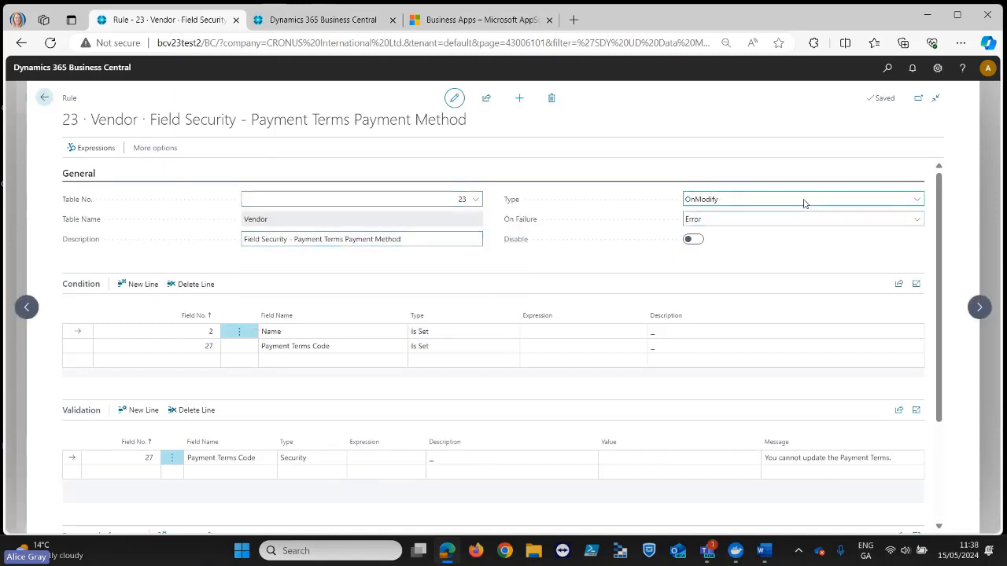
click(917, 201)
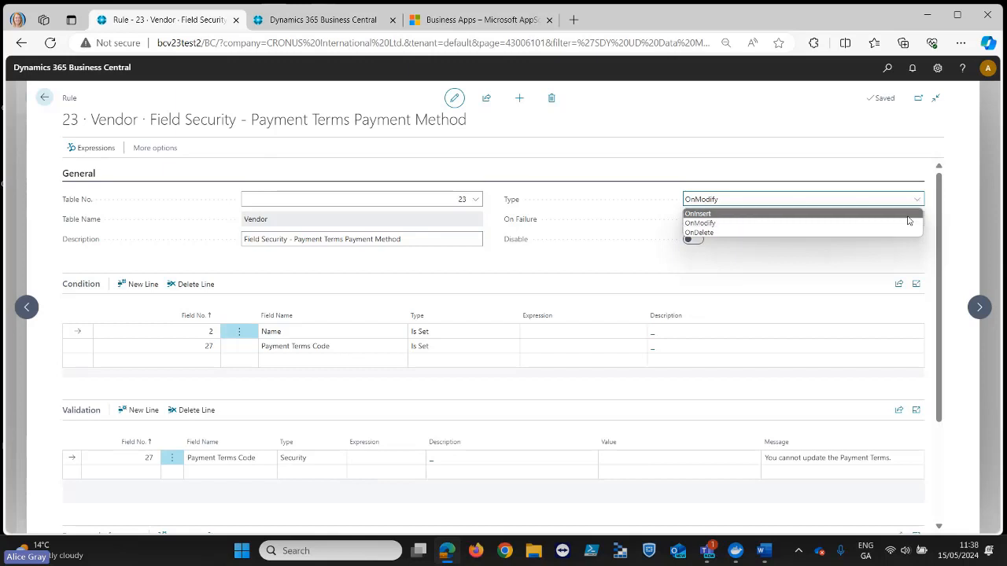
click(906, 223)
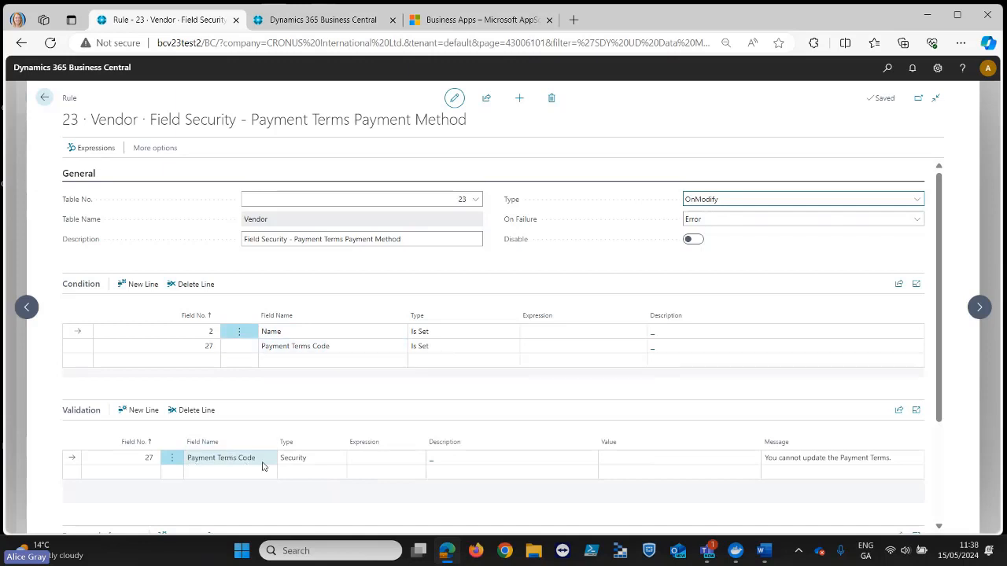
- Examine the Payment Terms Code line's validation type options and message, then return to the active rules
click(307, 461)
click(307, 463)
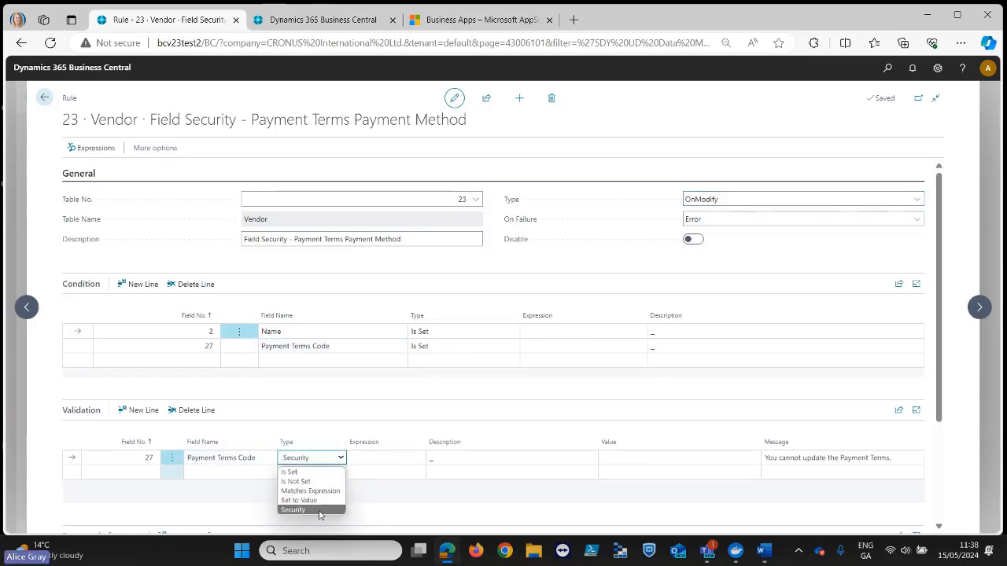
click(338, 430)
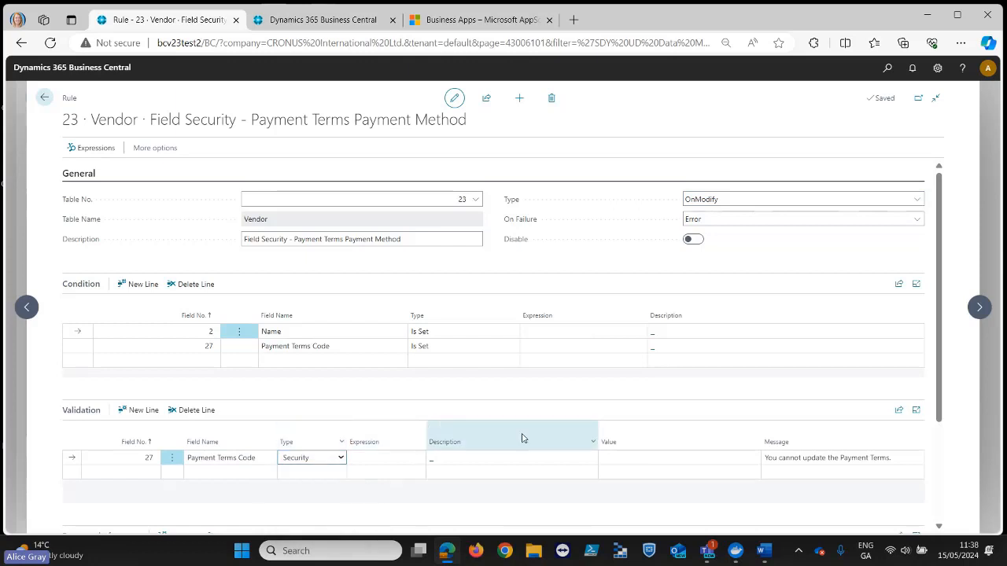
click(798, 460)
click(905, 459)
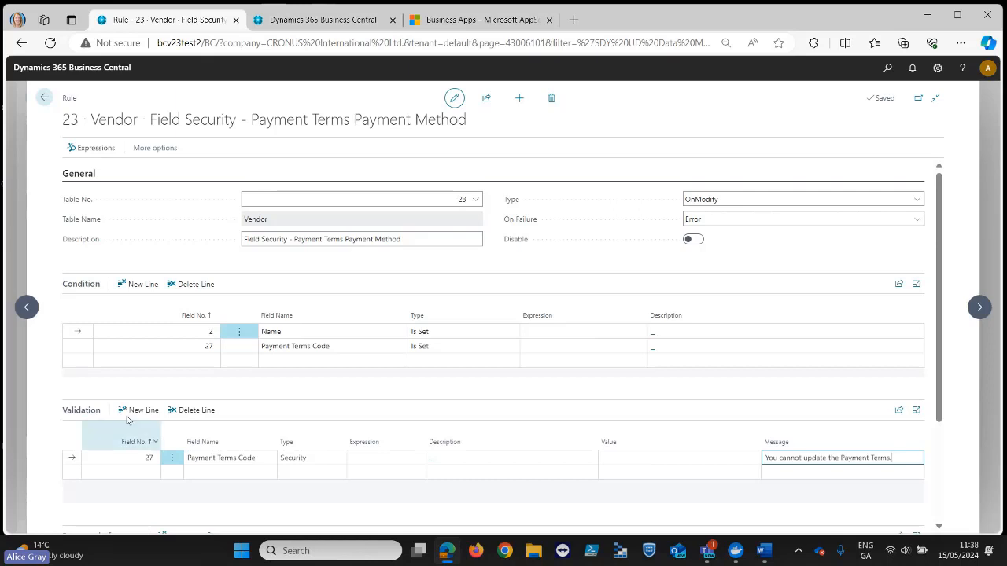
scroll(315, 459, down, 3)
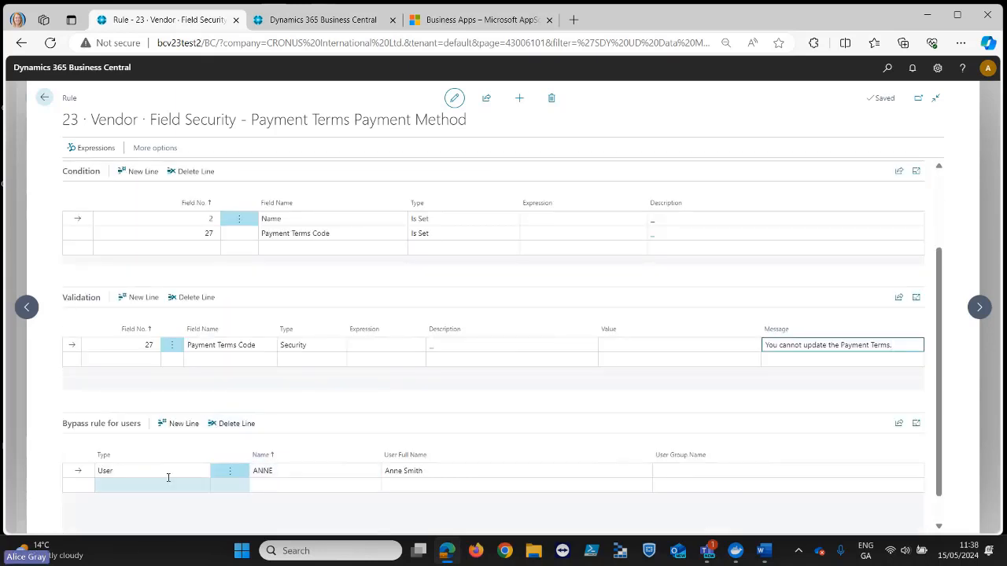
click(44, 96)
- Open the Customer rule requiring a VAT Reg No for posting group EXPORT, examine its condition type and expression, then return to the active rules
click(314, 269)
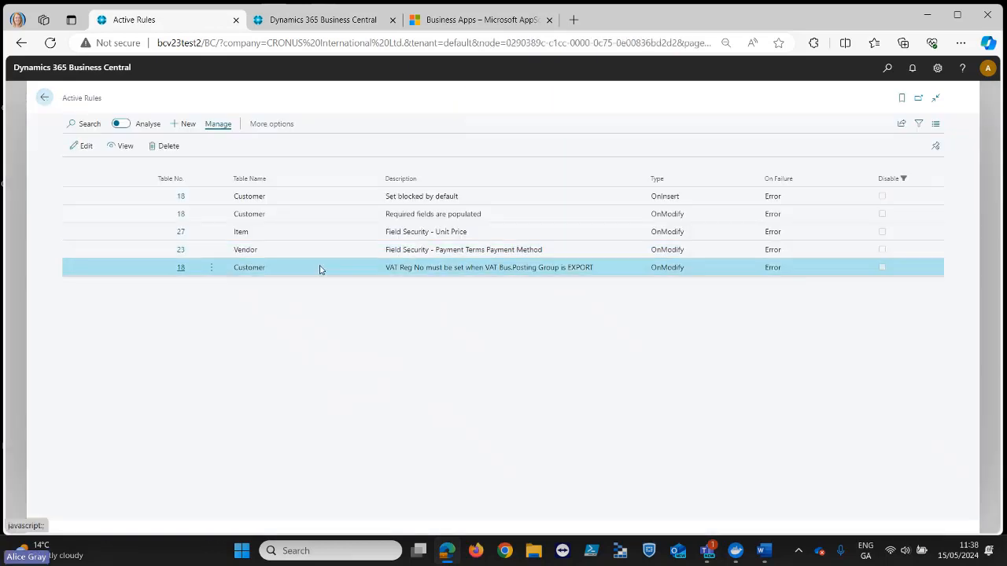
click(181, 268)
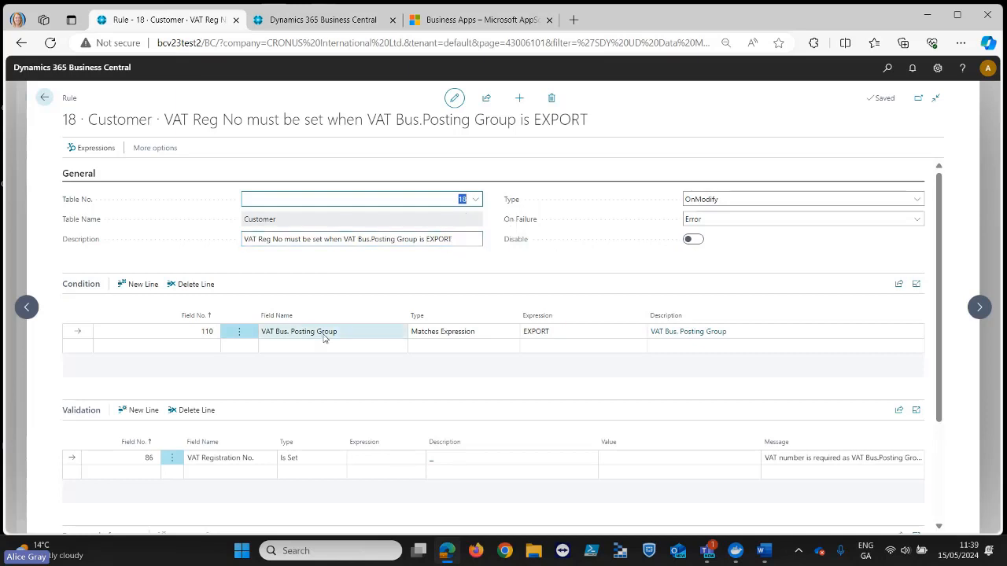
click(467, 337)
click(497, 337)
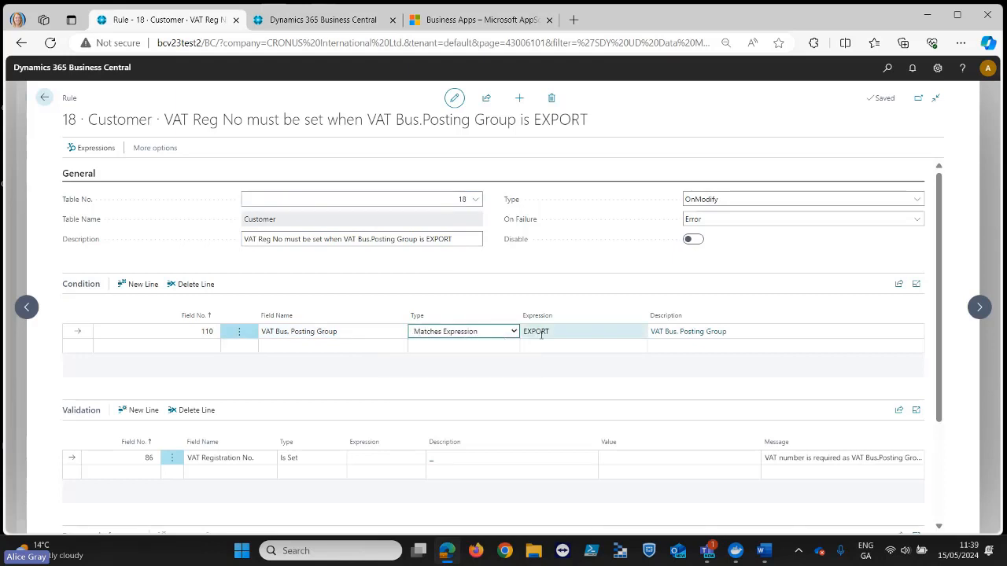
click(562, 334)
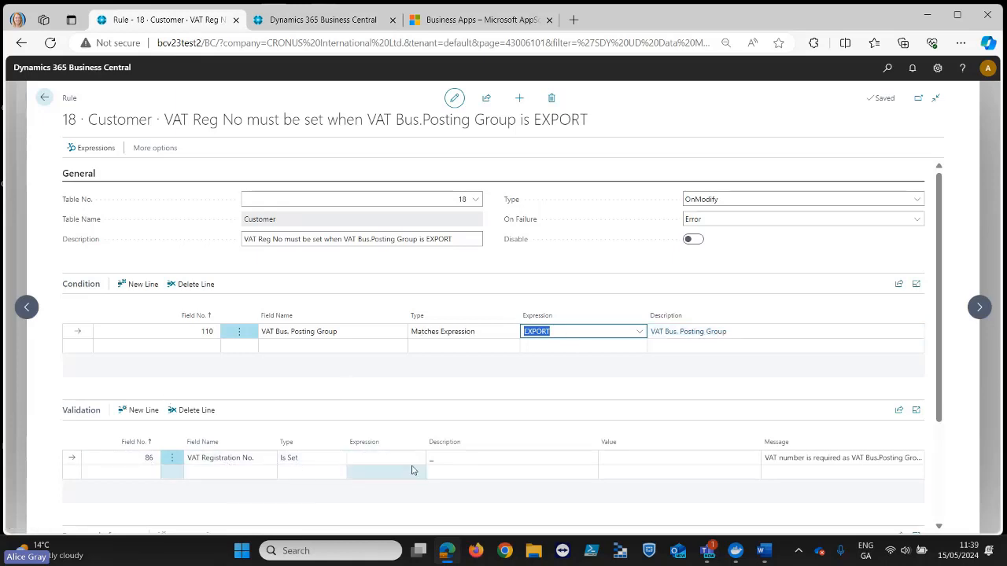
scroll(393, 456, down, 1)
scroll(385, 450, up, 1)
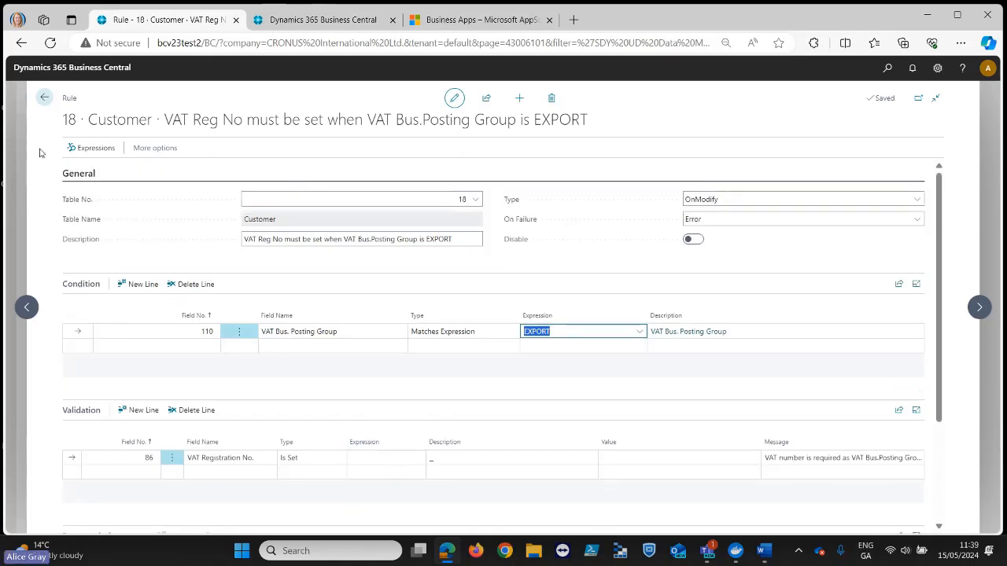
click(45, 98)
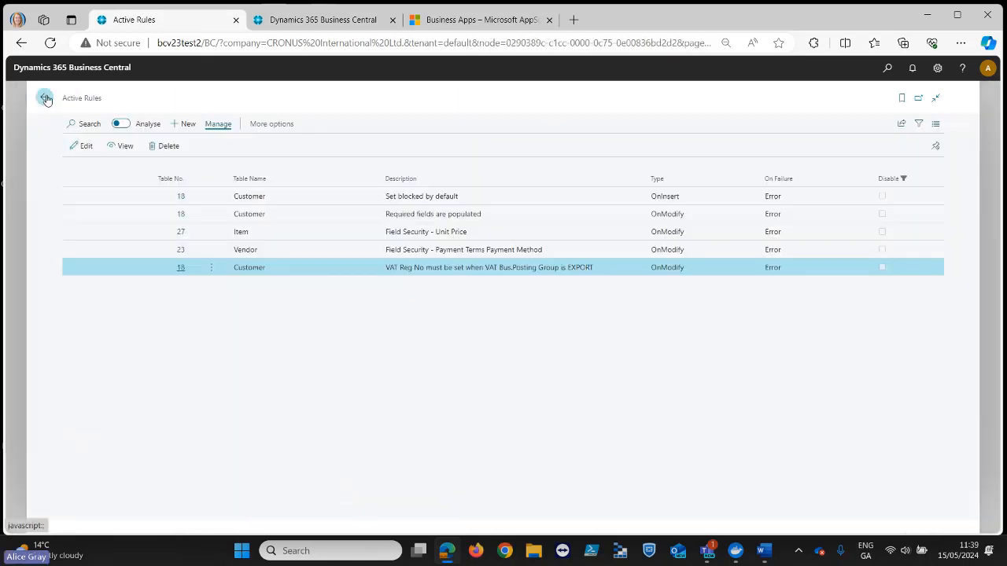
- Find and open the Customers list in the second Business Central tab, rechecking the active rule "Set blocked by default" while it loads
click(340, 199)
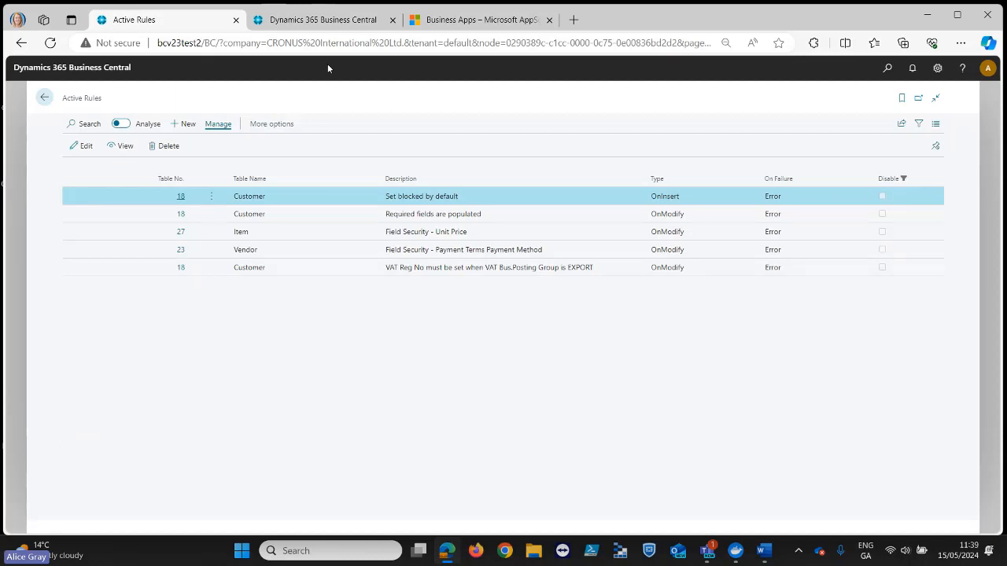
click(334, 22)
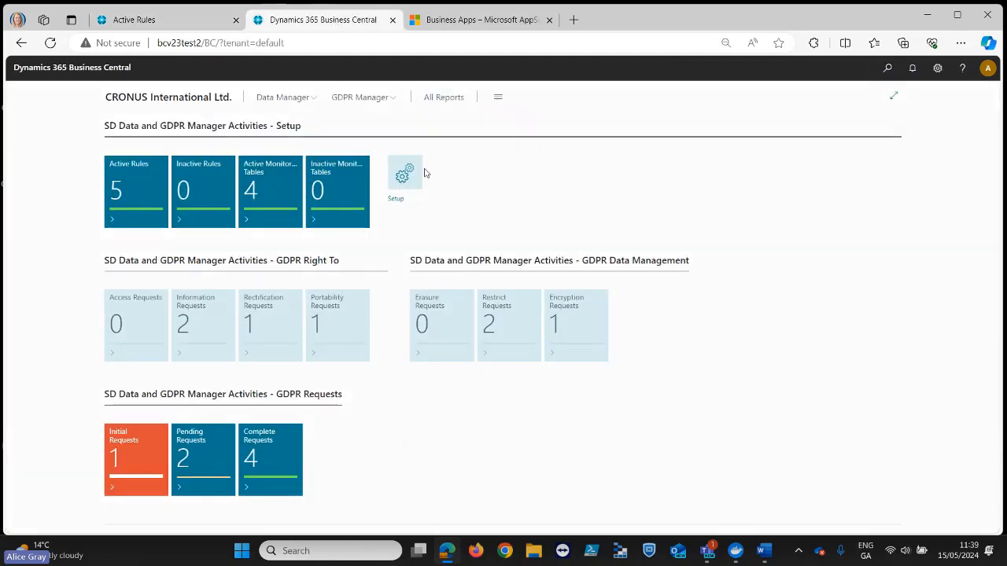
key(alt+q)
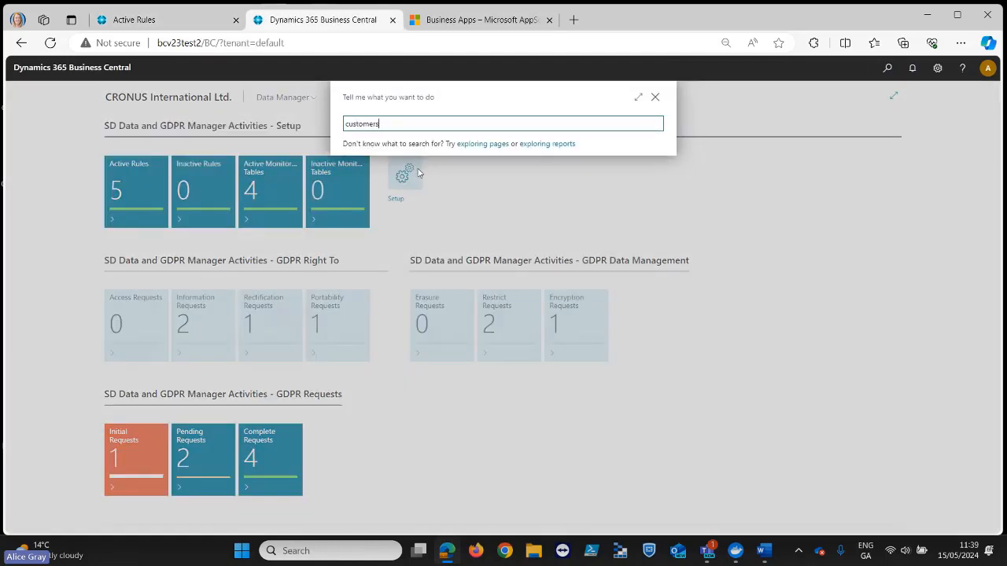
click(412, 170)
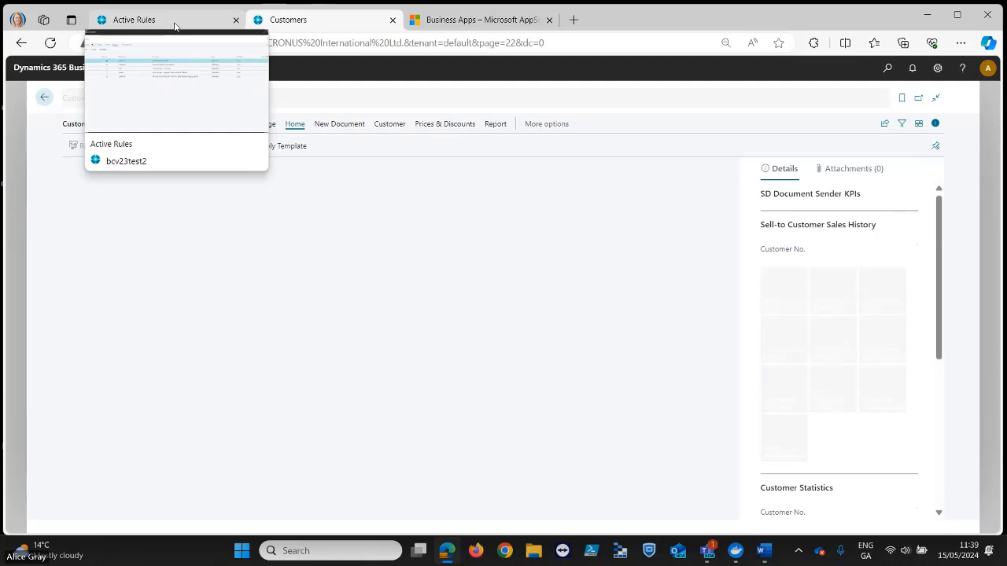
click(175, 27)
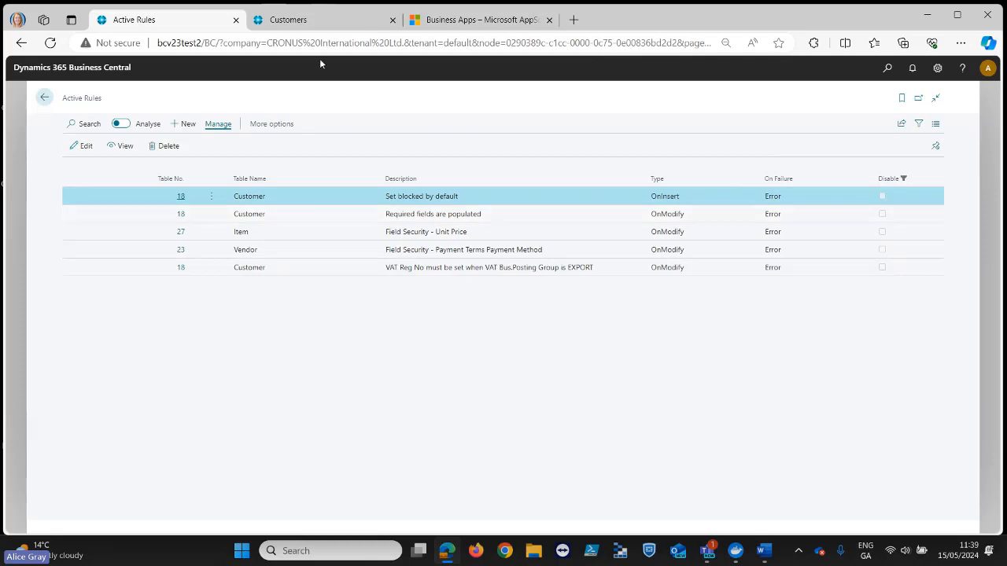
click(313, 22)
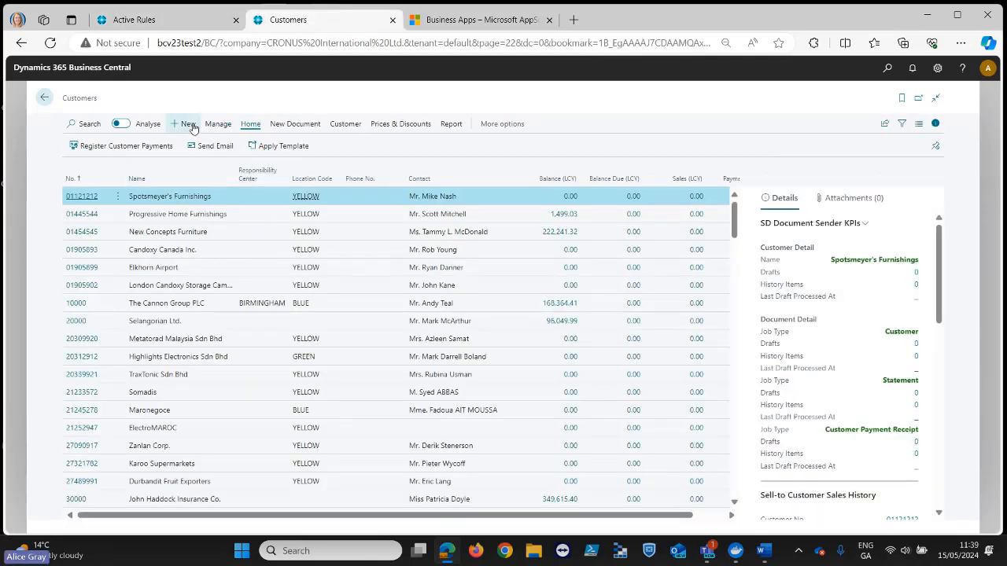
- Create a new customer from the CUSTOMER PERSON template
key(alt+n)
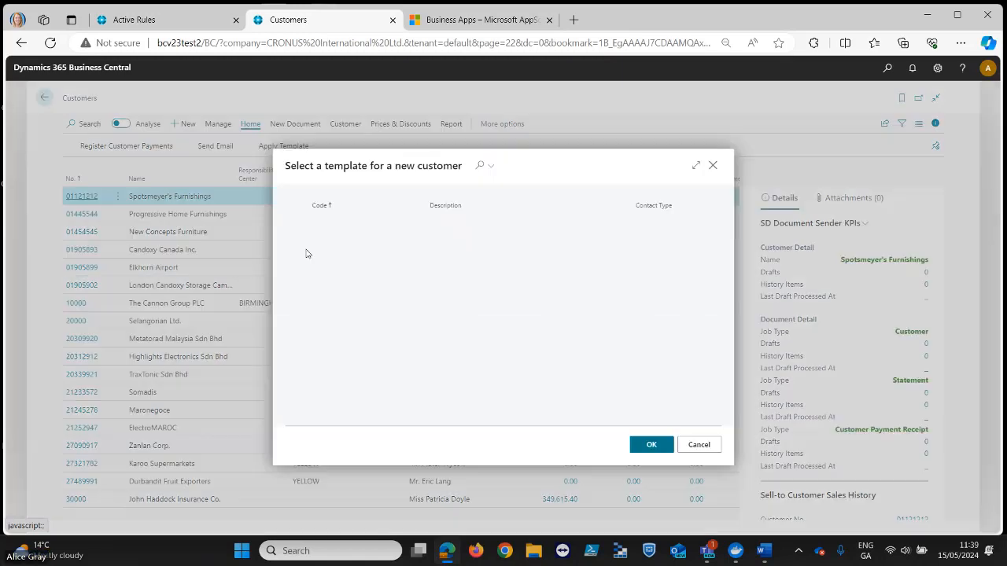
click(387, 250)
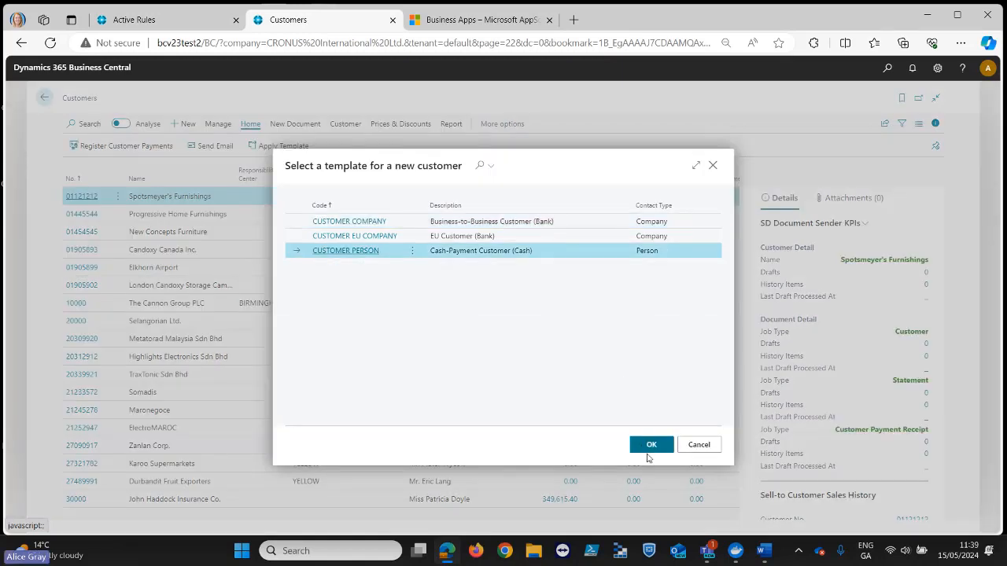
click(650, 447)
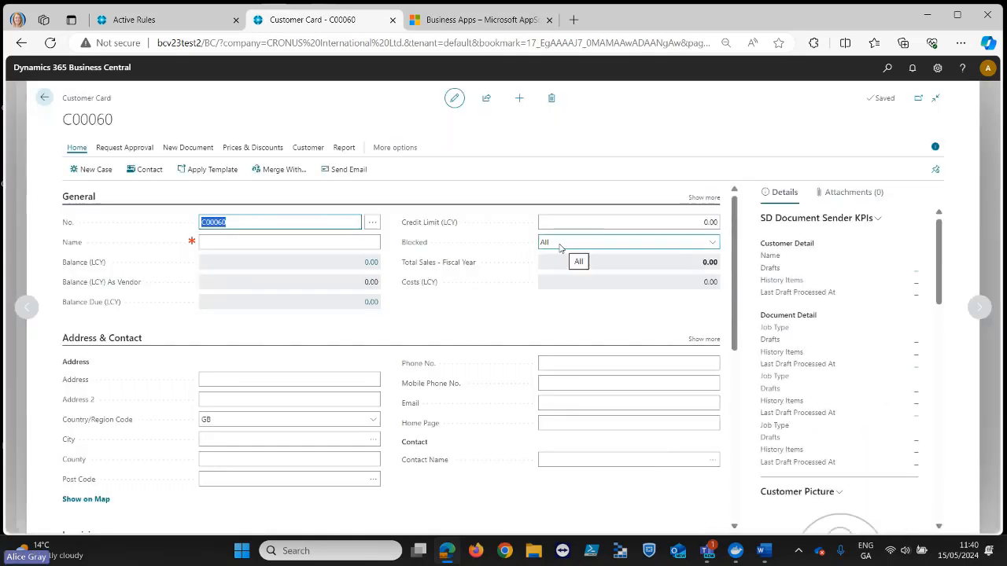
- Name the new customer "Customer 1" to test the required fields rule
click(218, 243)
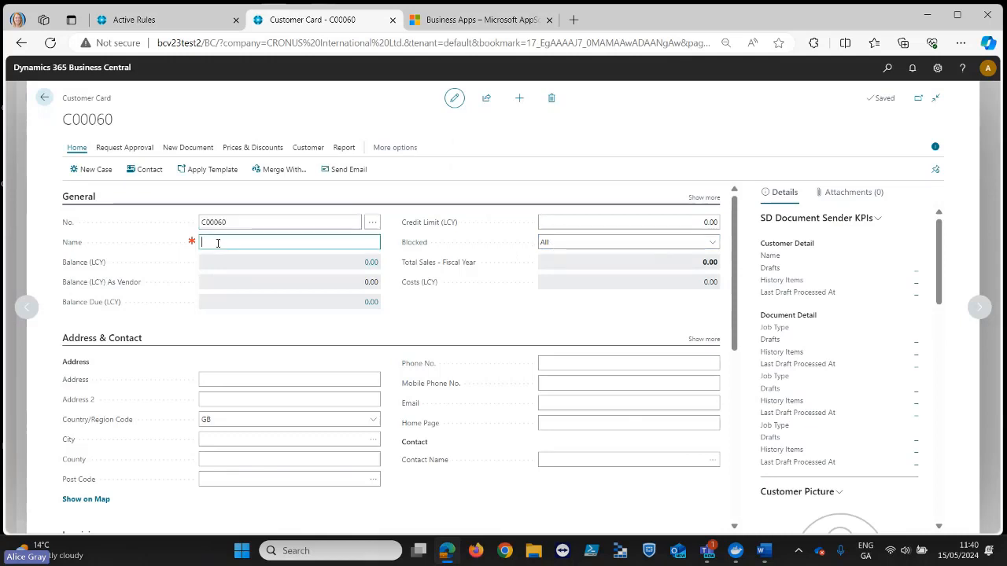
text(Customer 1)
key(Tab)
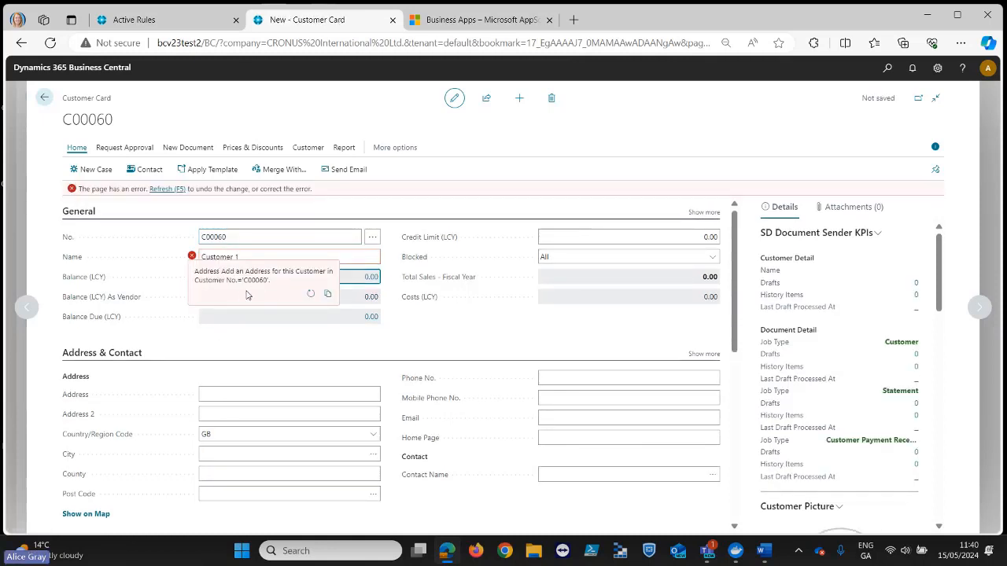
- Fill in the customer's Address field with "Address" and check the error marker on the name
click(229, 392)
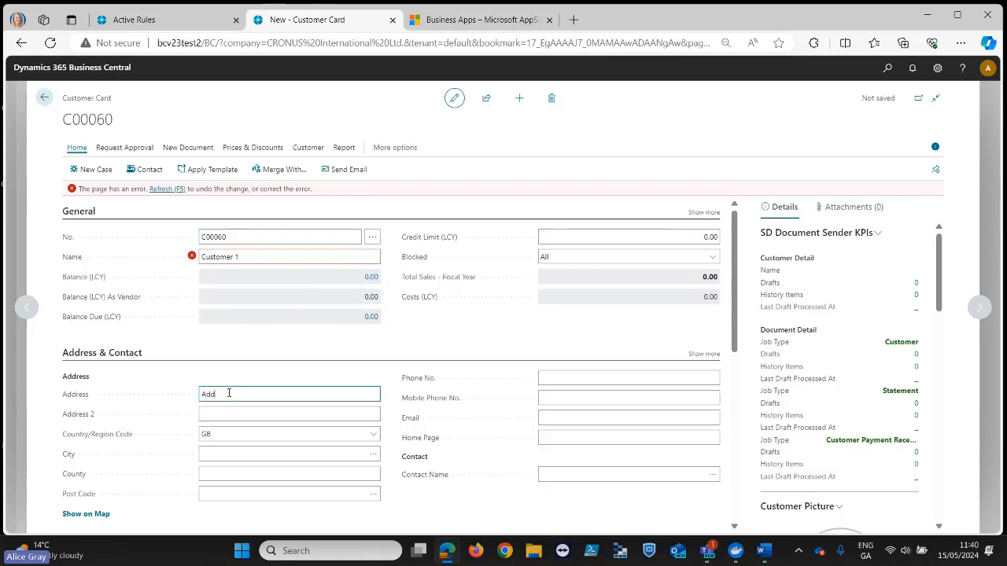
text(Address)
key(Tab)
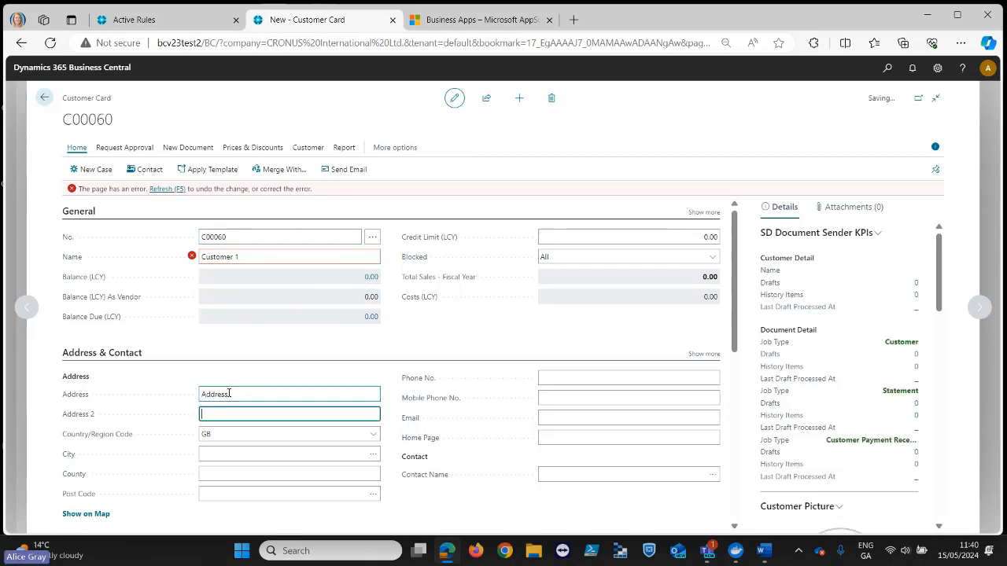
mouse_move(193, 259)
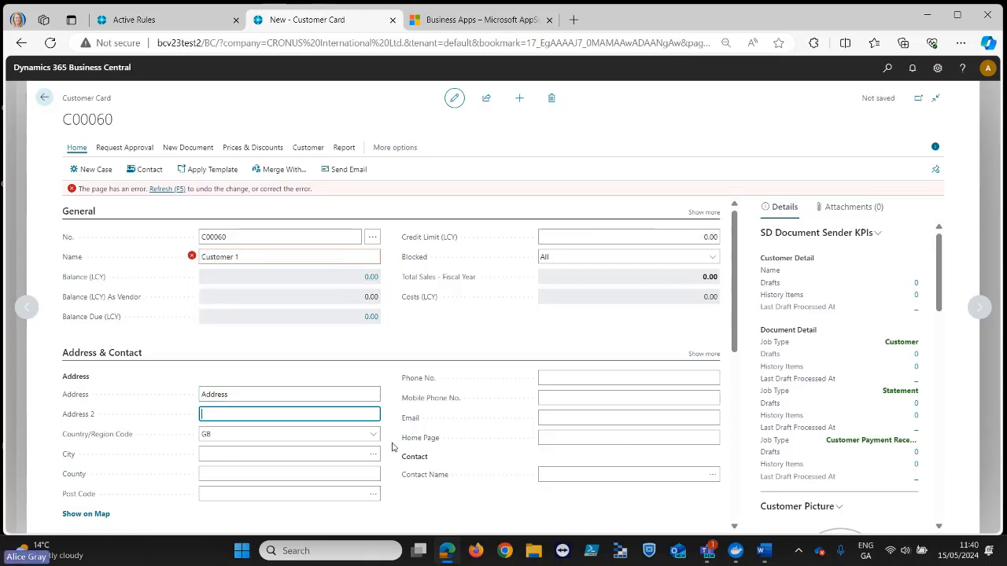
- Set the customer's contact name to "Contact 1" and recheck the error marker on the name
click(576, 474)
text(Contact 1)
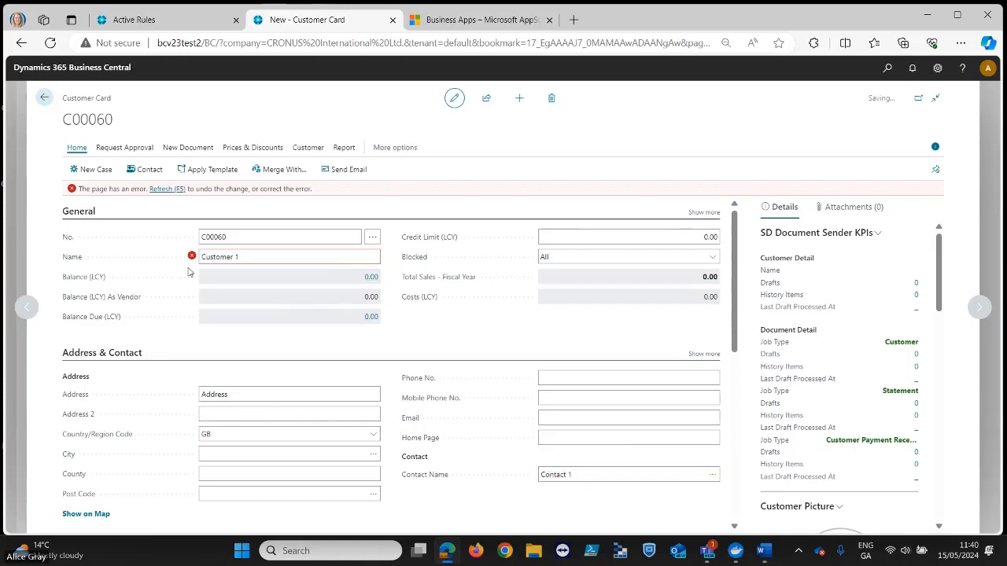
click(192, 257)
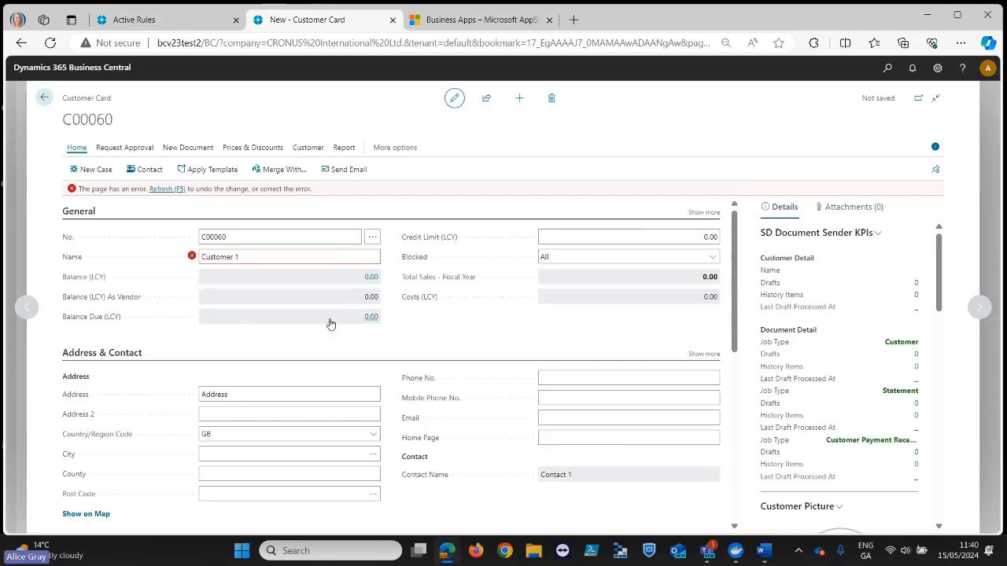
- Fill in Customer 1's mobile phone number to satisfy the required fields rule and return to the customer list
click(563, 398)
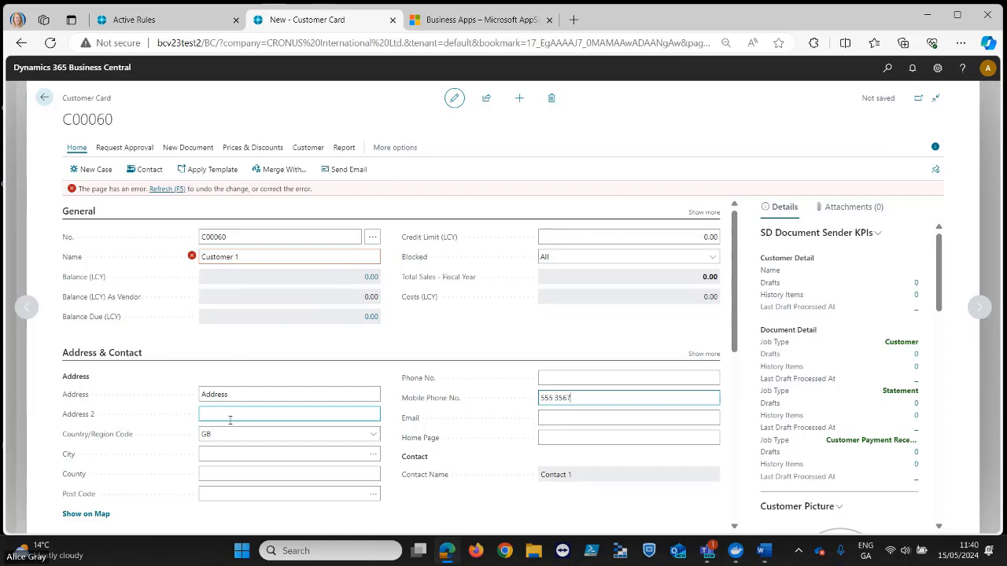
key(Tab)
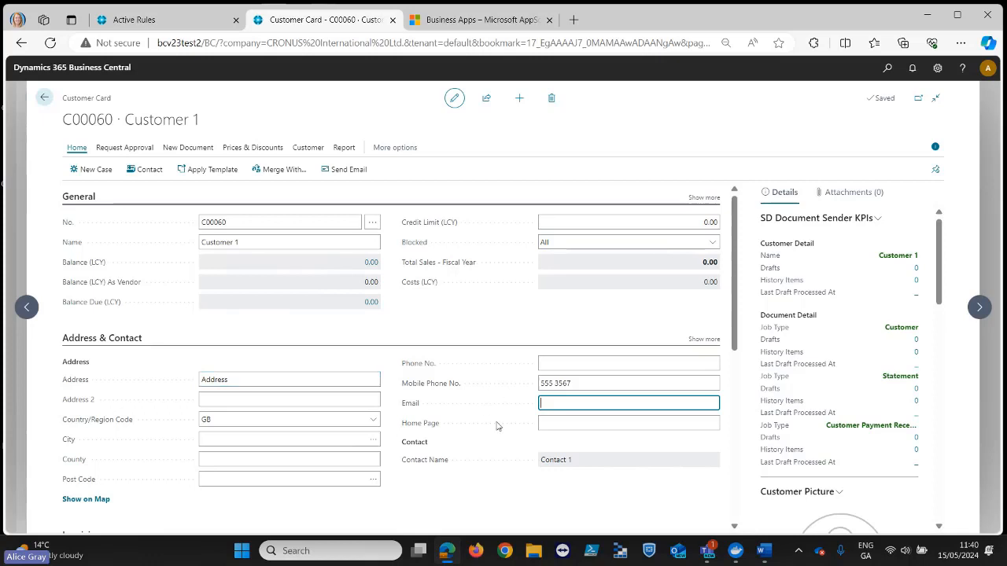
click(46, 98)
- Disable the "Set blocked by default" customer rule and return to the active rules list
click(165, 25)
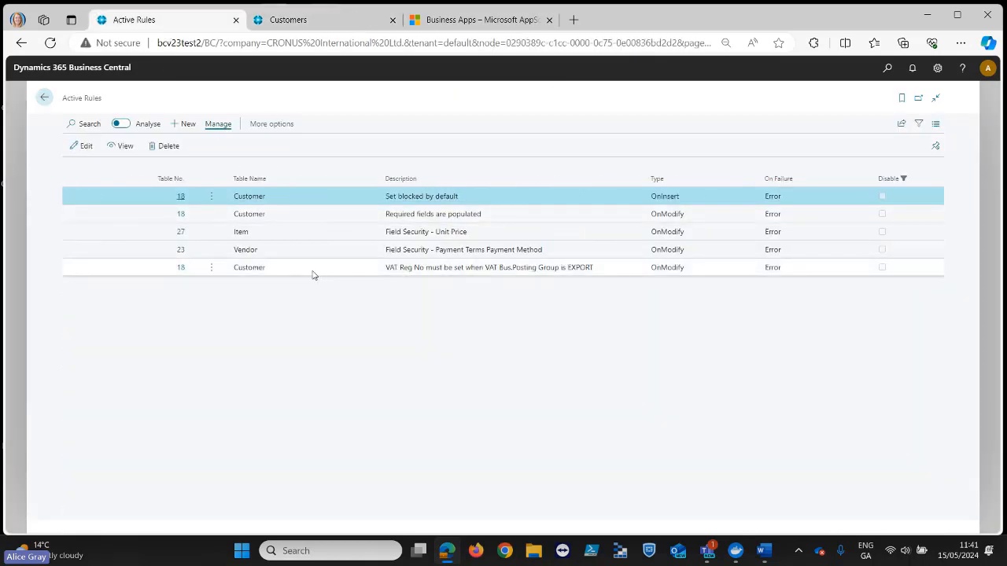
click(180, 197)
click(694, 239)
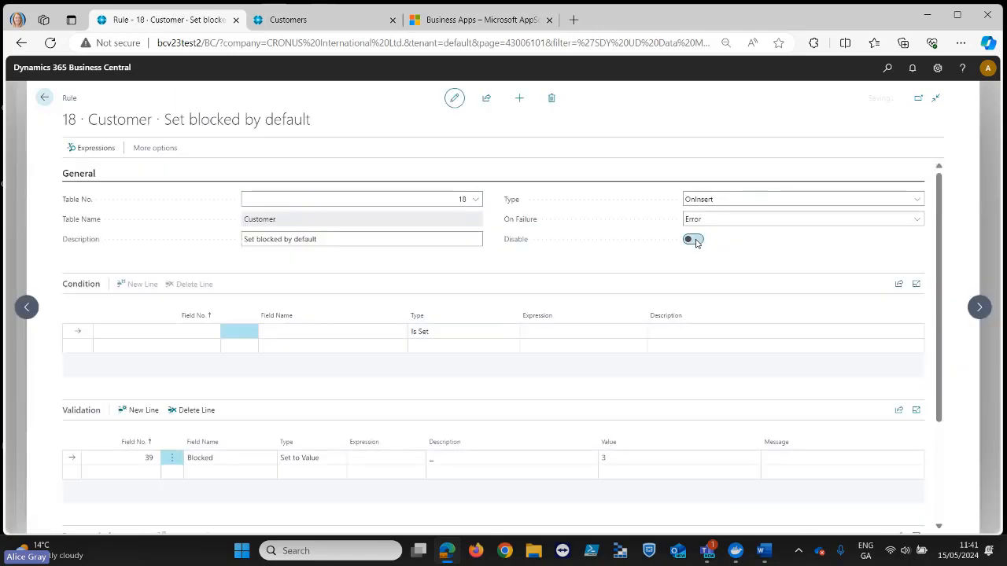
click(44, 98)
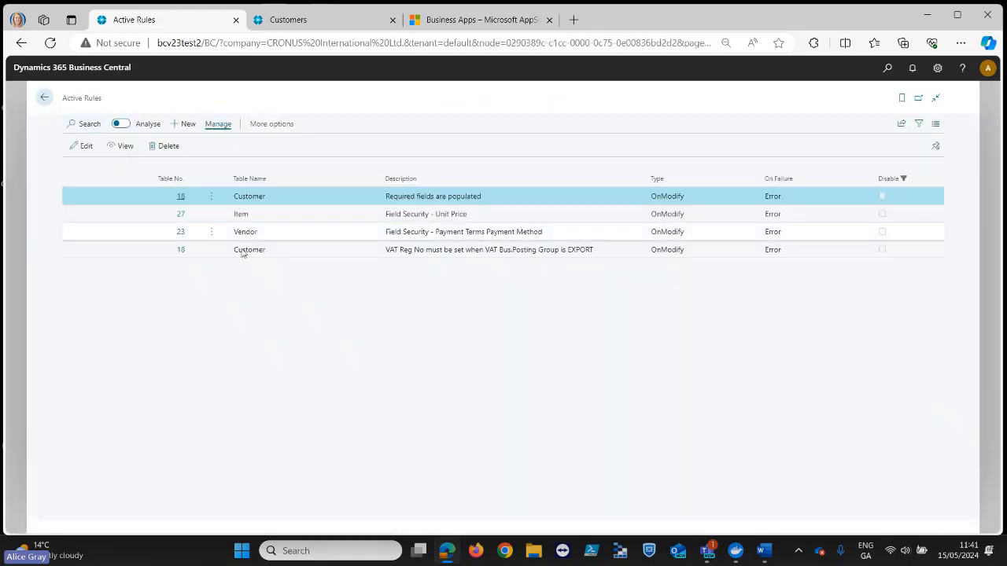
- Open the customer rule requiring a VAT Reg No for the EXPORT VAT Bus. Posting Group and review its condition and validation
click(401, 255)
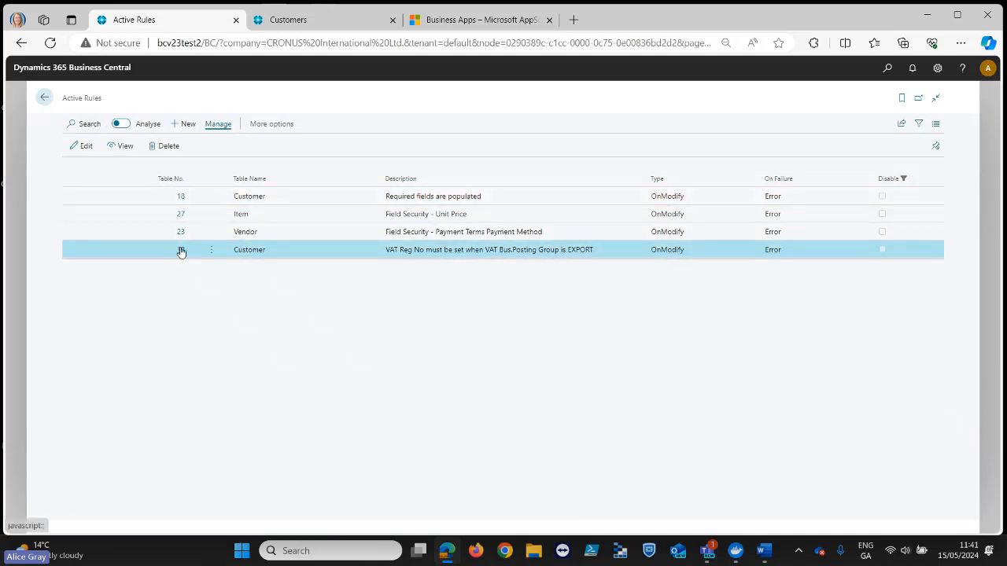
click(180, 250)
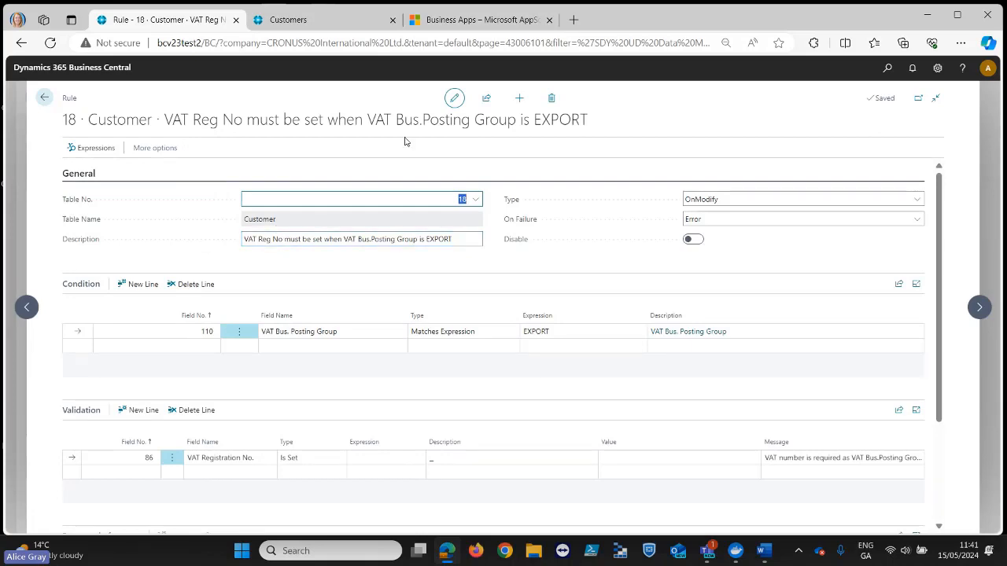
- Open the customer card of Spotsmeyer's Furnishings and check its VAT Registration No. and VAT Bus. Posting Group under Invoicing
click(288, 20)
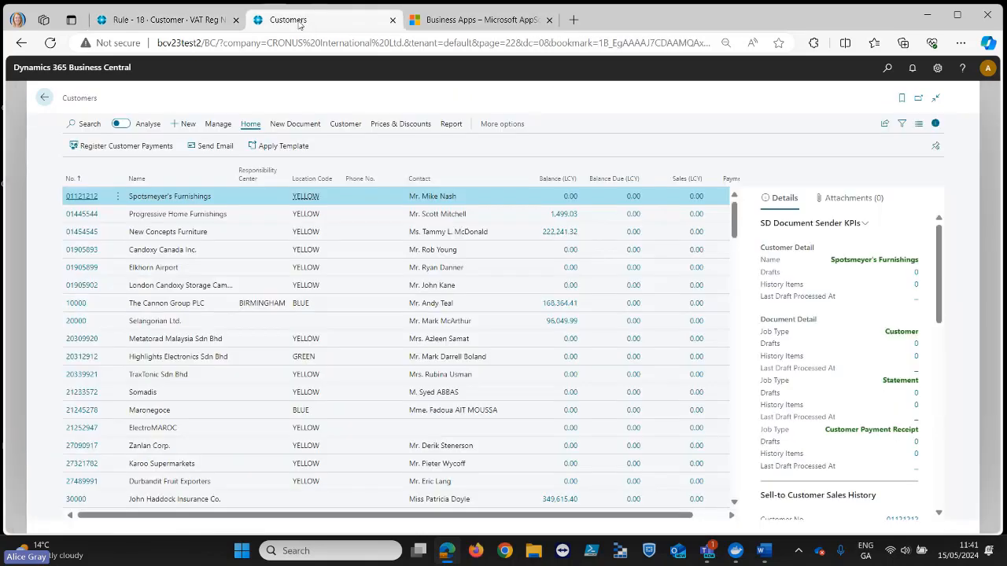
click(79, 203)
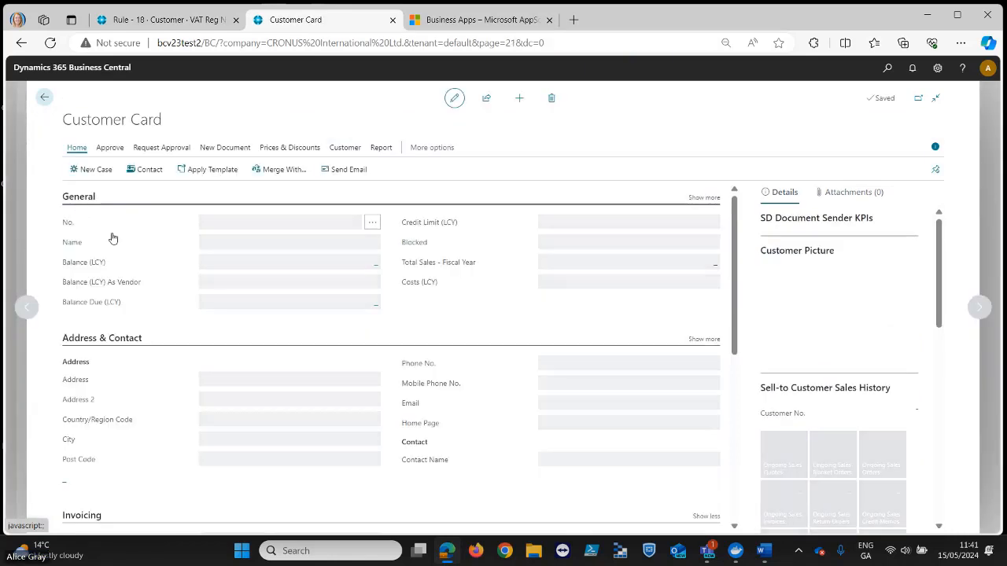
scroll(346, 377, down, 5)
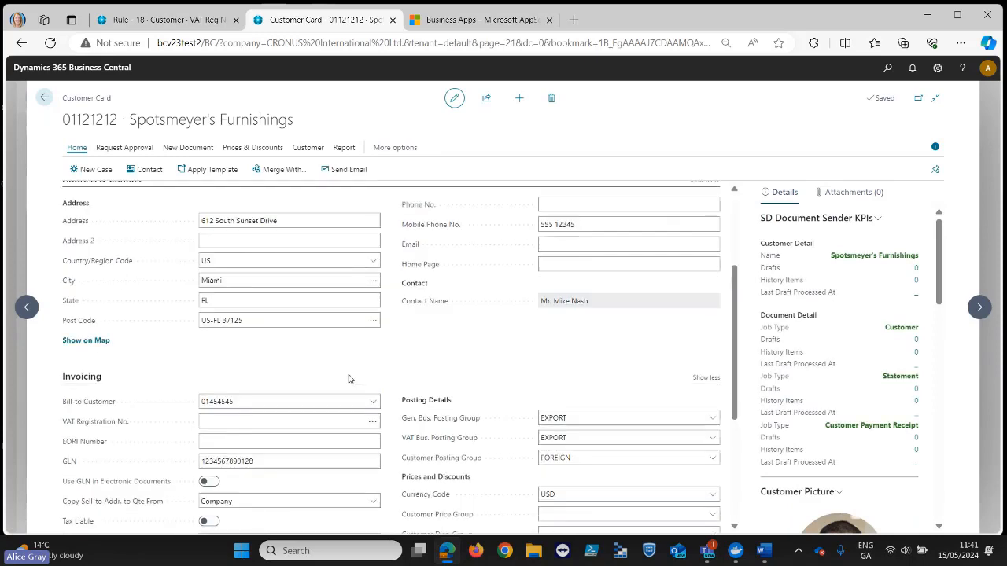
scroll(349, 377, down, 3)
scroll(326, 360, up, 1)
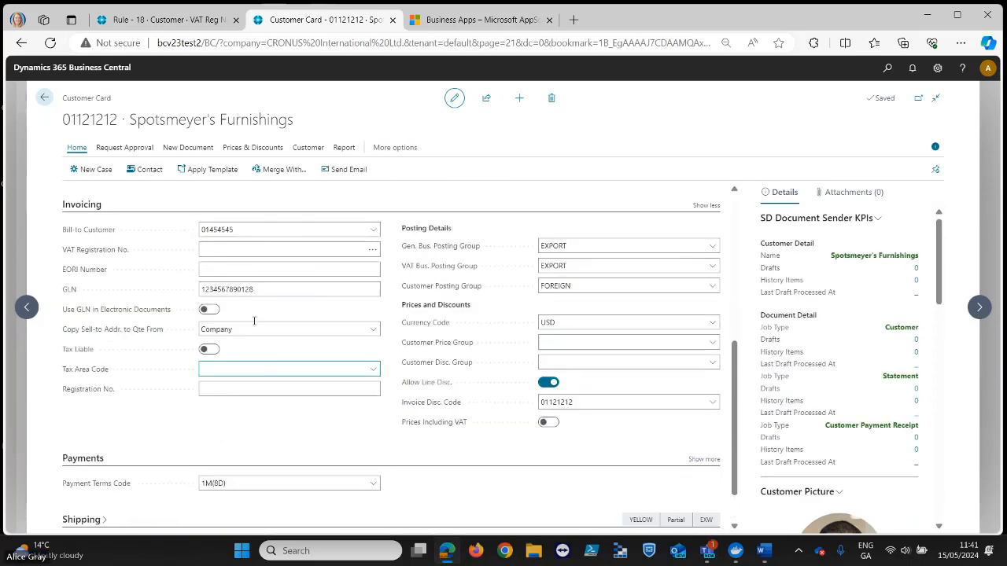
click(228, 251)
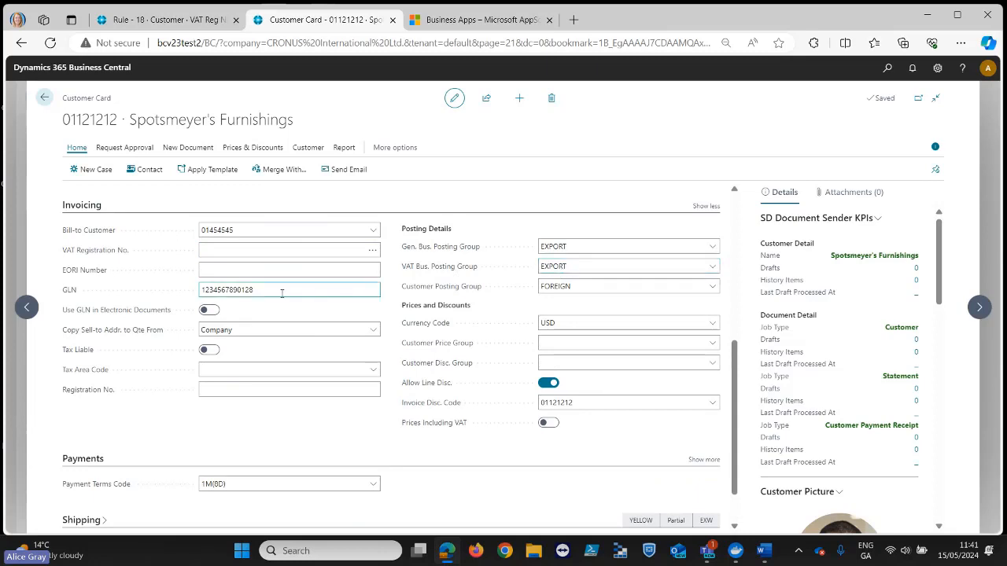
- Set Address 2 of Spotsmeyer's Furnishings to 1 to test the VAT rule, and compare the result with the rule's definition
scroll(280, 291, up, 4)
click(212, 337)
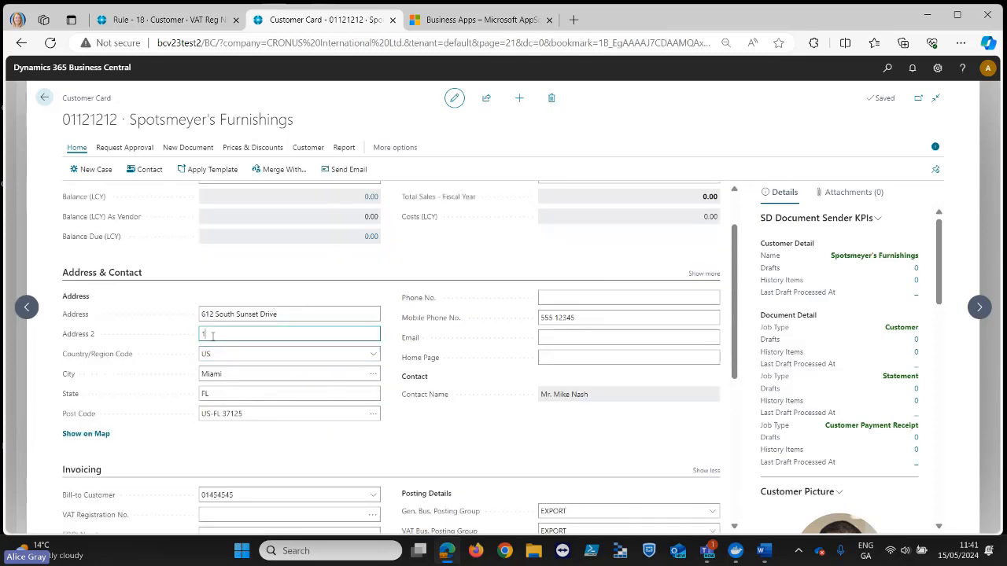
text(1)
key(Tab)
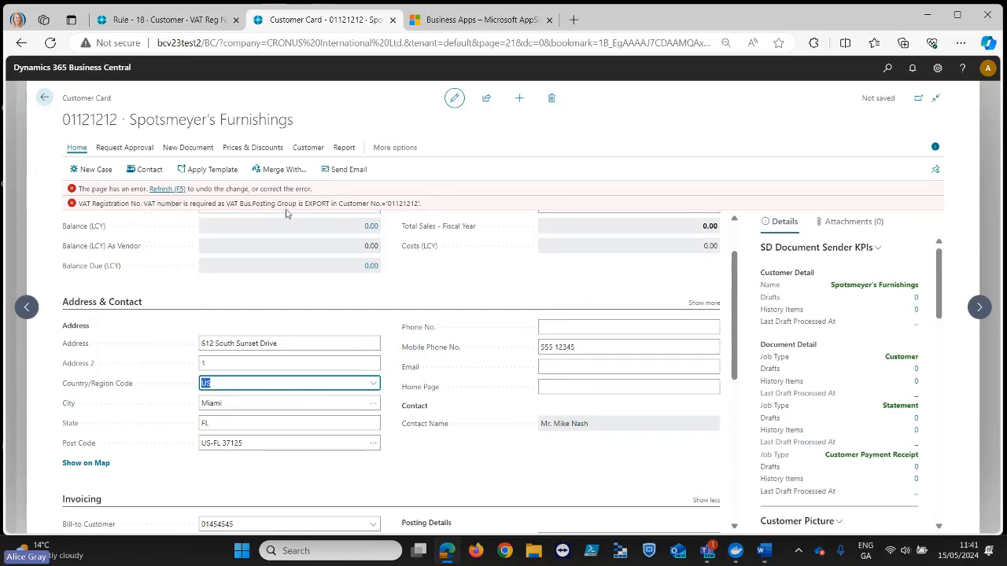
click(196, 22)
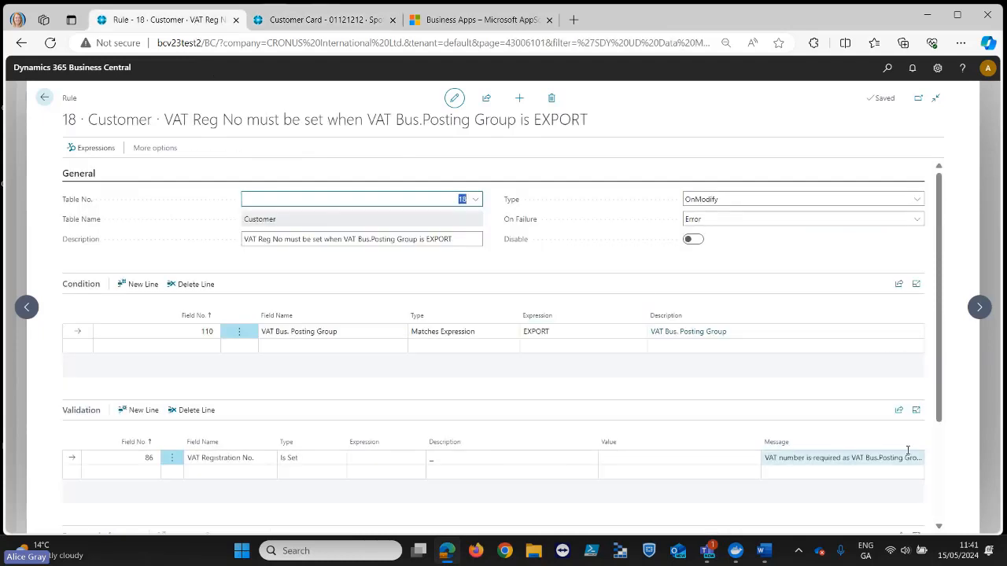
click(340, 21)
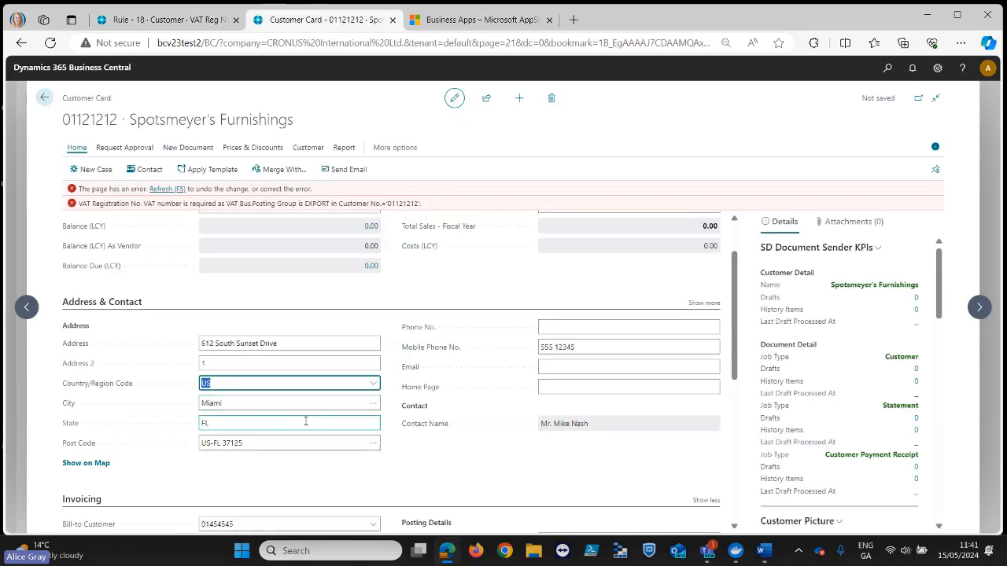
- Try to fill in the customer's VAT Registration No. under Invoicing and check the error marker on the field
scroll(305, 422, down, 3)
click(239, 446)
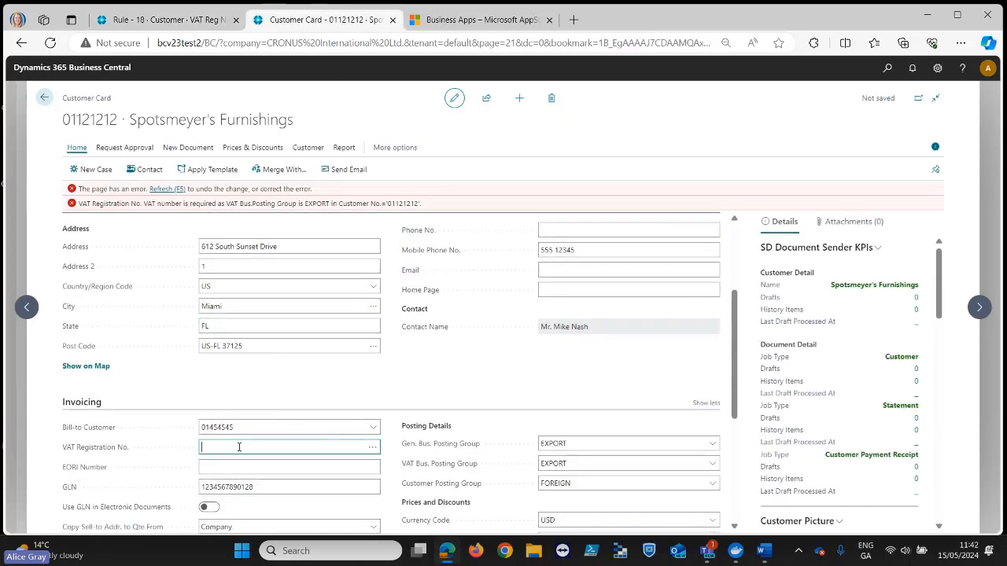
text(123456789)
key(Tab)
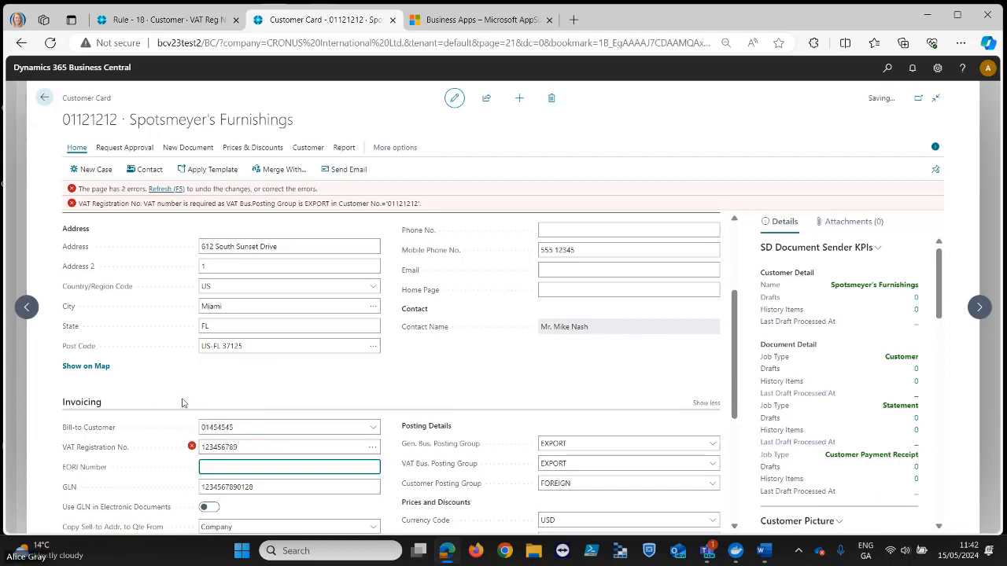
mouse_move(193, 454)
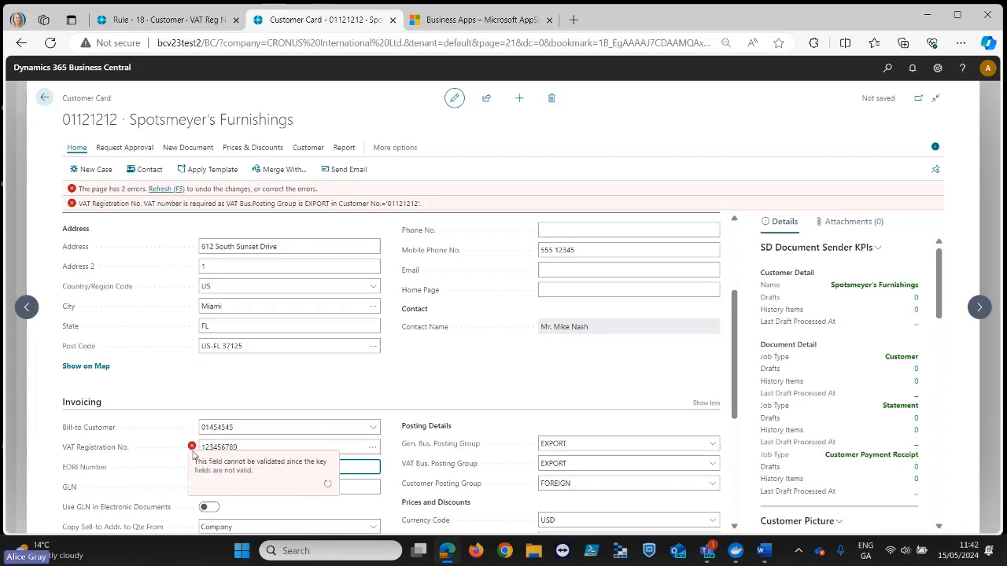
- Try to correct the customer's VAT Registration No. by adding three more digits at its end
click(244, 447)
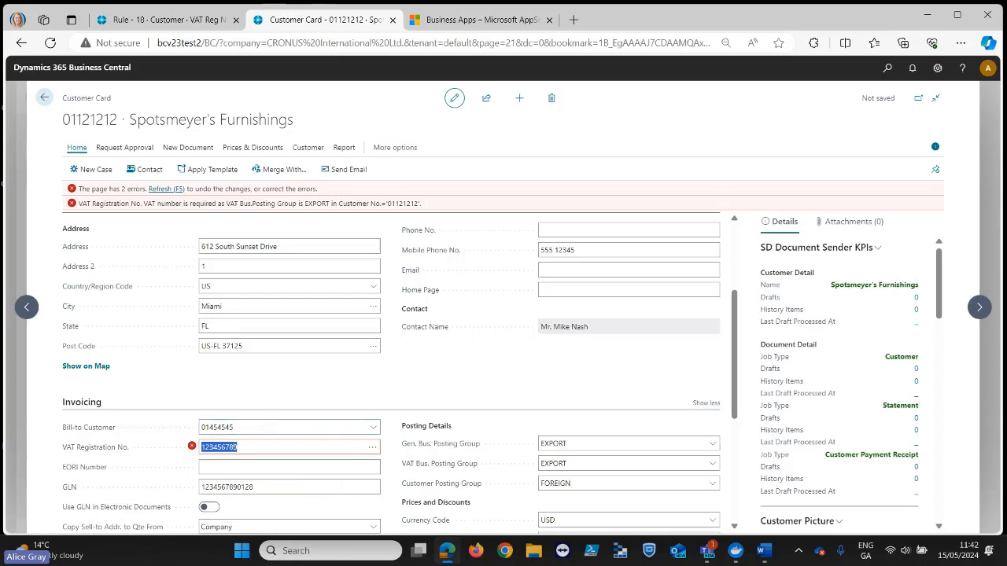
click(215, 266)
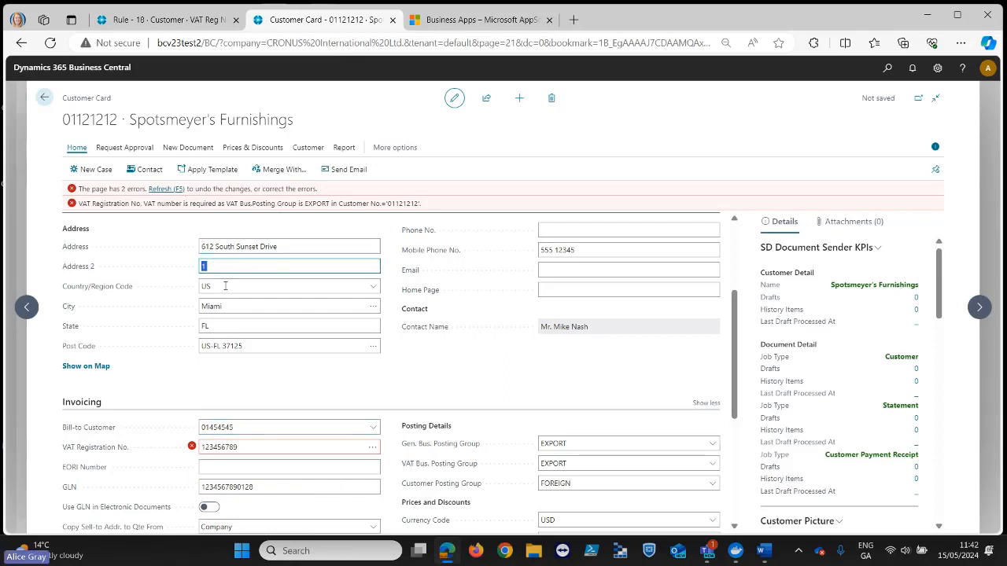
click(259, 447)
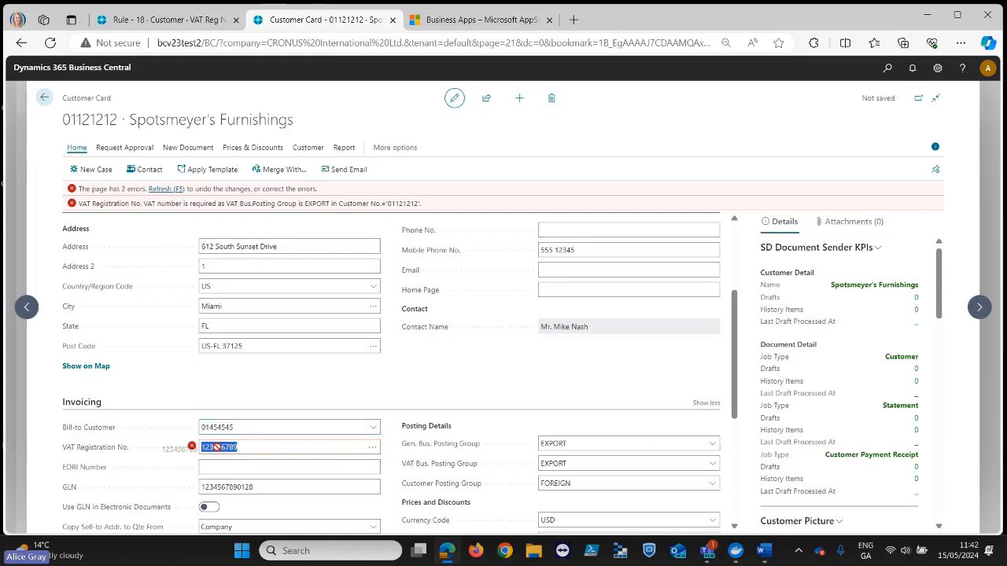
click(247, 449)
text(123)
key(Tab)
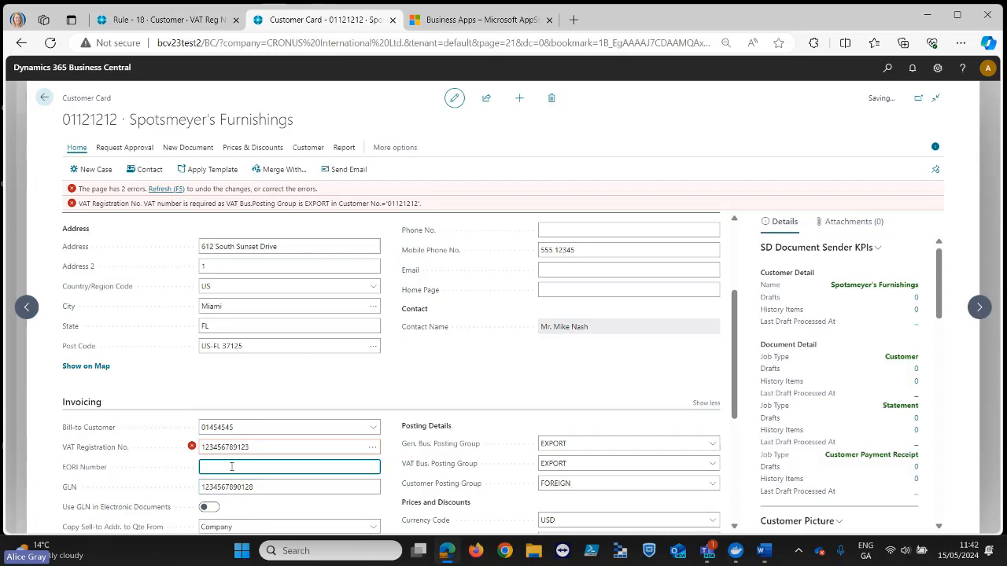
- Refresh the Spotsmeyer's Furnishings card to discard the unsaved changes and return to the customer list
scroll(335, 386, up, 2)
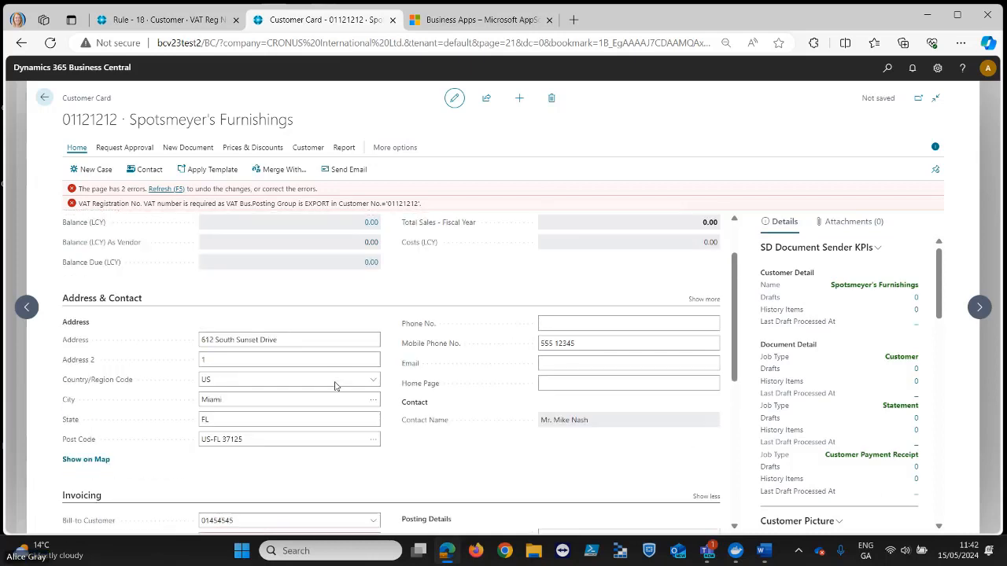
scroll(333, 383, up, 1)
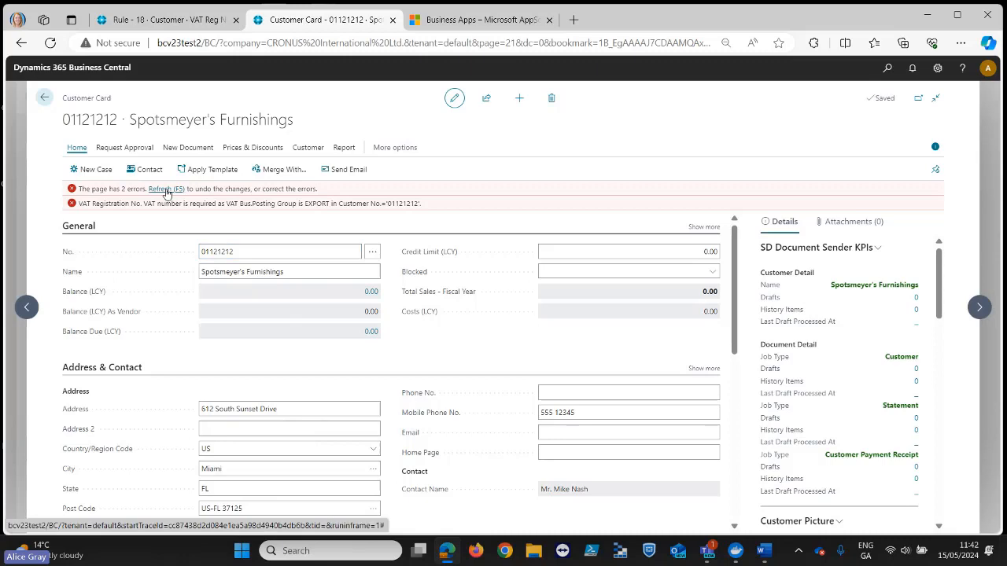
click(166, 191)
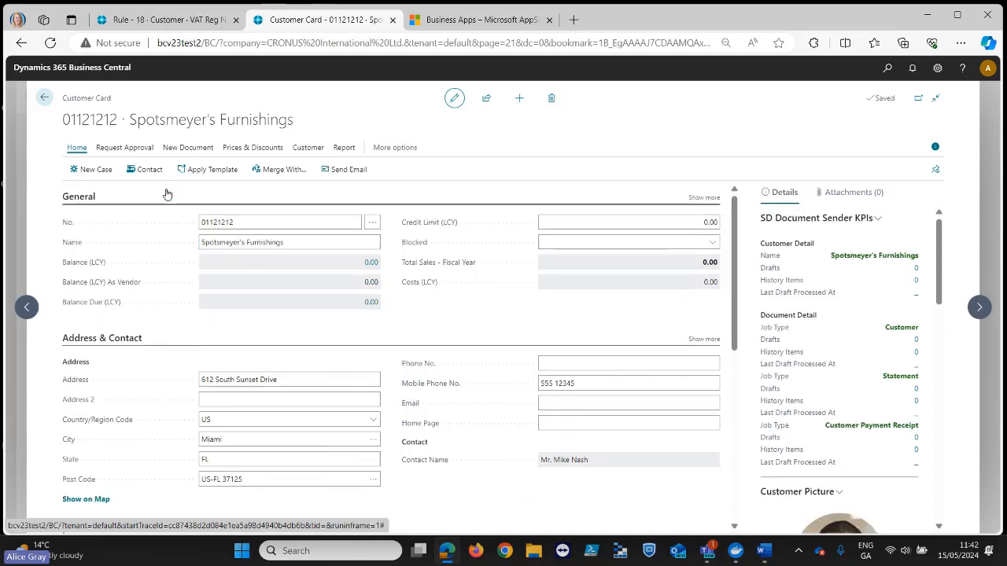
click(44, 97)
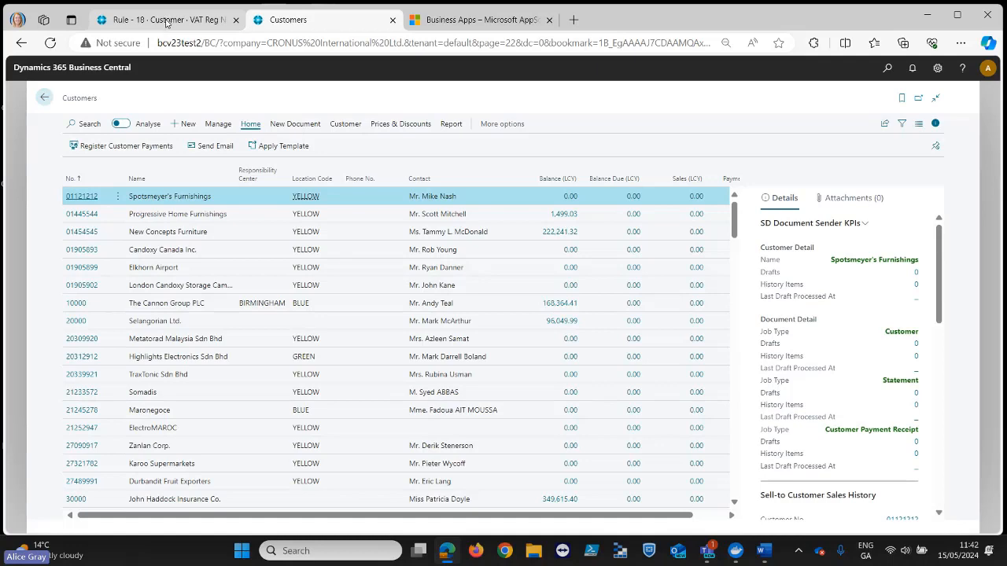
- Open the Vendor rule "Field Security - Payment Terms Payment Method" and review its conditions, security validation and bypass users
click(166, 21)
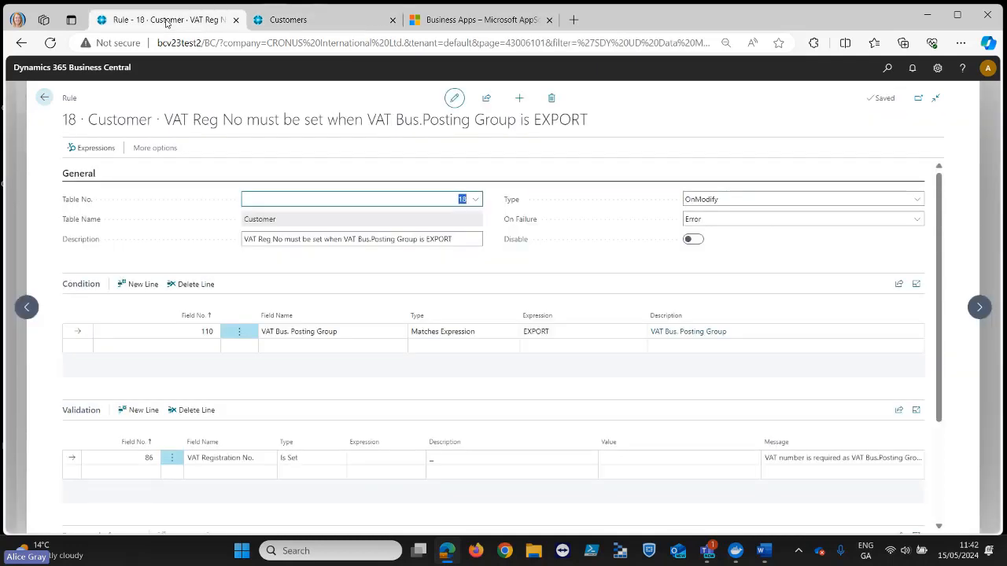
click(45, 97)
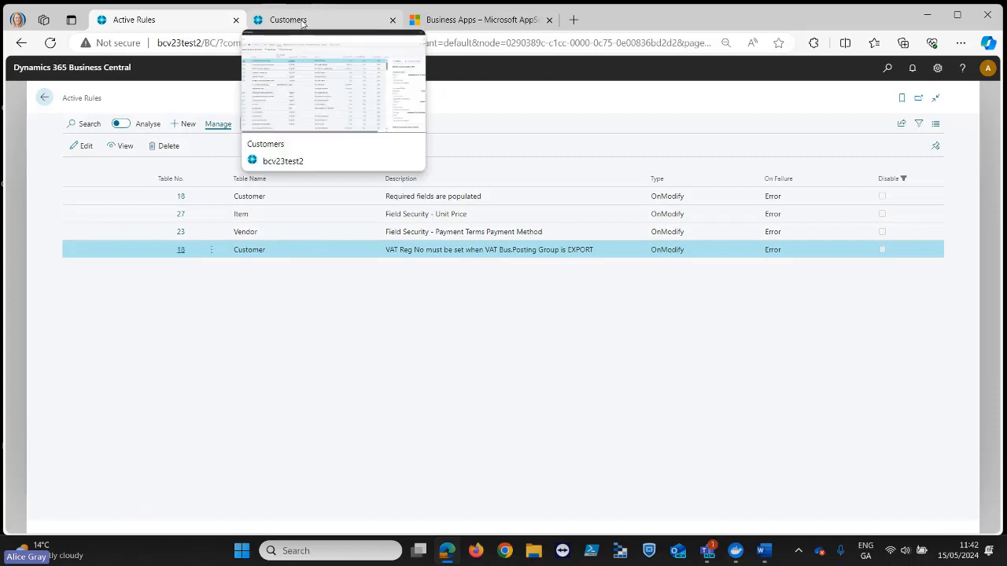
click(249, 238)
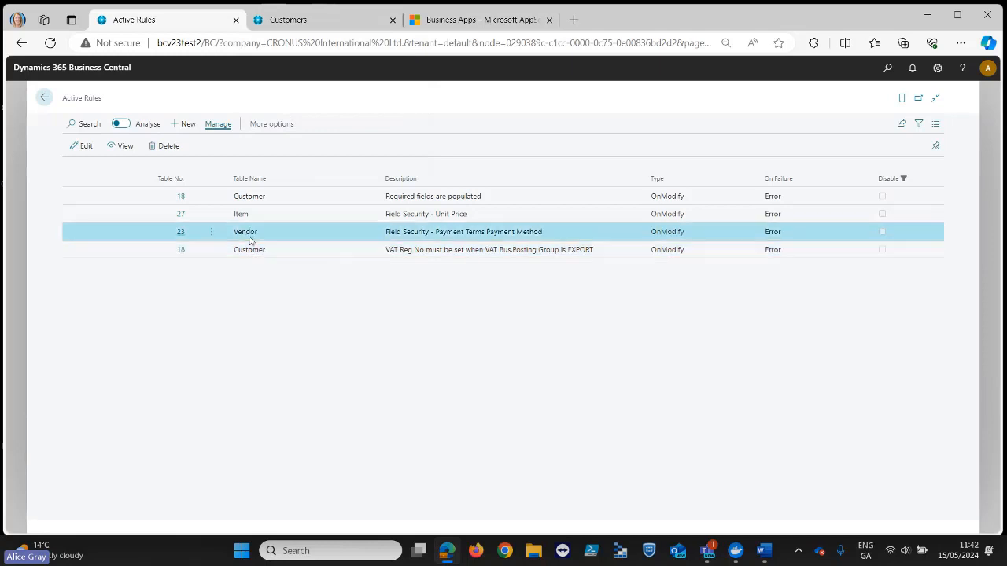
click(189, 240)
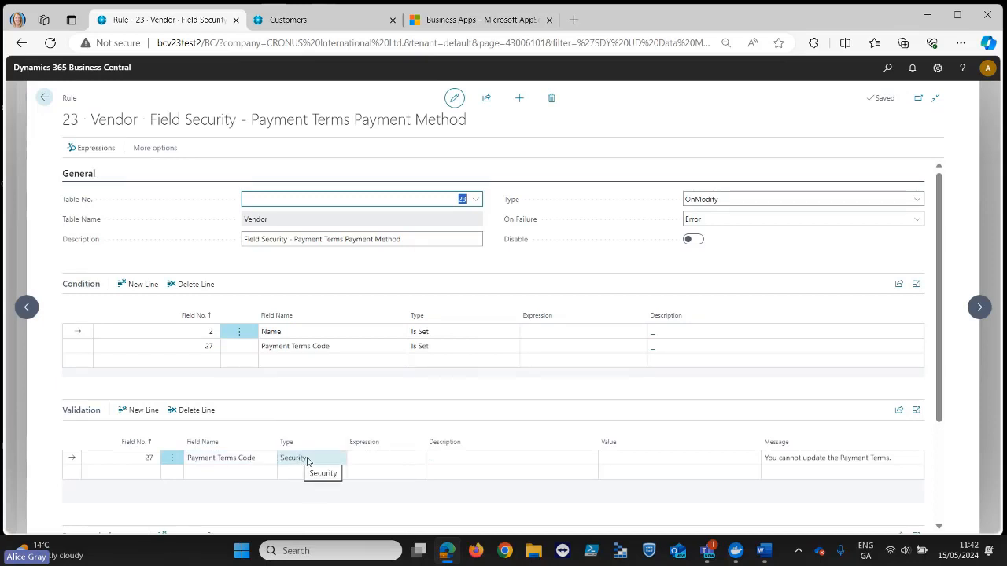
scroll(488, 459, down, 2)
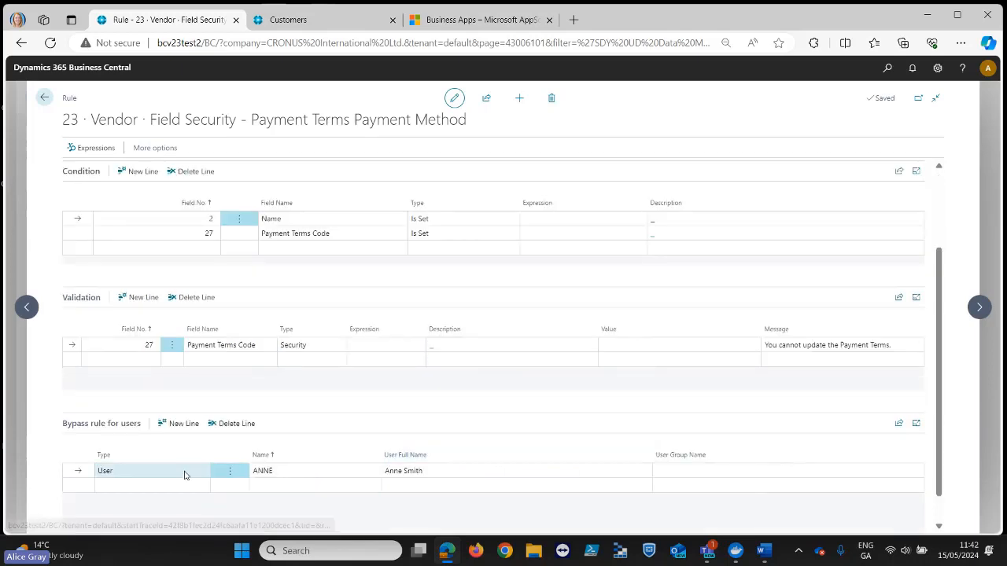
scroll(337, 449, up, 2)
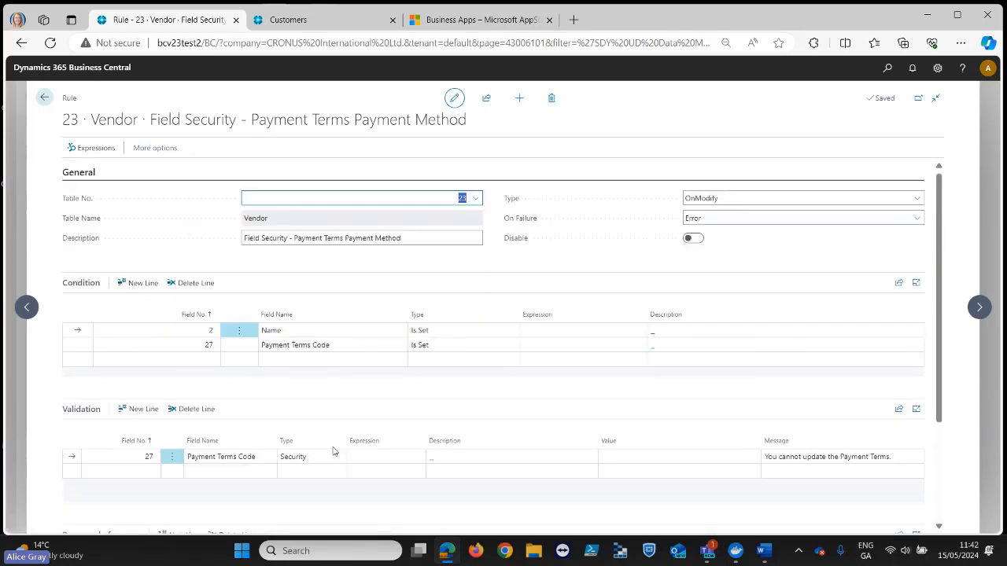
- Find the Vendors list and open the vendor card of London Postmaster
click(289, 20)
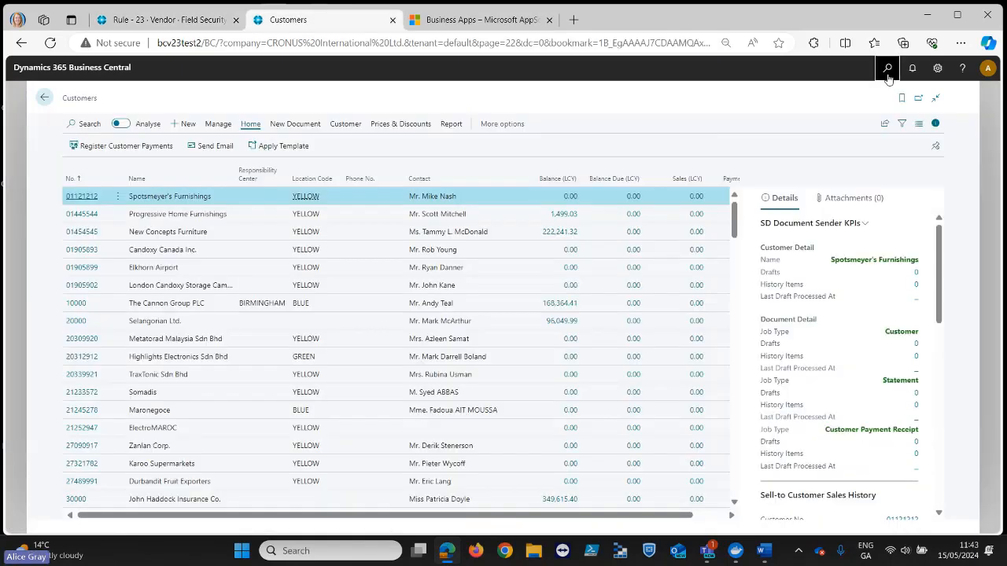
click(887, 70)
text(vendors)
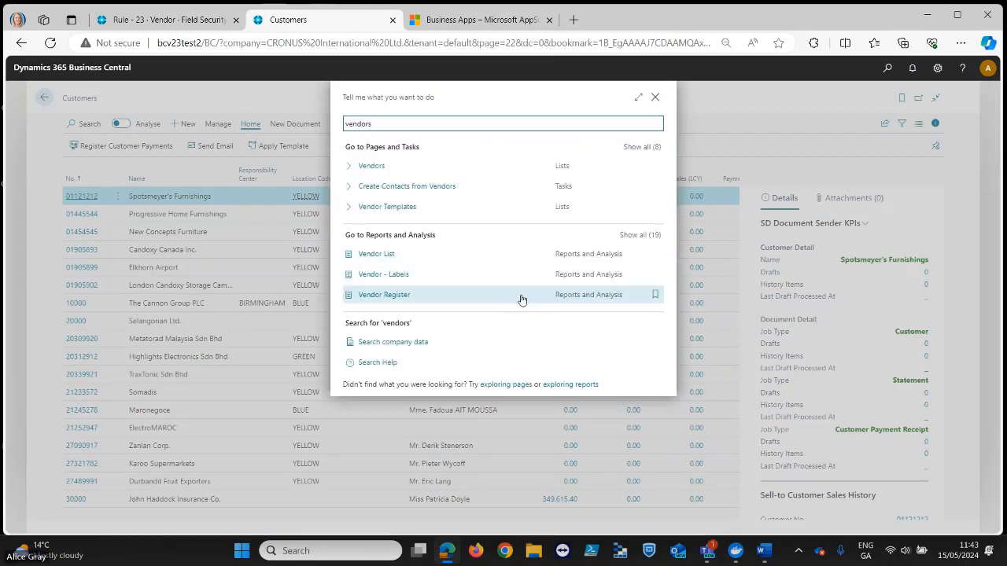
click(380, 166)
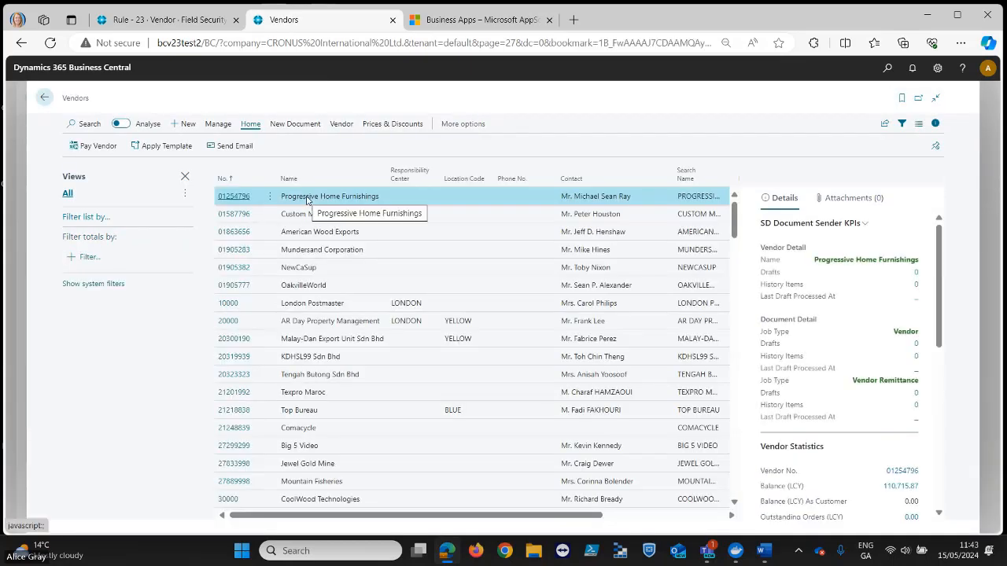
click(227, 305)
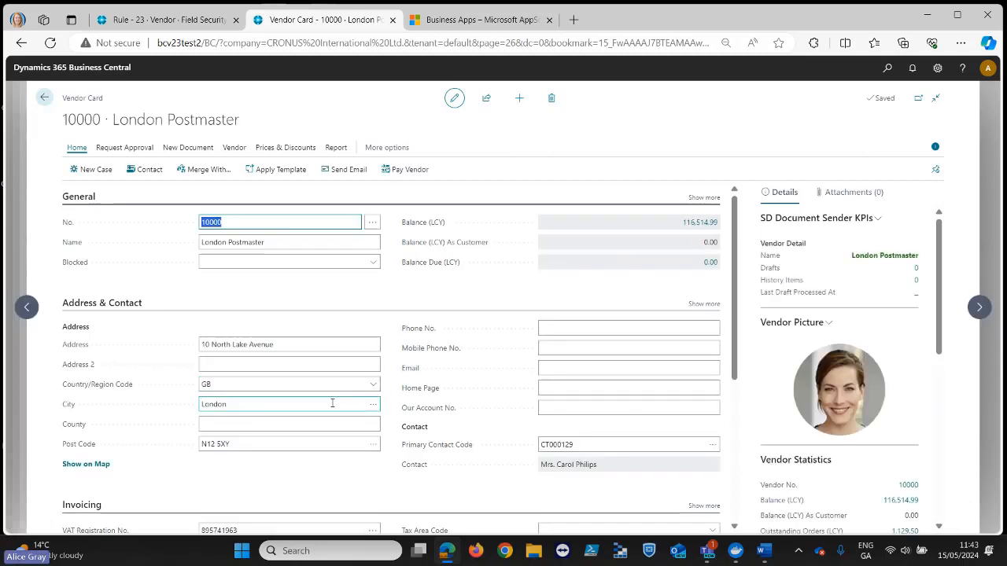
- Try to change London Postmaster's Payment Terms Code under Payments to 60 DAYS and leave the card
scroll(332, 404, down, 3)
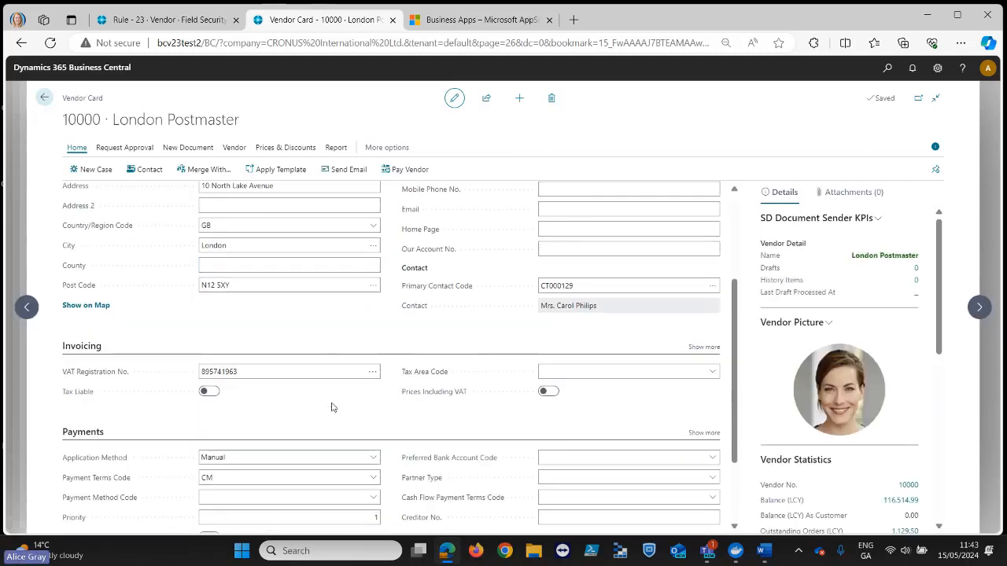
scroll(331, 407, down, 1)
click(372, 423)
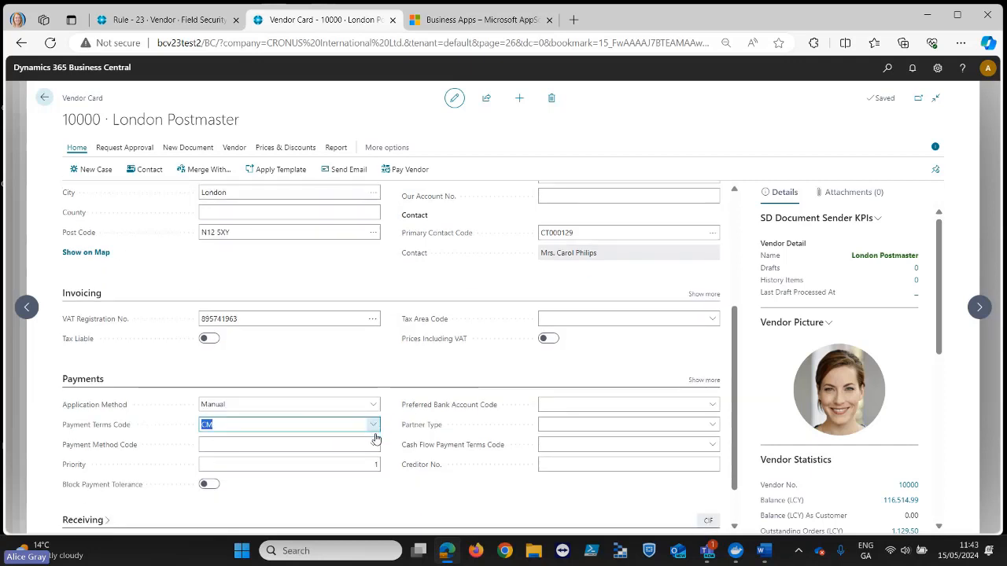
click(372, 425)
click(301, 348)
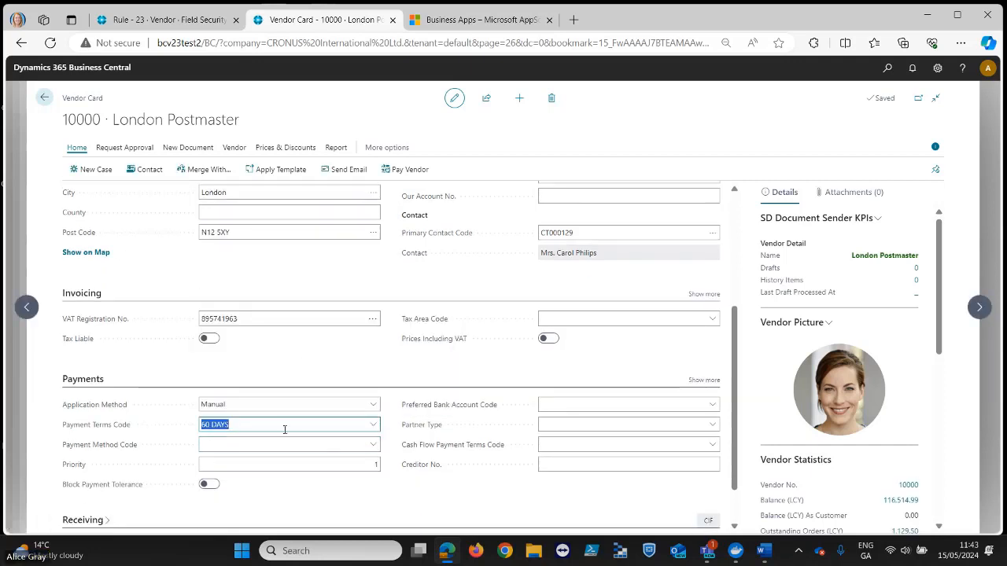
click(47, 101)
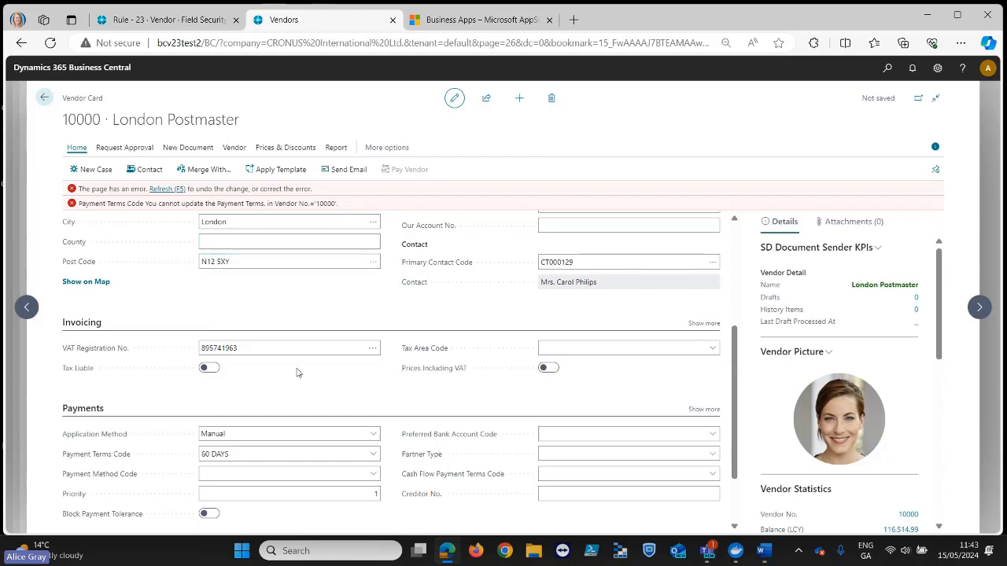
- Refresh the London Postmaster card to discard the unsaved payment terms change and return to the vendor list
scroll(288, 402, down, 1)
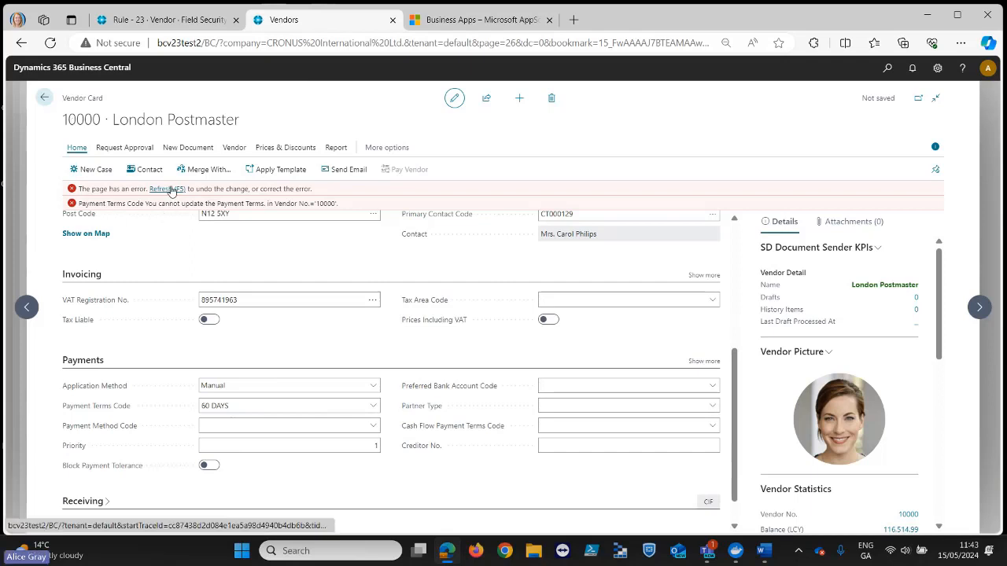
click(168, 189)
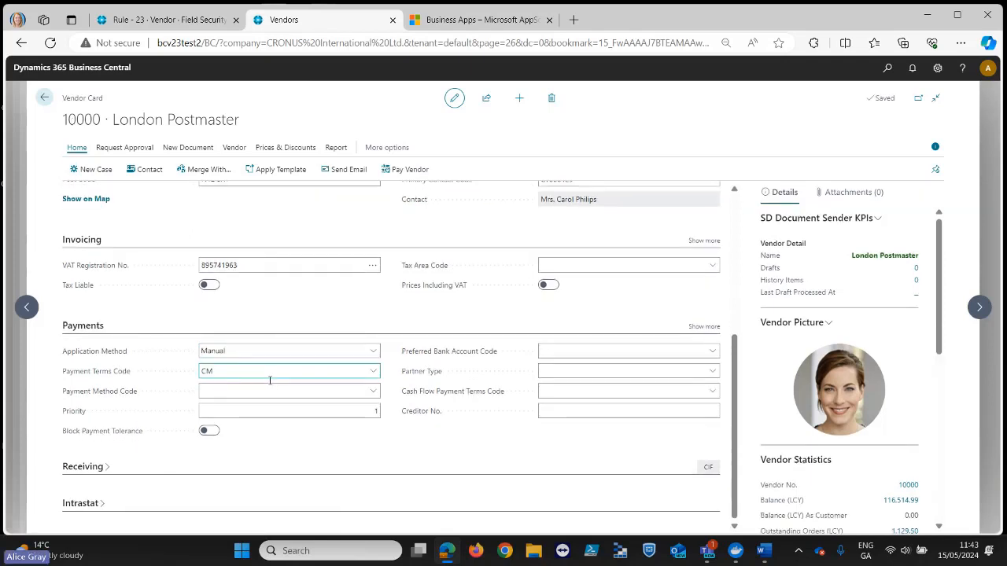
click(47, 102)
- Leave the Vendor rule for the Active Rules list and select the Item rule "Field Security - Unit Price"
click(157, 22)
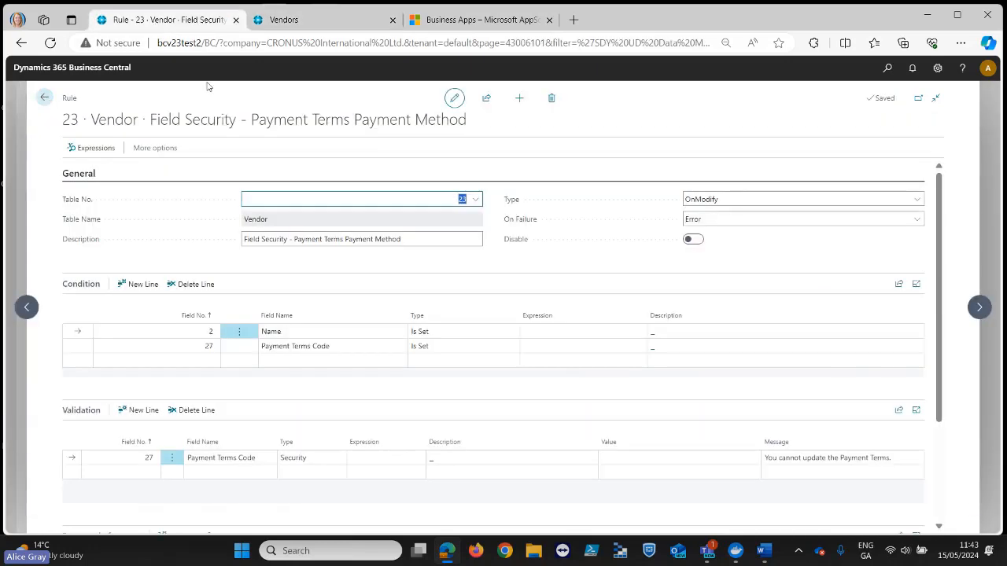
click(45, 98)
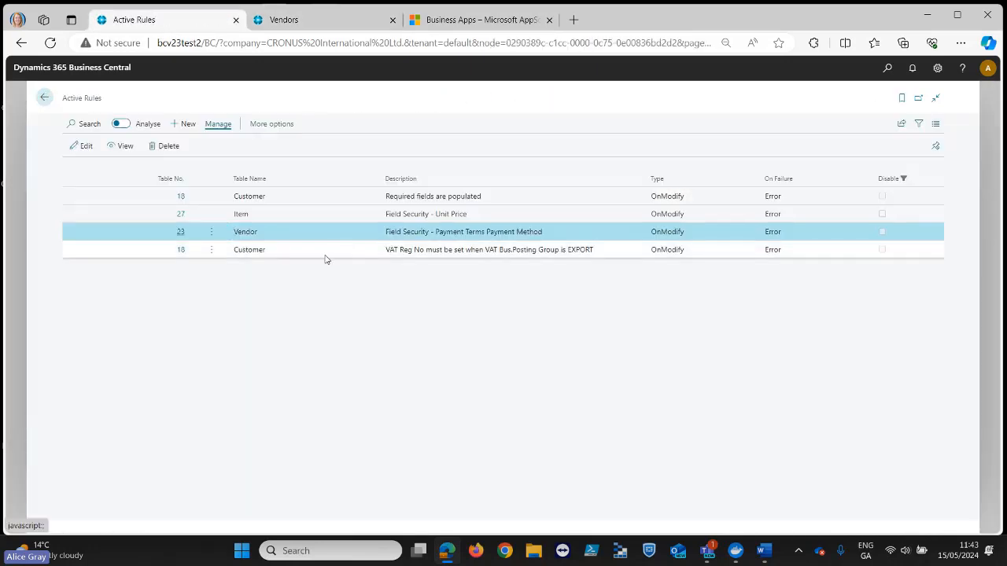
click(285, 218)
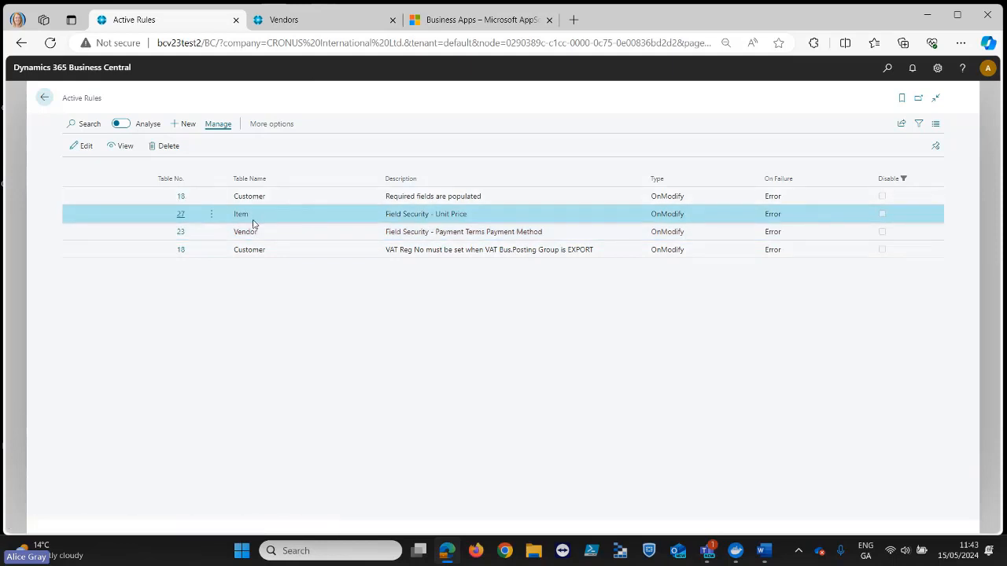
- Find the Items list and open the item card of the Touring Bicycle
click(309, 27)
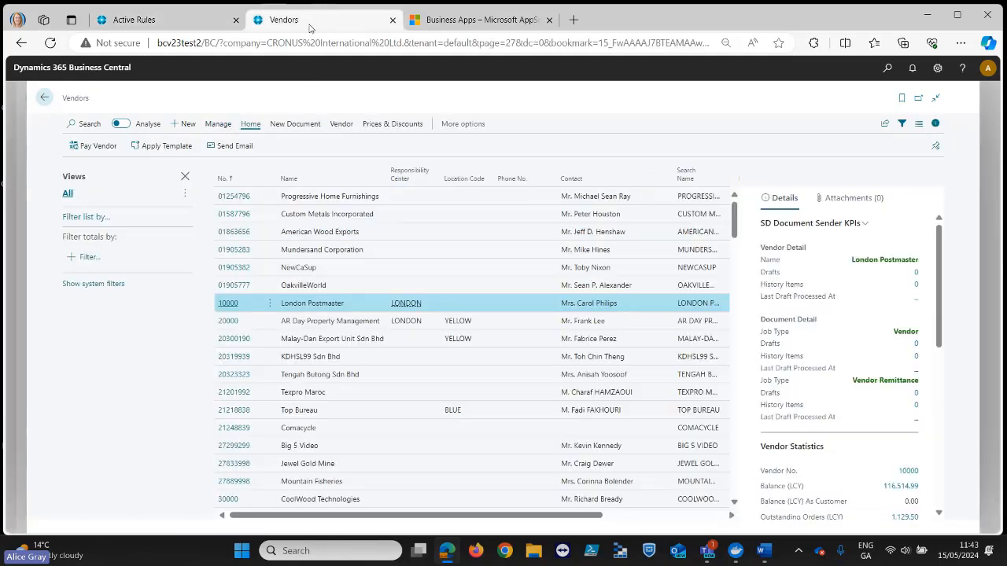
click(887, 67)
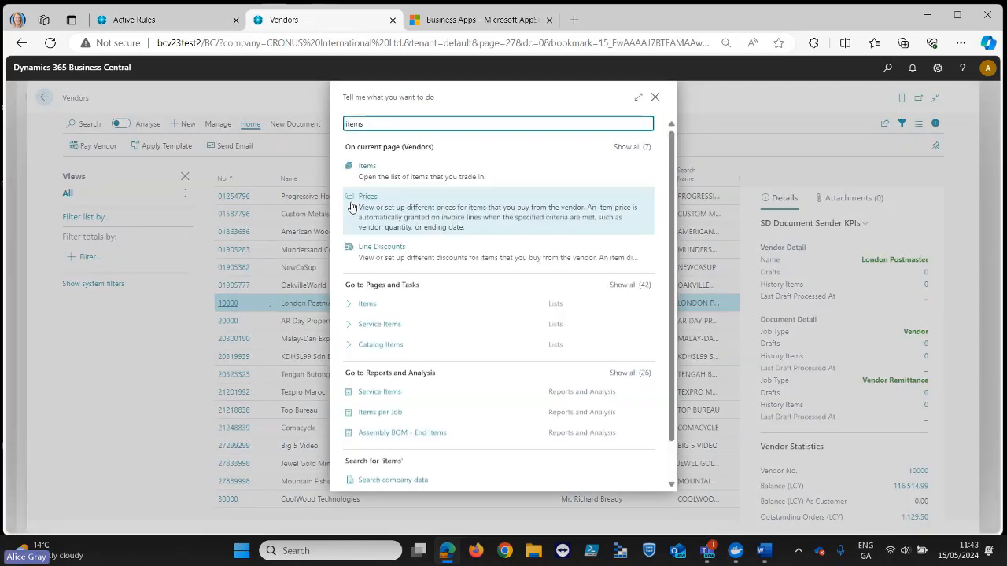
click(376, 290)
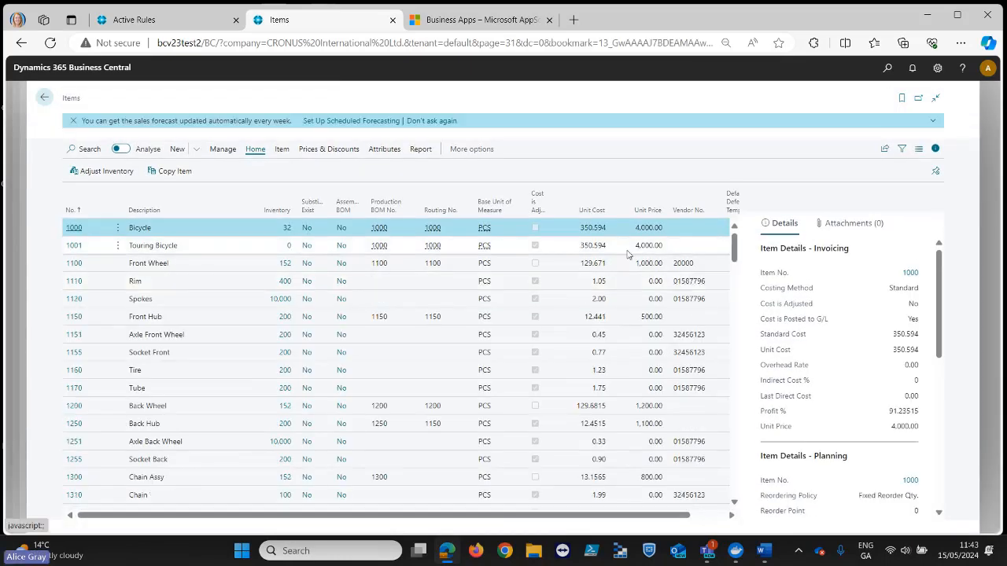
click(86, 248)
click(73, 246)
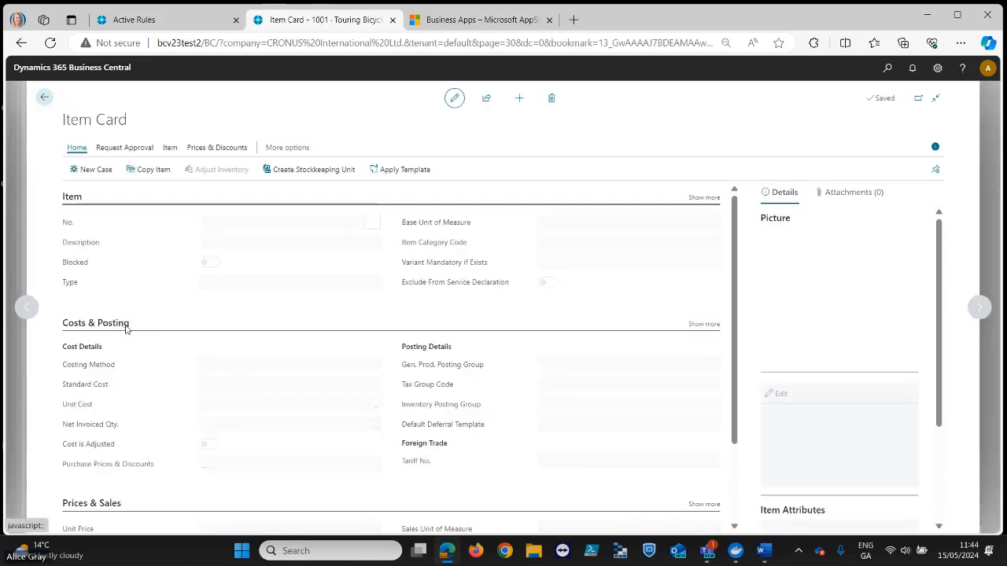
- Collapse the Touring Bicycle's Costs & Posting section and try to set its Unit Price to 5,000
click(95, 327)
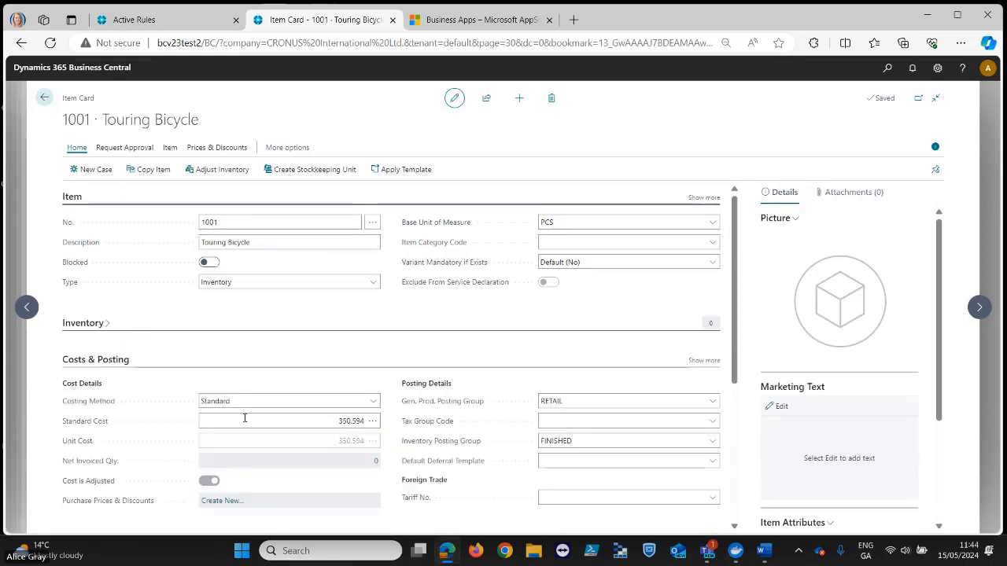
click(100, 361)
scroll(364, 369, down, 1)
click(364, 368)
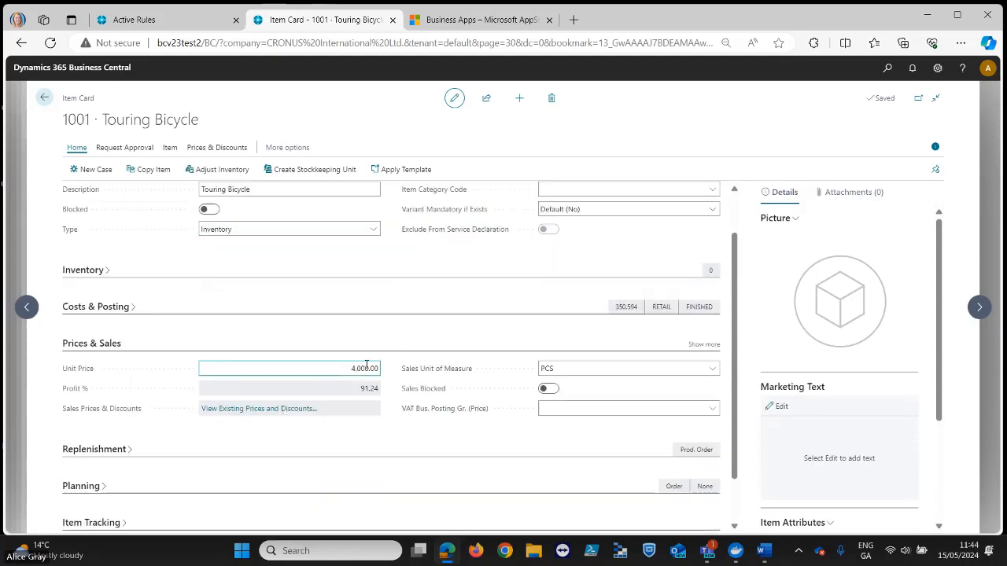
text(5,)
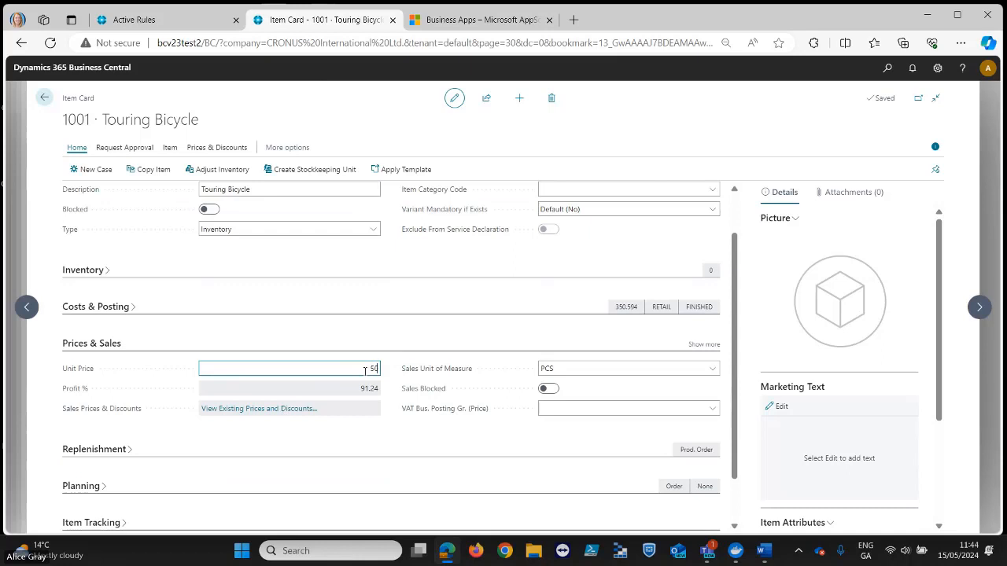
text(000)
key(Tab)
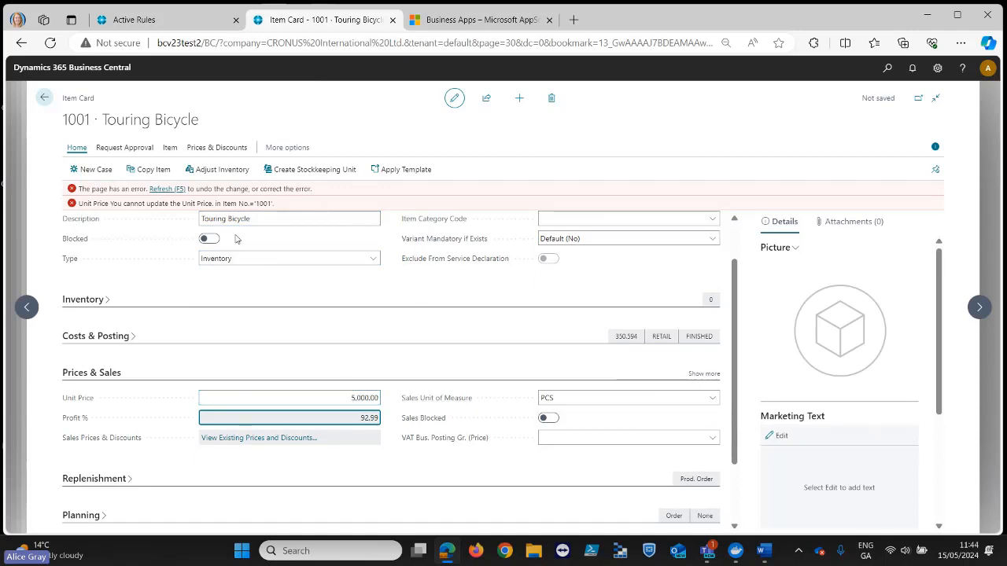
- Refresh the Touring Bicycle card to discard the unsaved unit price change and return to the item list
click(163, 190)
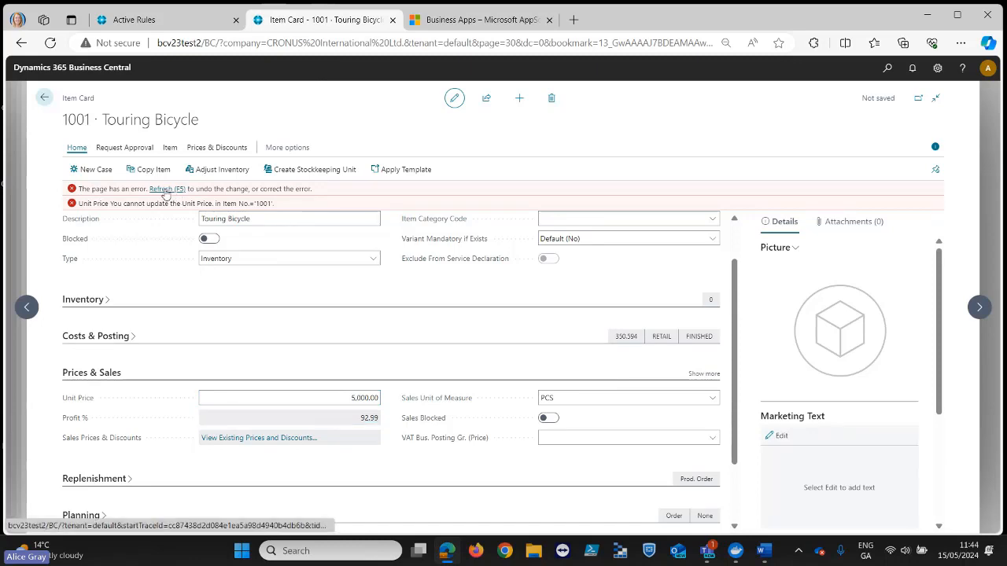
click(45, 97)
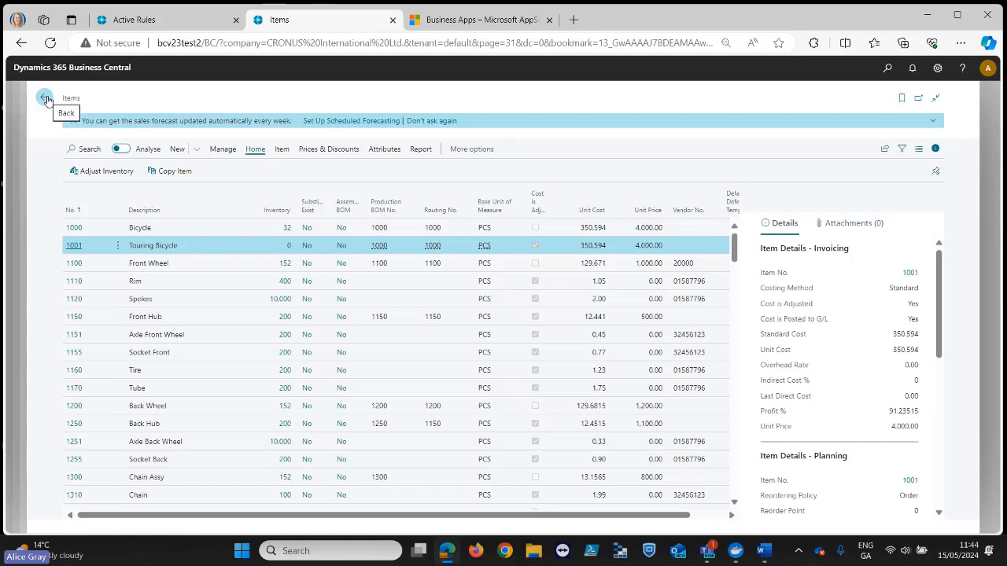
- Disable the Customer rule "Required fields are populated" and return to the SD Data and GDPR Manager home page
click(134, 24)
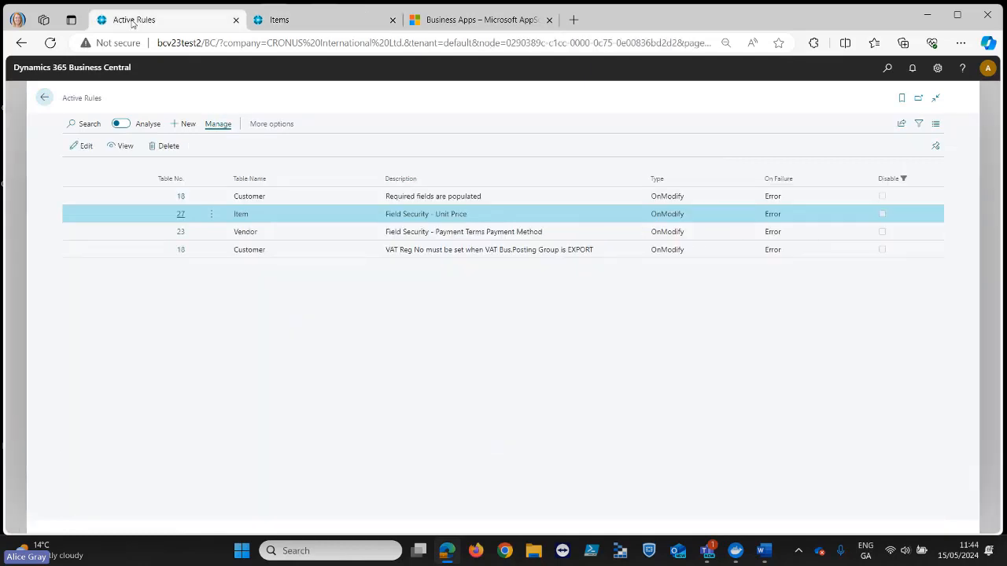
click(181, 196)
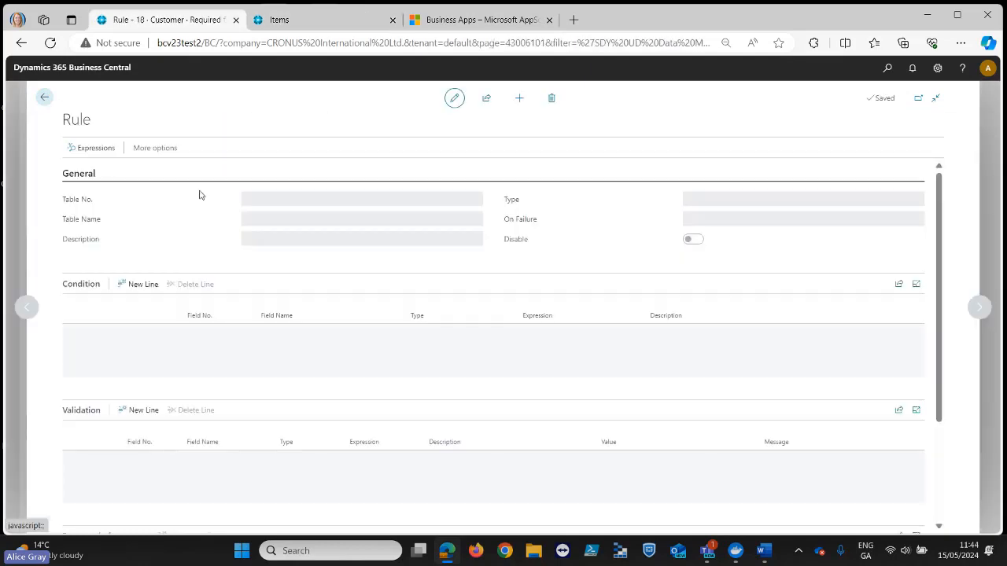
click(692, 239)
click(45, 99)
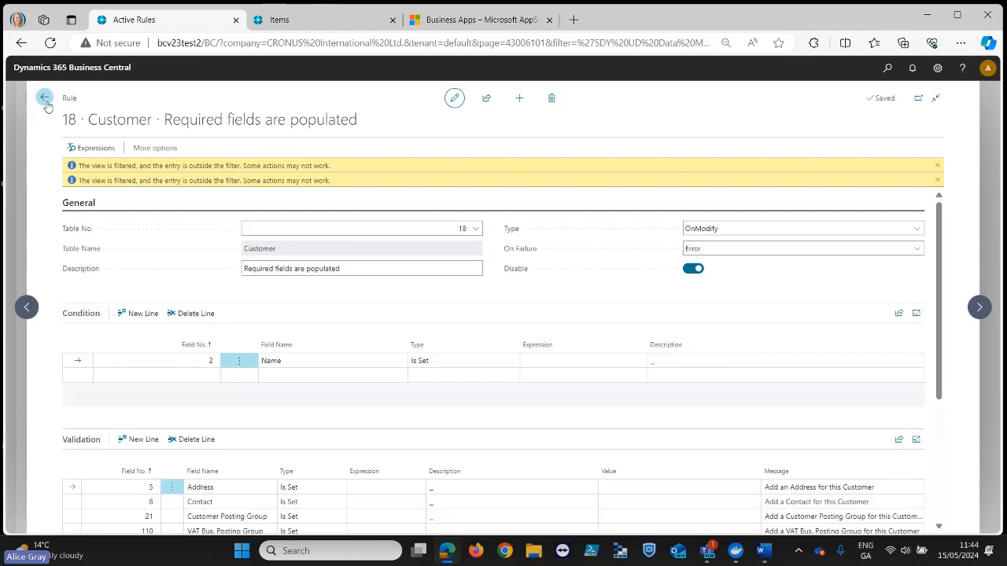
click(46, 100)
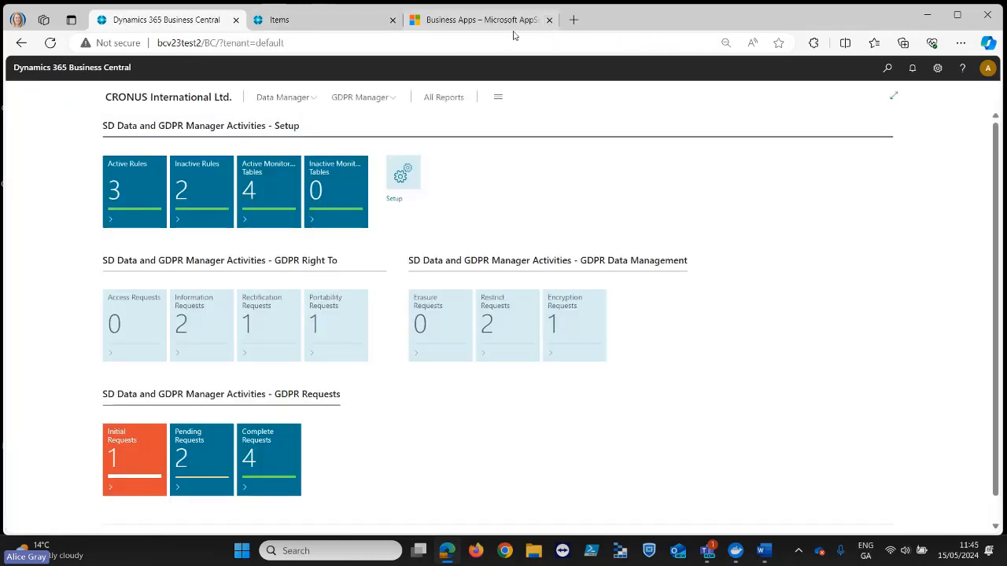
- Close the Microsoft AppSource page, open the list of active monitored tables and maximize the browser window
click(549, 19)
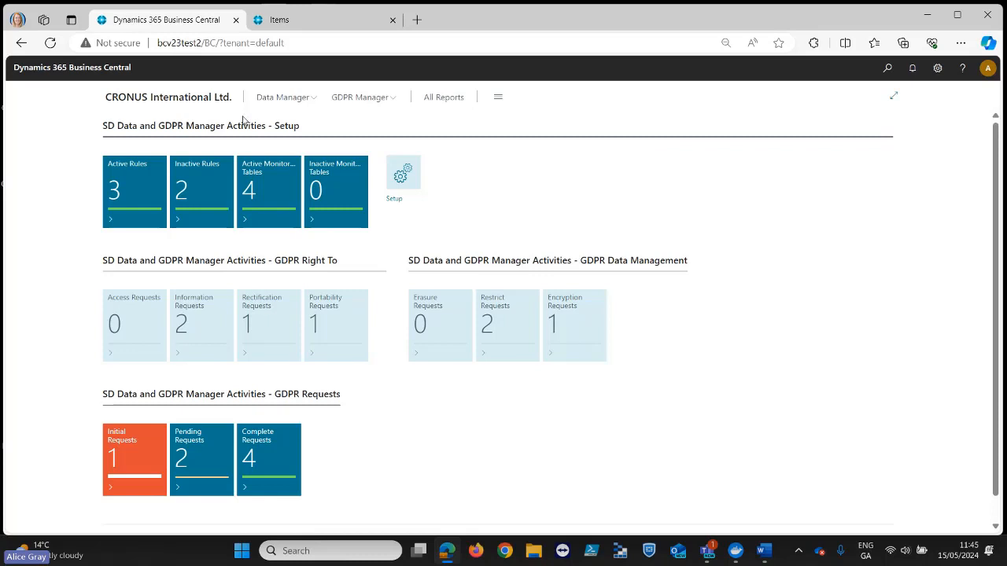
click(267, 195)
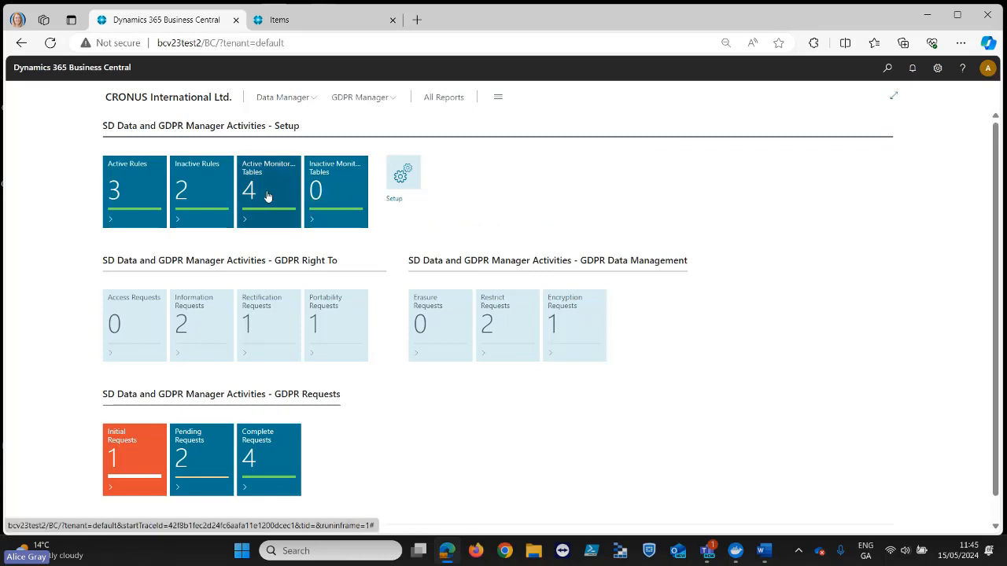
click(957, 17)
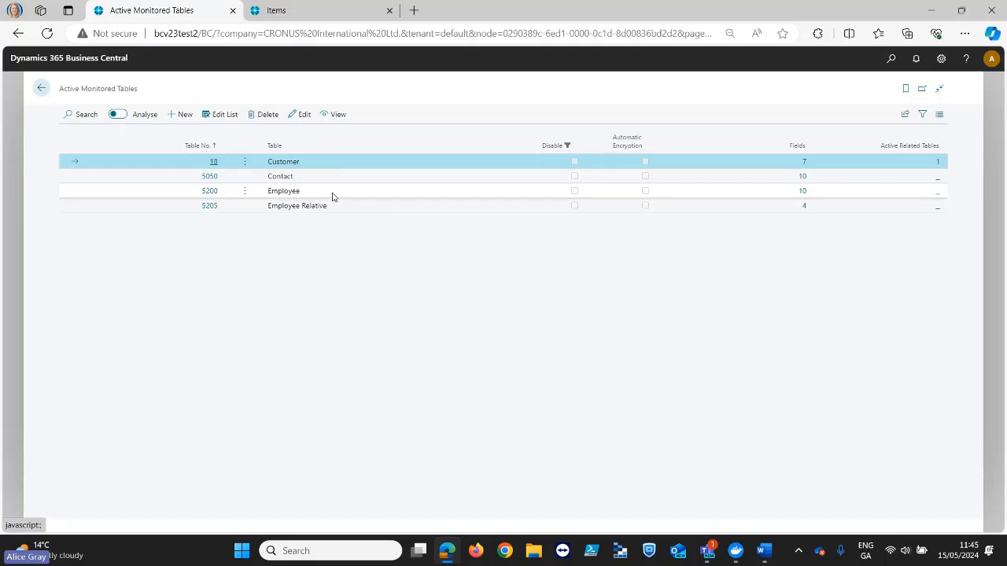
- Open the monitored Customer table and look through the tables available for its Table No
click(213, 163)
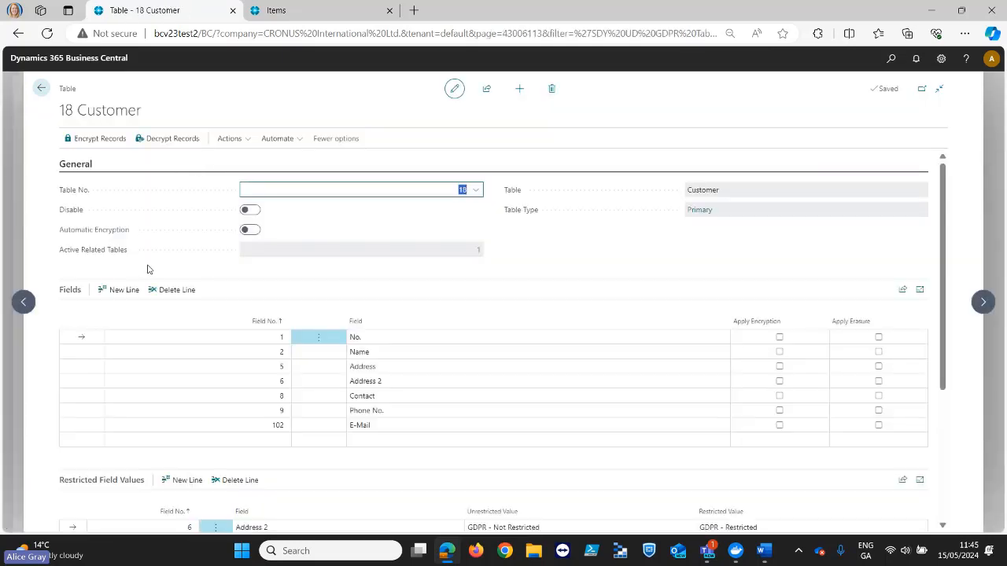
click(476, 192)
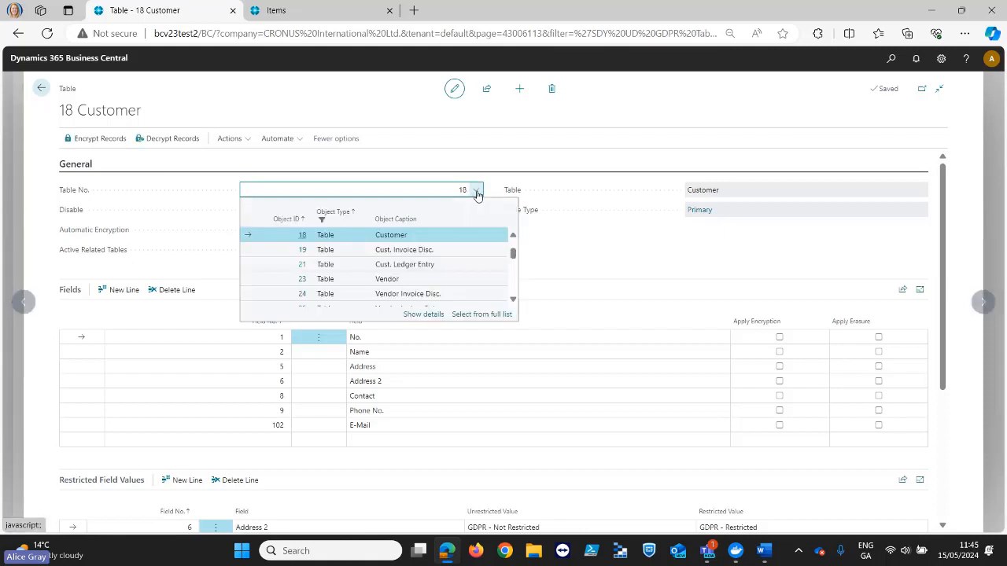
click(517, 183)
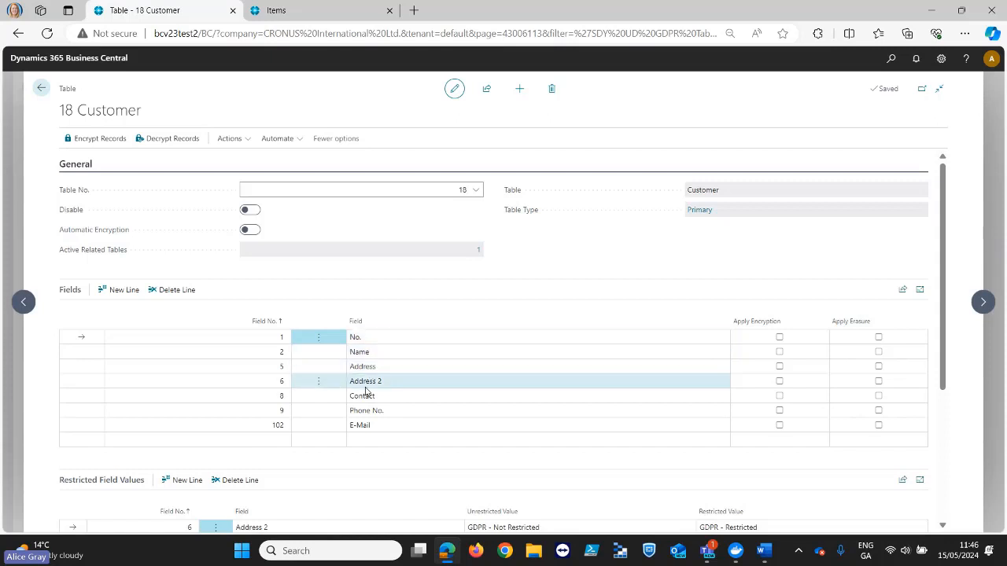
- Look through the fields available for a new line in the Customer table's monitored Fields and cancel the lookup
click(287, 447)
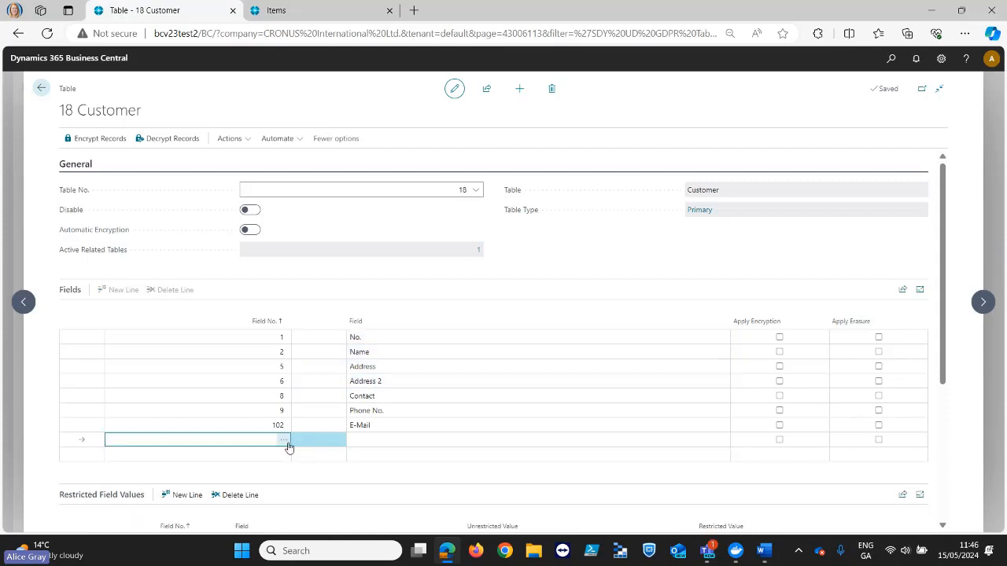
click(286, 443)
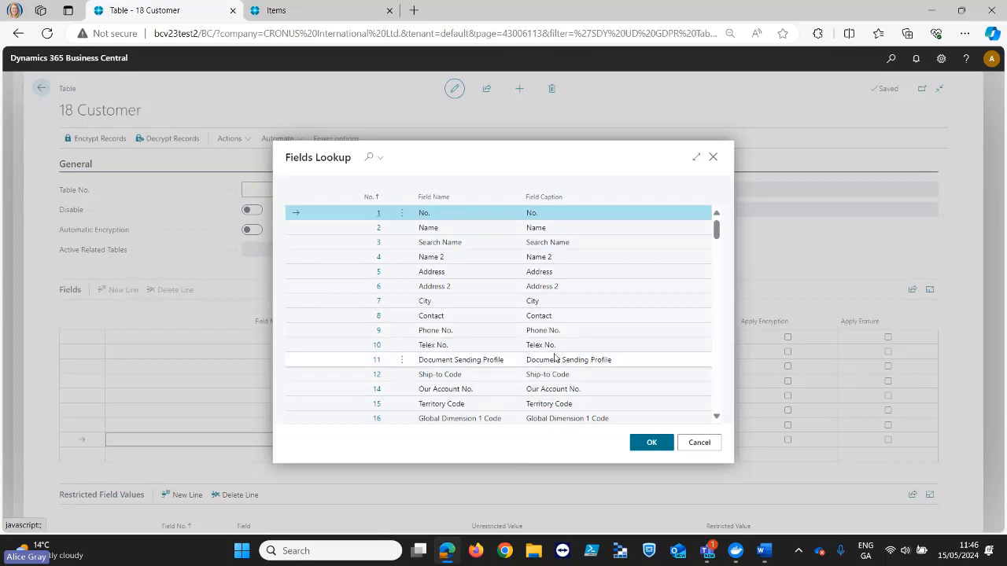
scroll(555, 357, down, 7)
click(698, 442)
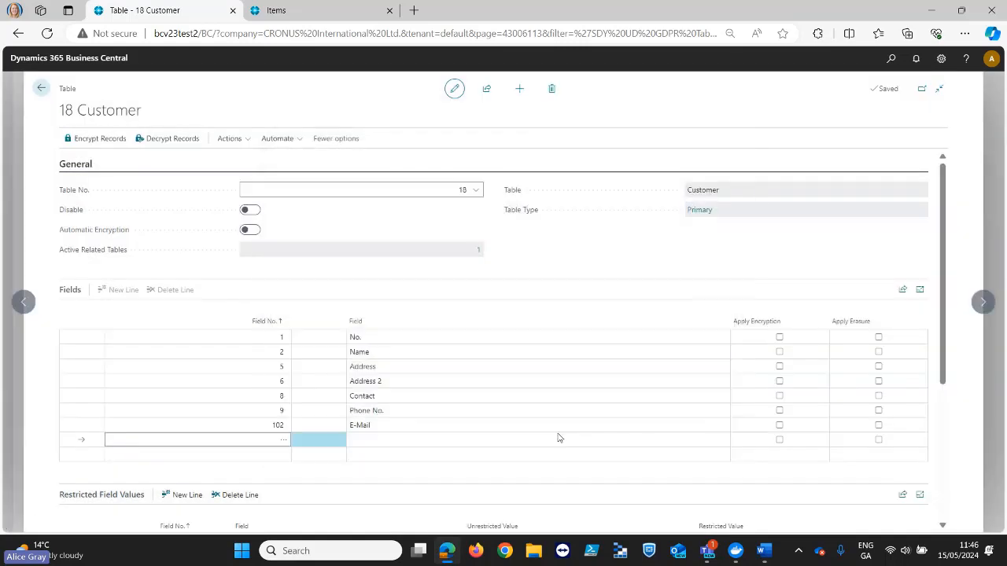
click(270, 426)
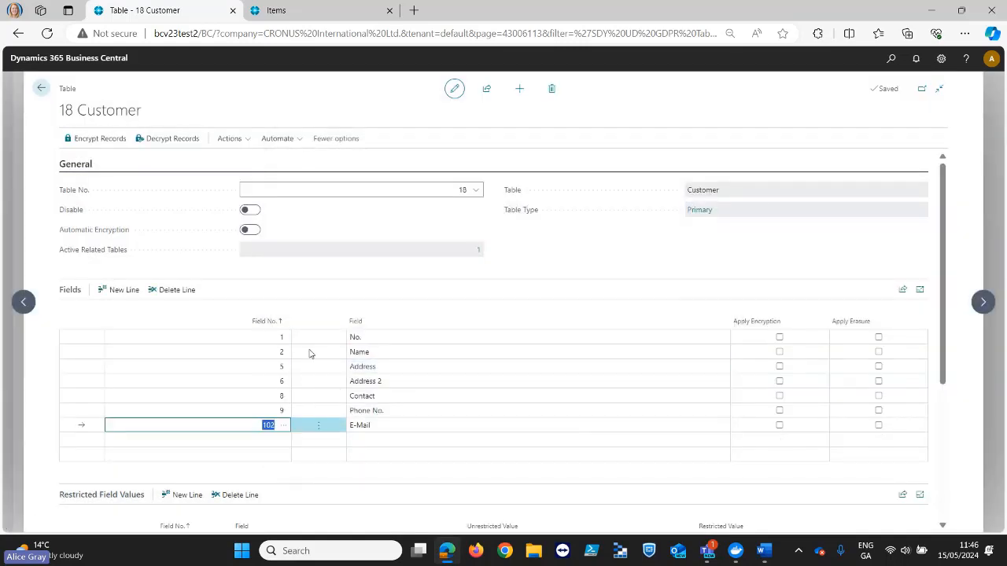
- Examine the Customer table's restricted field values, checking the unrestricted and restricted values set for Address 2
scroll(470, 422, down, 1)
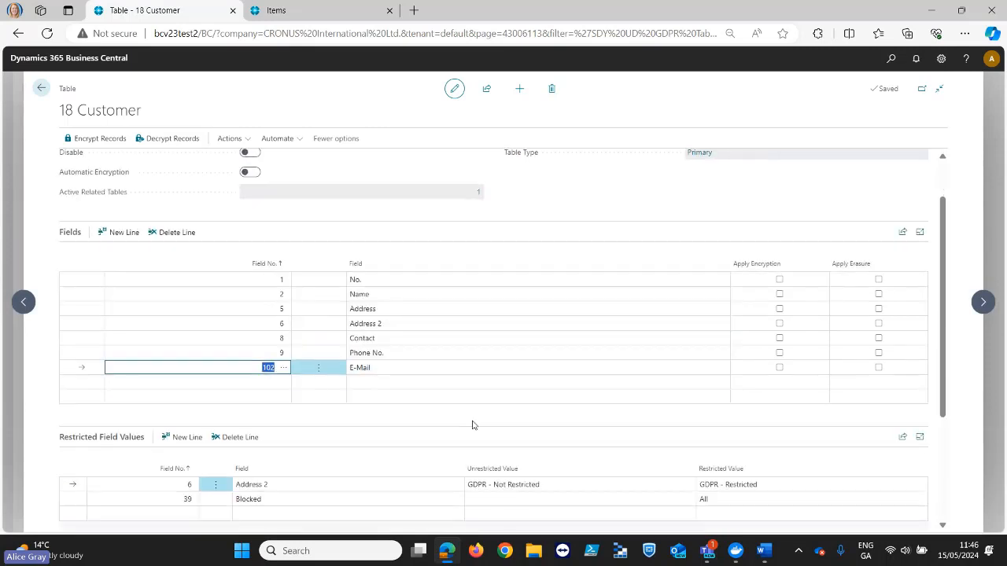
scroll(472, 426, down, 1)
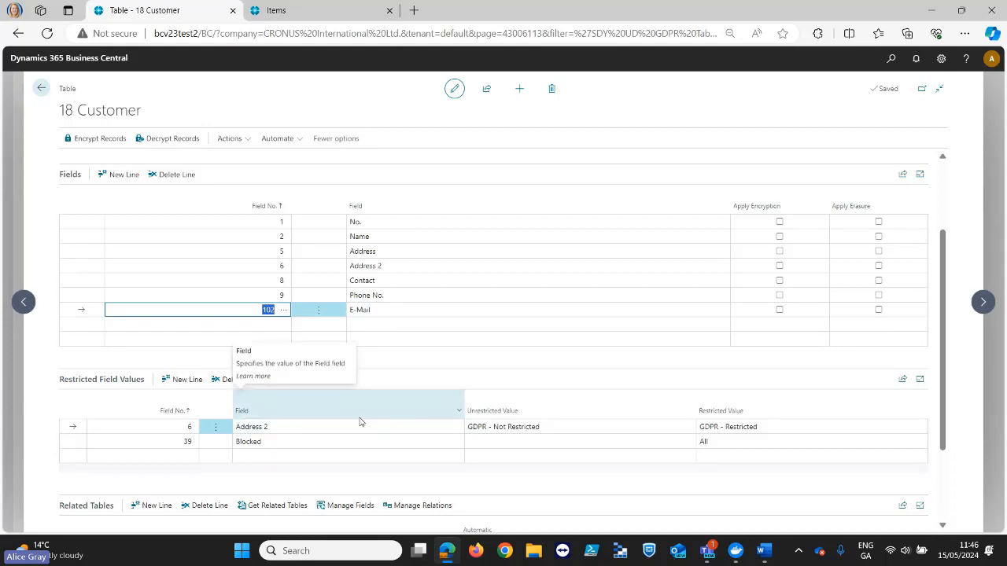
click(290, 429)
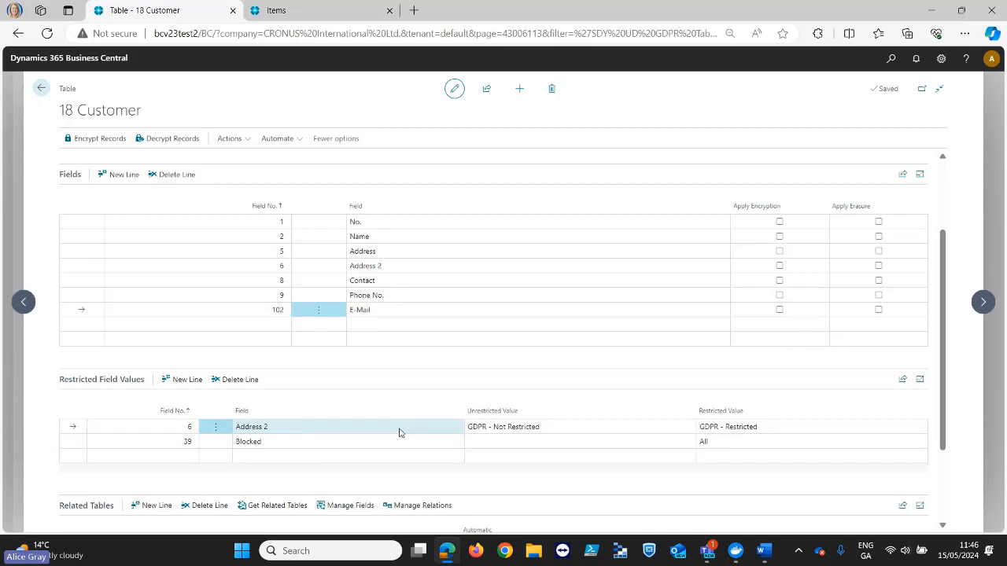
click(211, 429)
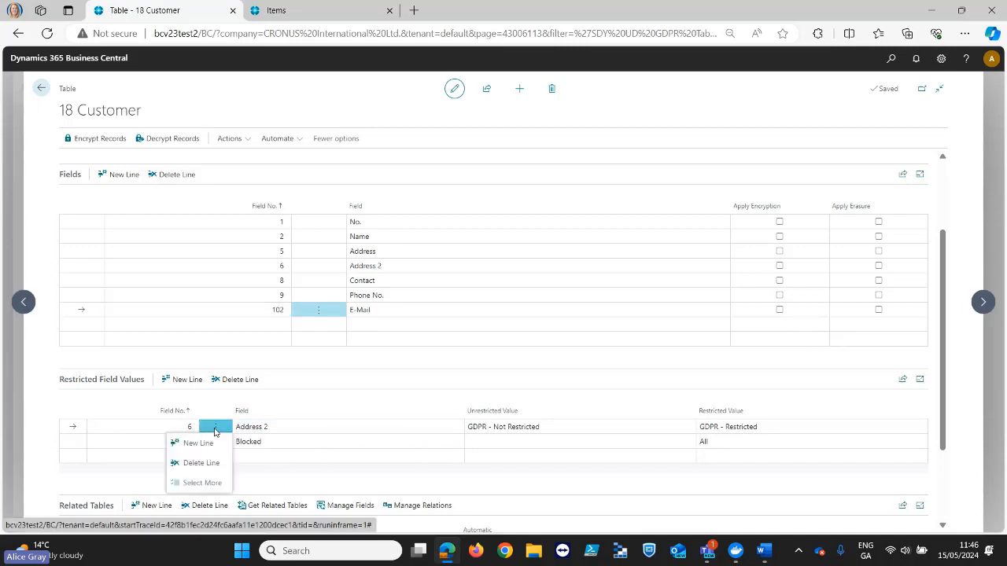
click(174, 427)
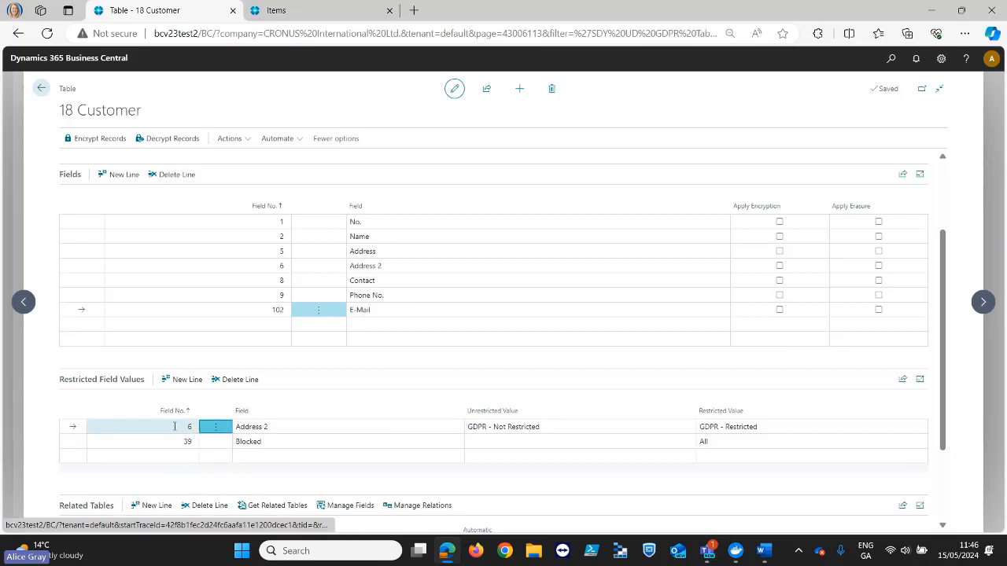
click(179, 426)
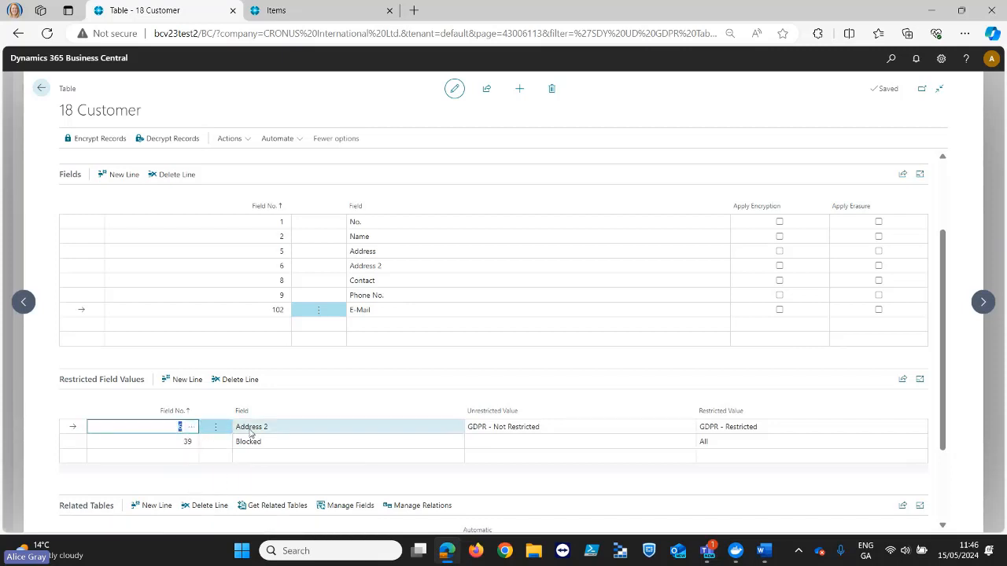
click(388, 431)
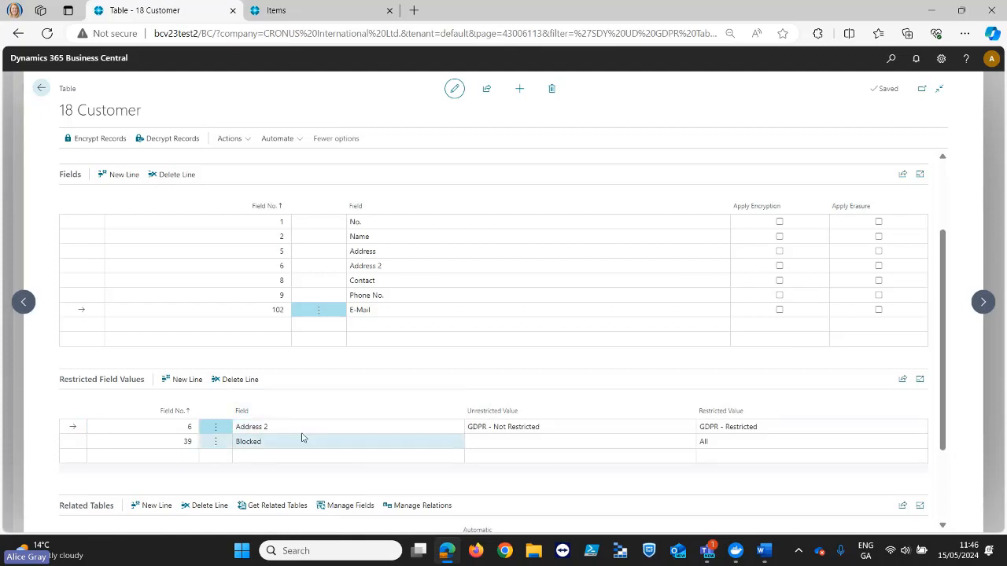
click(541, 429)
click(548, 427)
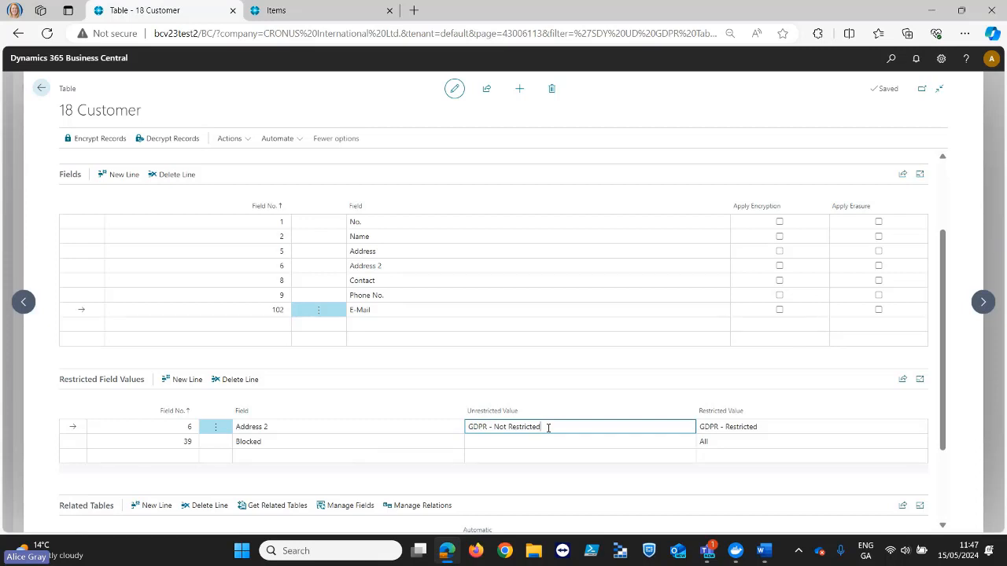
key(Tab)
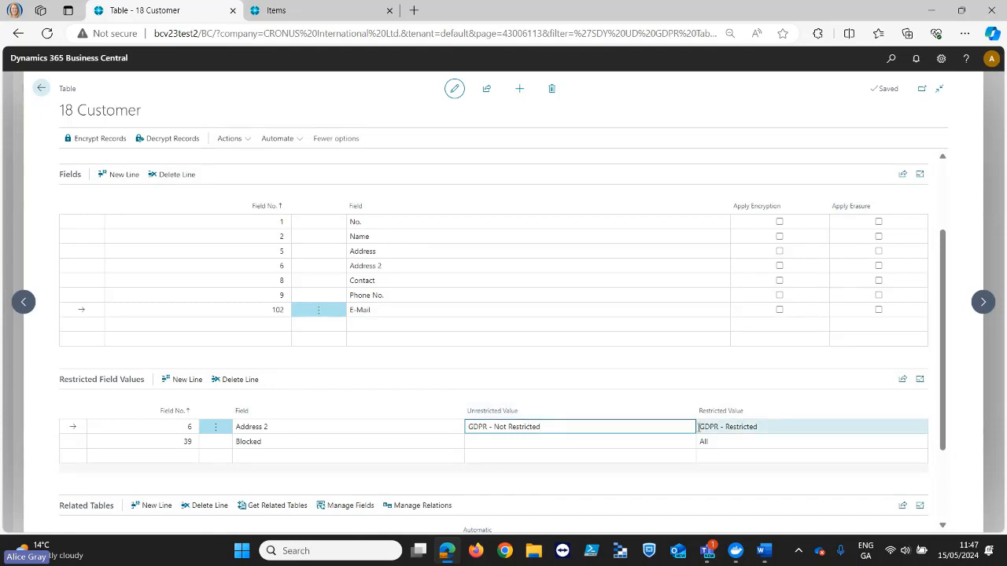
click(724, 428)
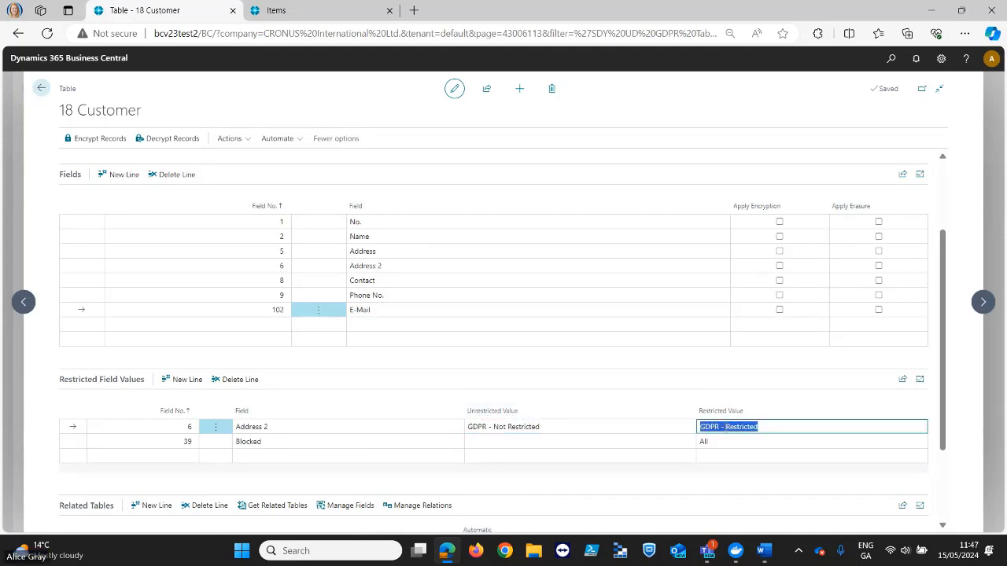
click(762, 426)
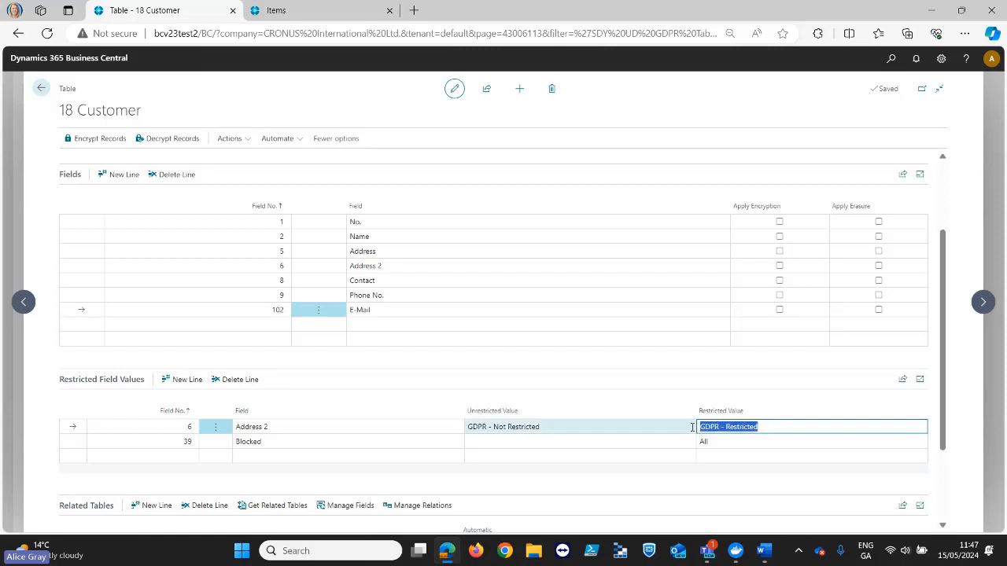
click(664, 426)
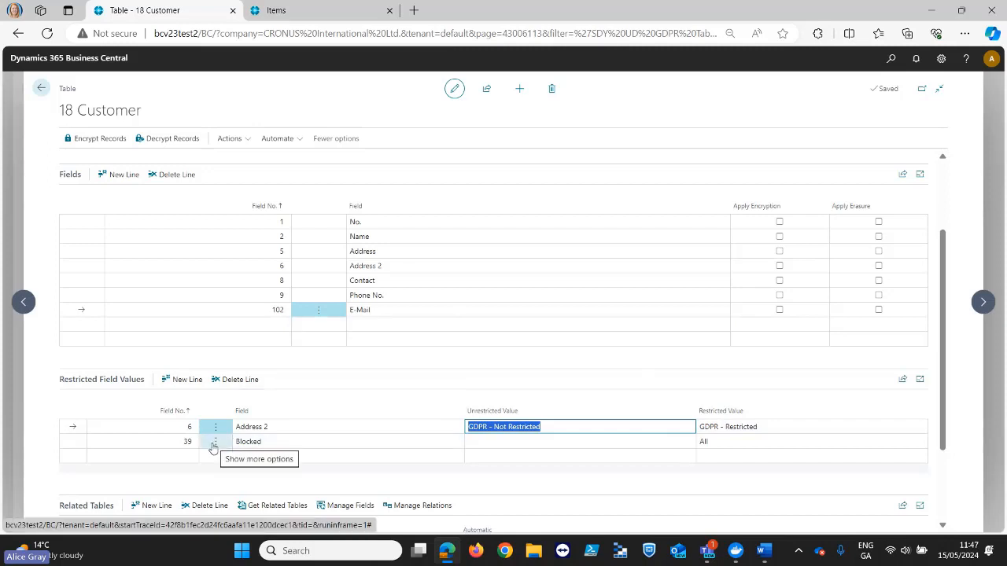
- Find Sales Header among the Customer table's related tables and open its monitored fields
scroll(336, 447, down, 5)
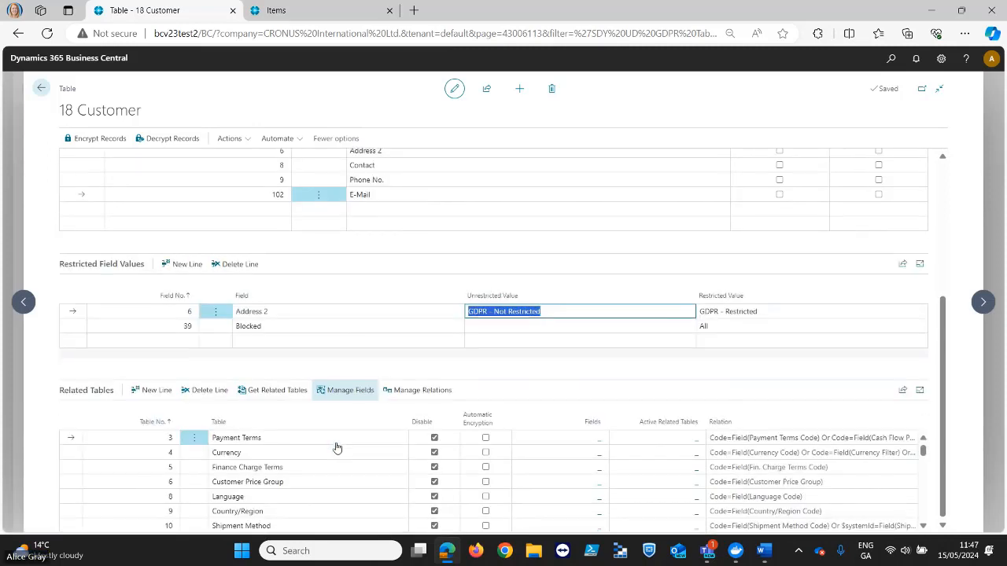
scroll(339, 445, down, 1)
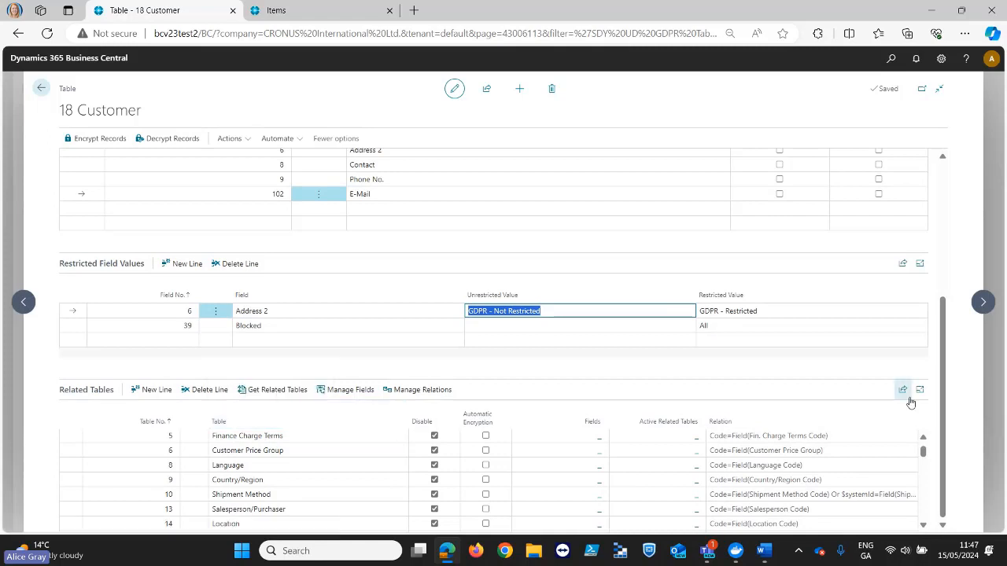
drag(947, 385, 947, 403)
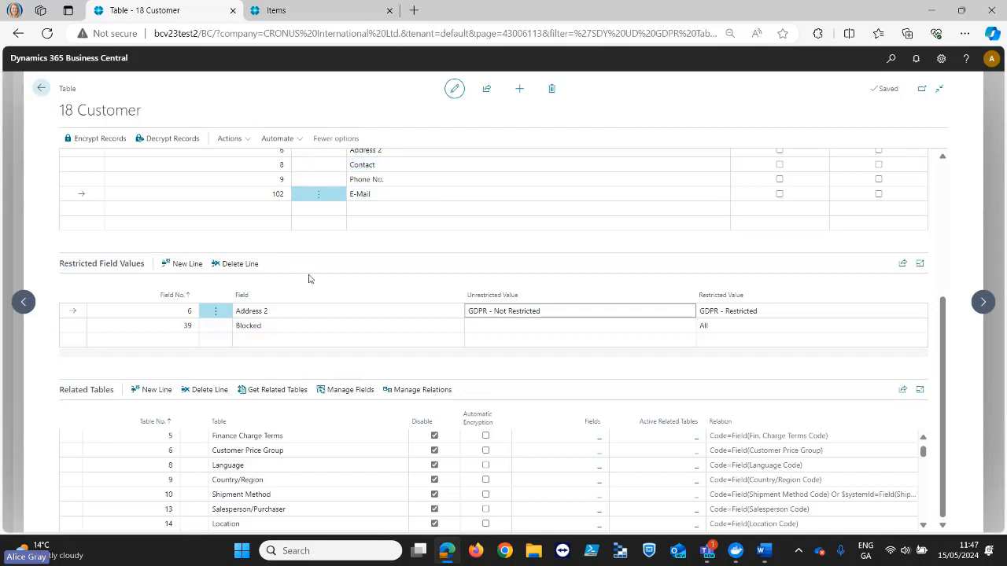
scroll(337, 469, down, 2)
scroll(761, 487, down, 5)
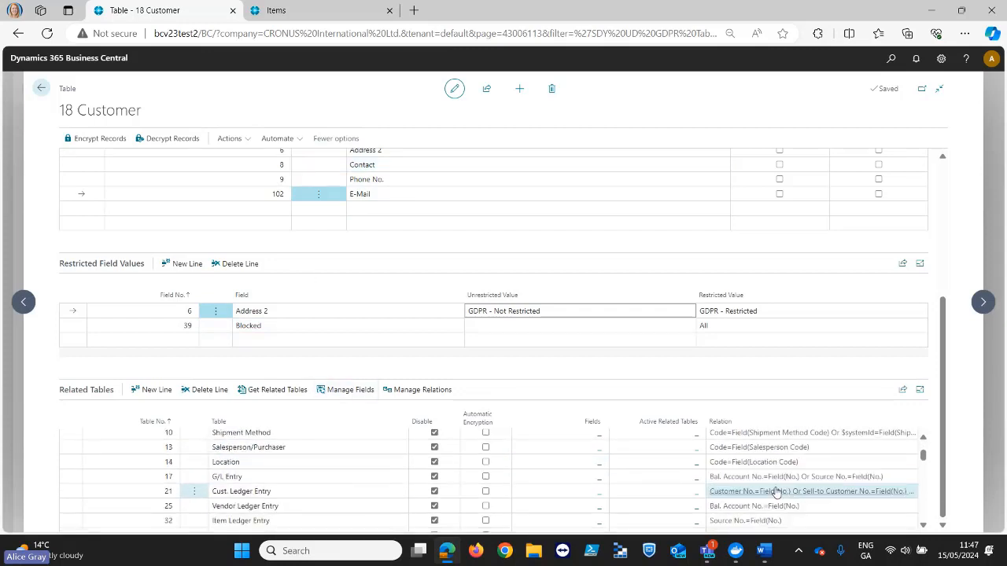
scroll(761, 487, up, 1)
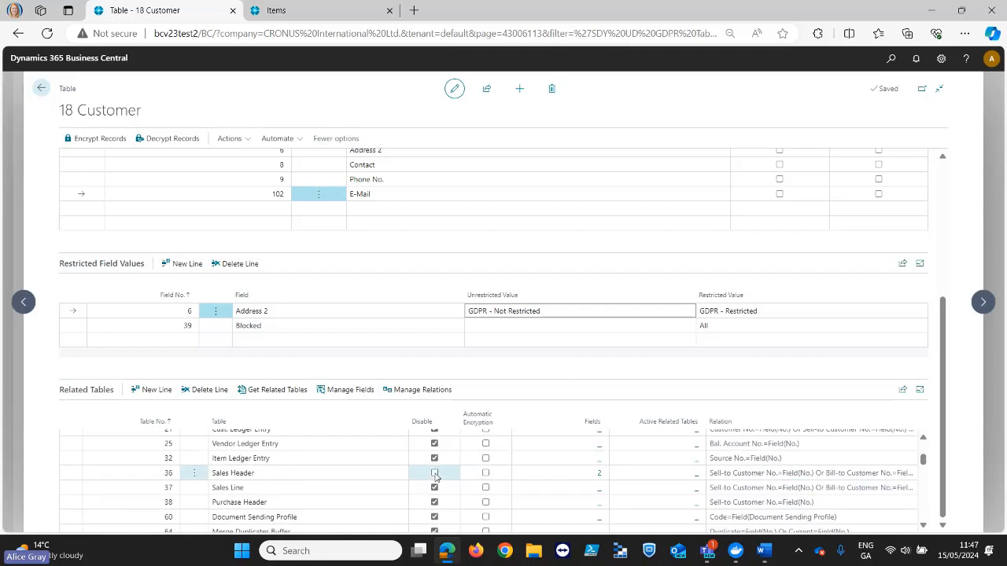
click(320, 476)
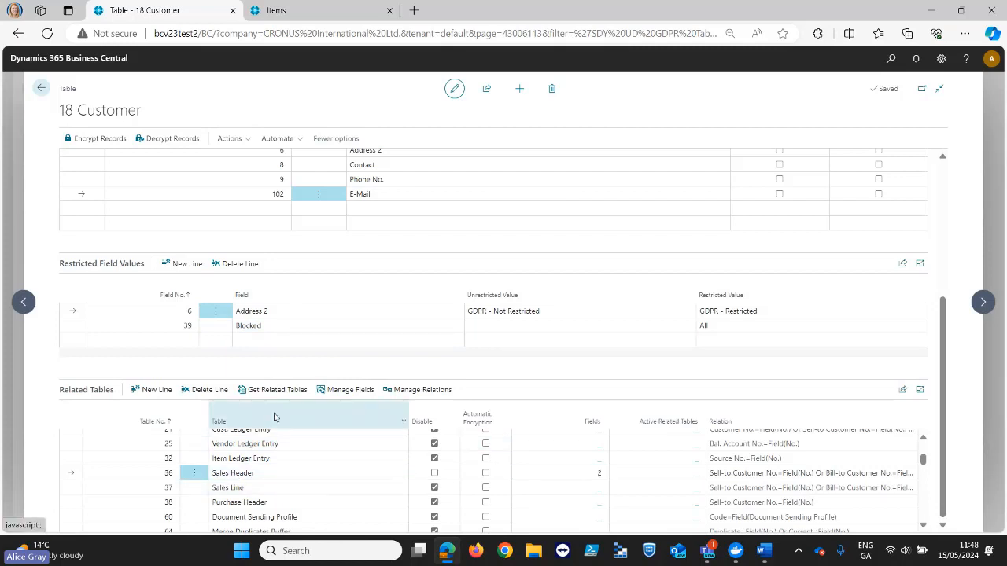
click(348, 391)
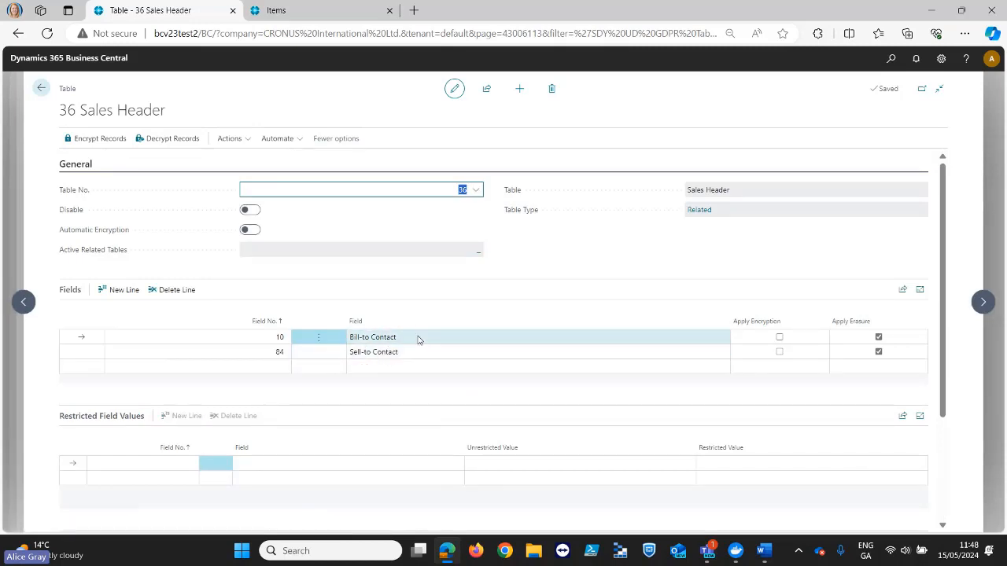
- Return to the SD Data and GDPR Manager home page and open the Information Requests list
click(41, 89)
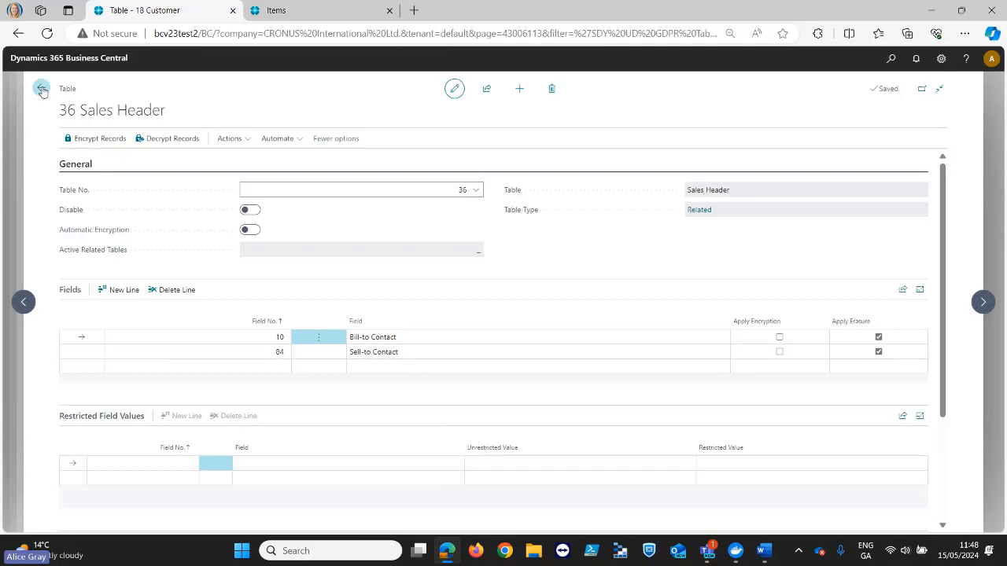
click(42, 89)
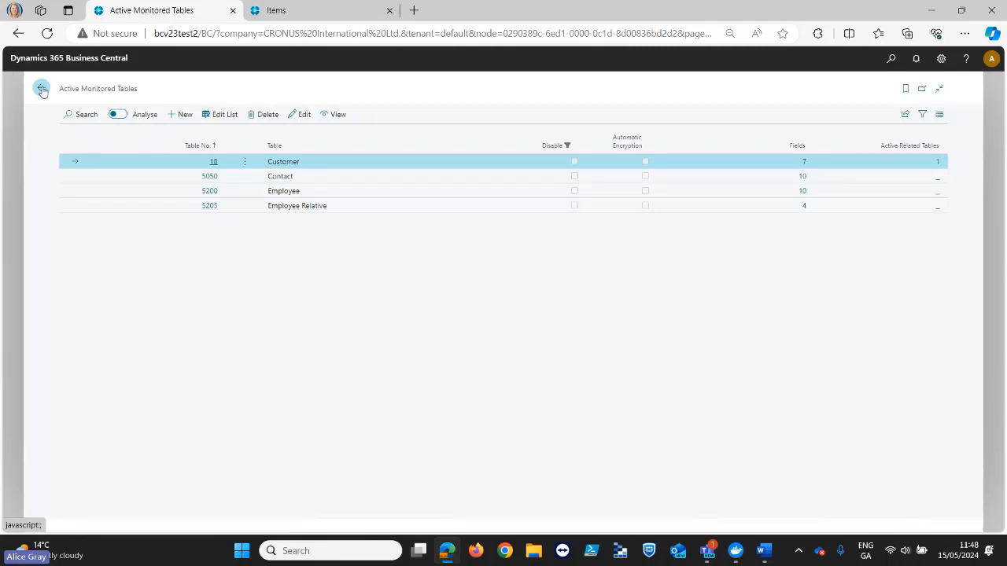
click(42, 89)
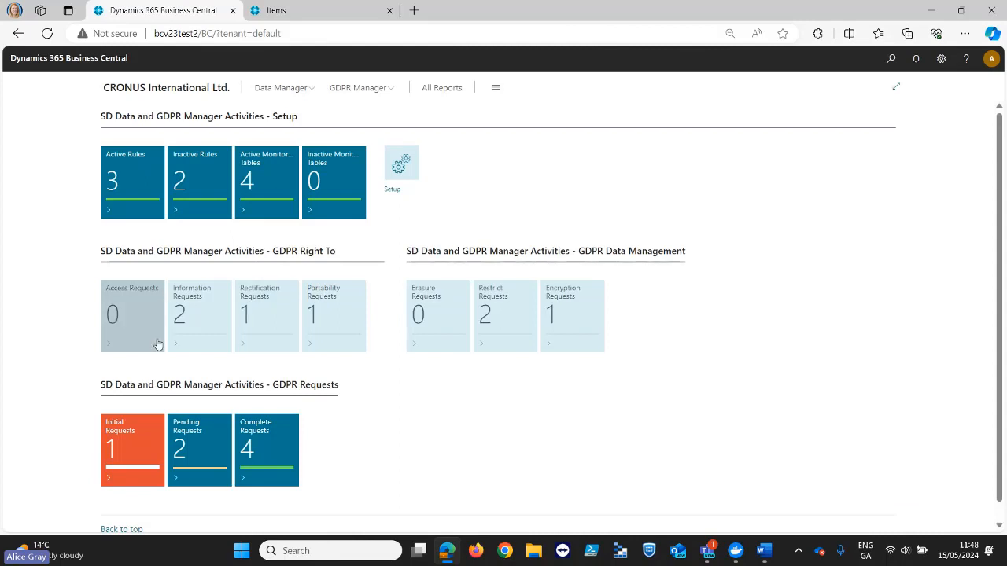
click(190, 322)
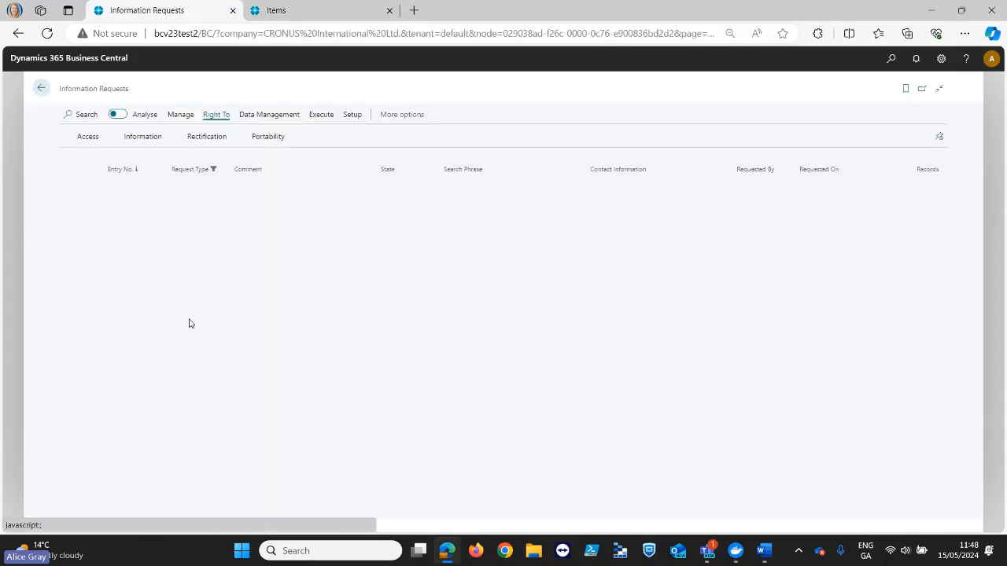
- Start a new Right To Information request with the comment "Right to Information"
click(147, 139)
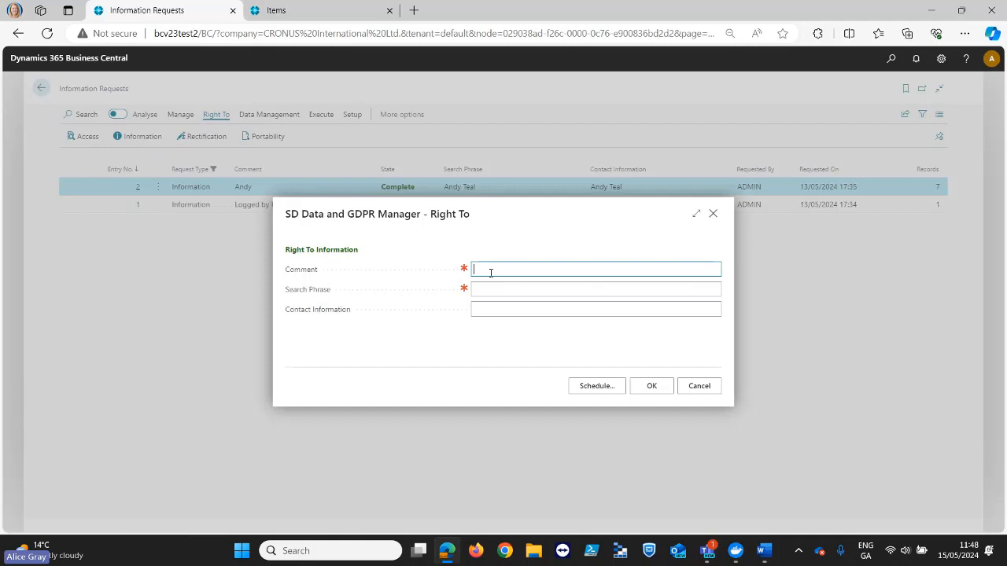
text(Right to Information)
click(503, 285)
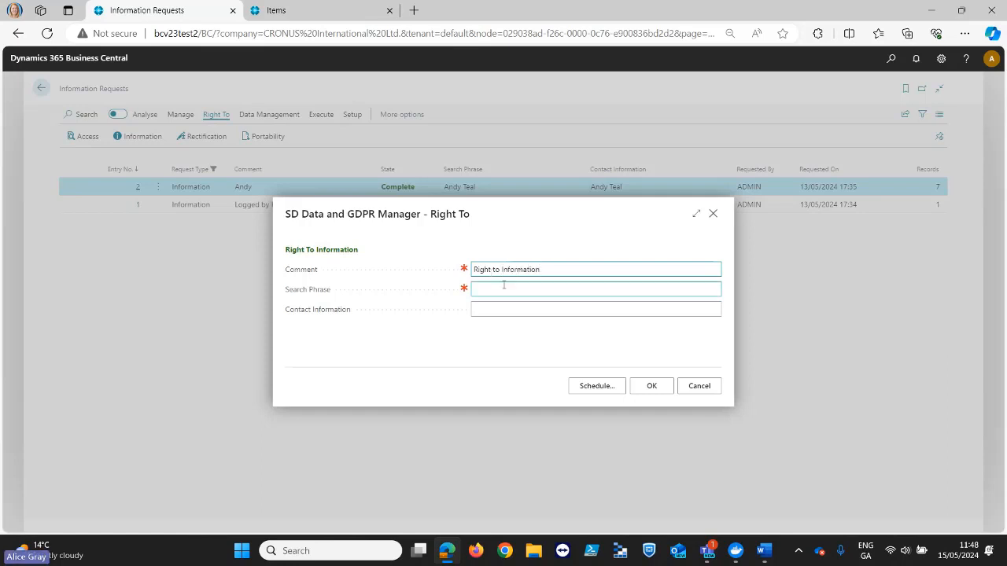
- Enter the contact's name as search phrase, fill Contact Information with that name plus "requested this", and create the request
click(493, 291)
text(And)
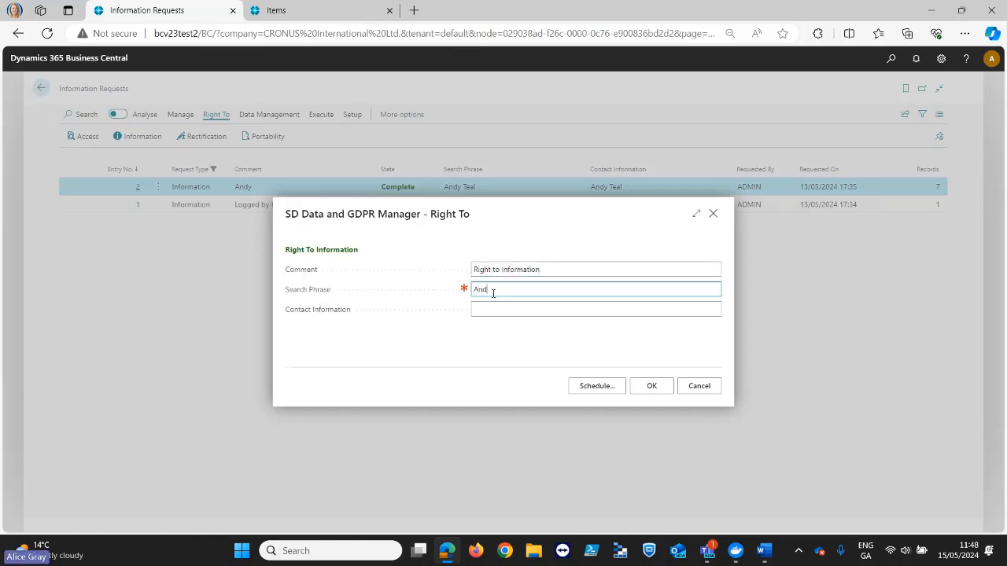
text(y Teal)
click(492, 311)
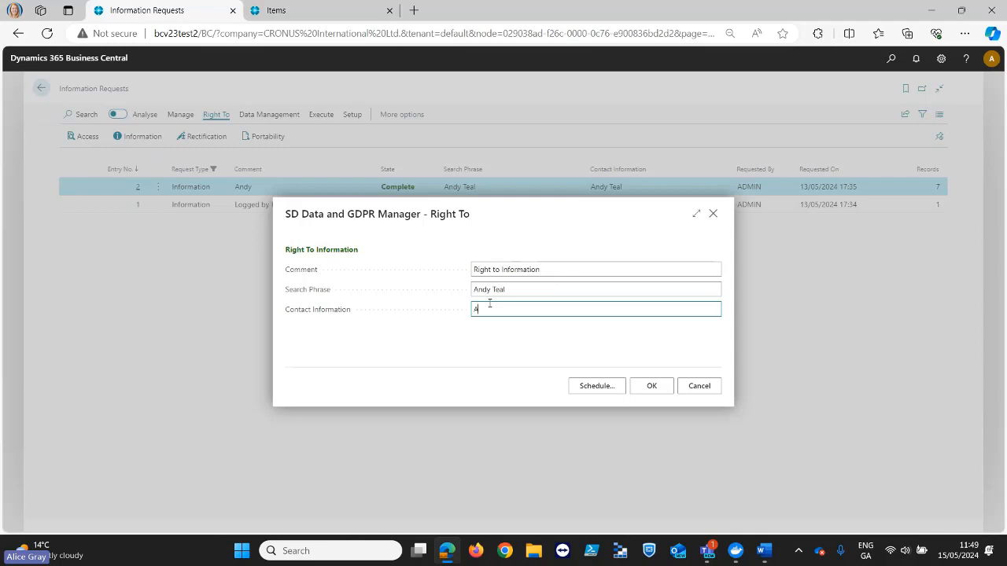
text(ndy Teal requested)
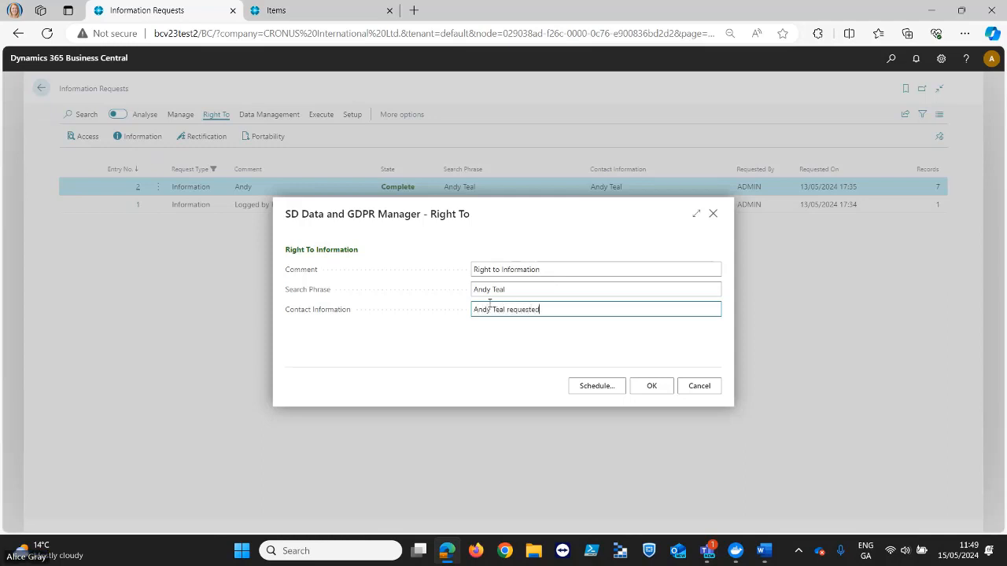
text( this)
click(651, 386)
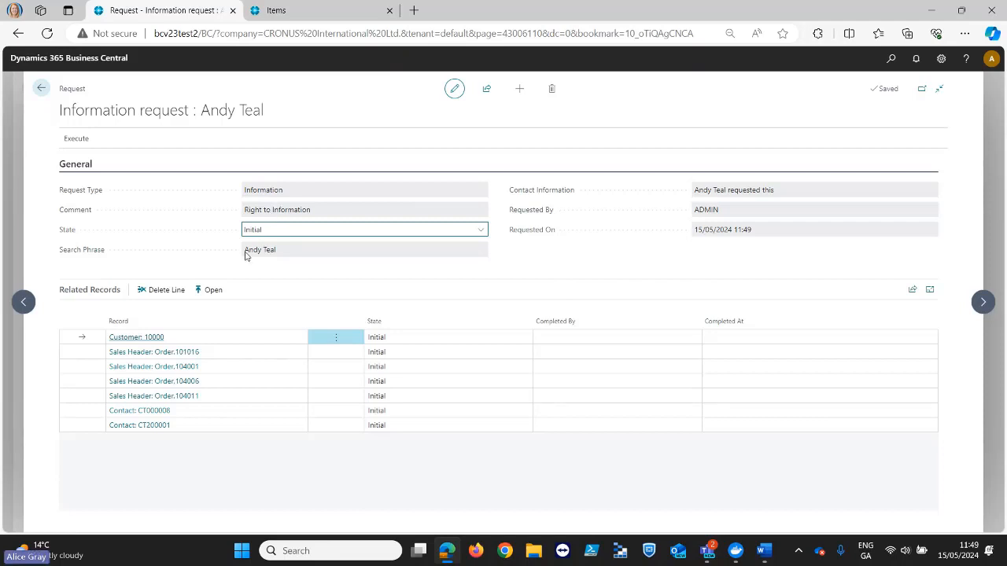
- View the related customer's card from the information request, including its contact name, and return to the request
drag(246, 255, 288, 254)
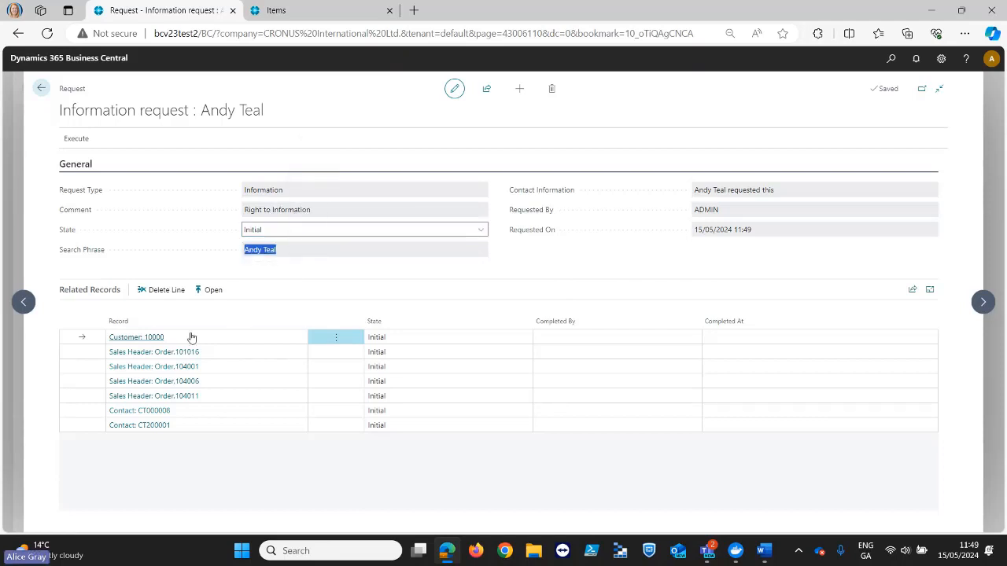
click(210, 292)
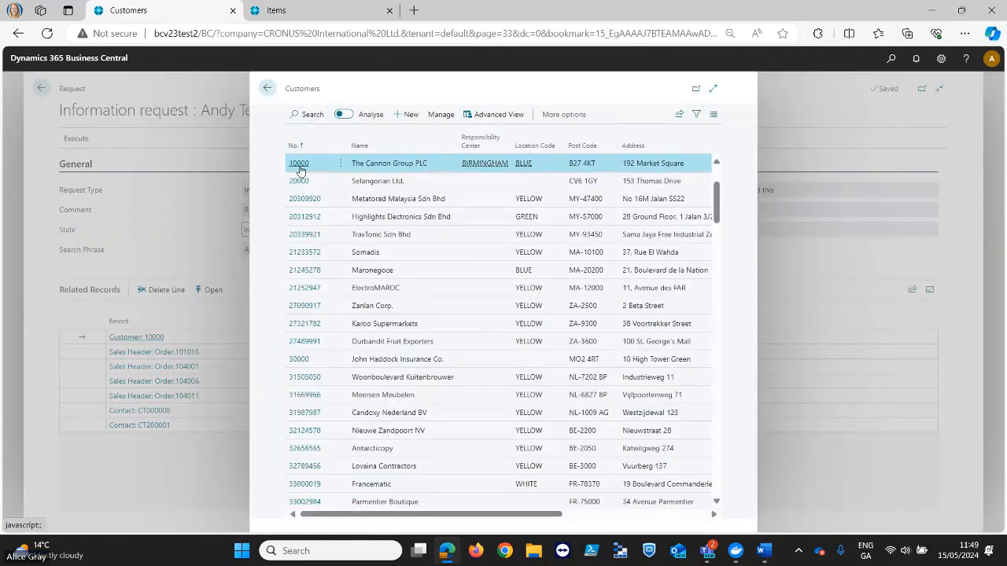
click(298, 165)
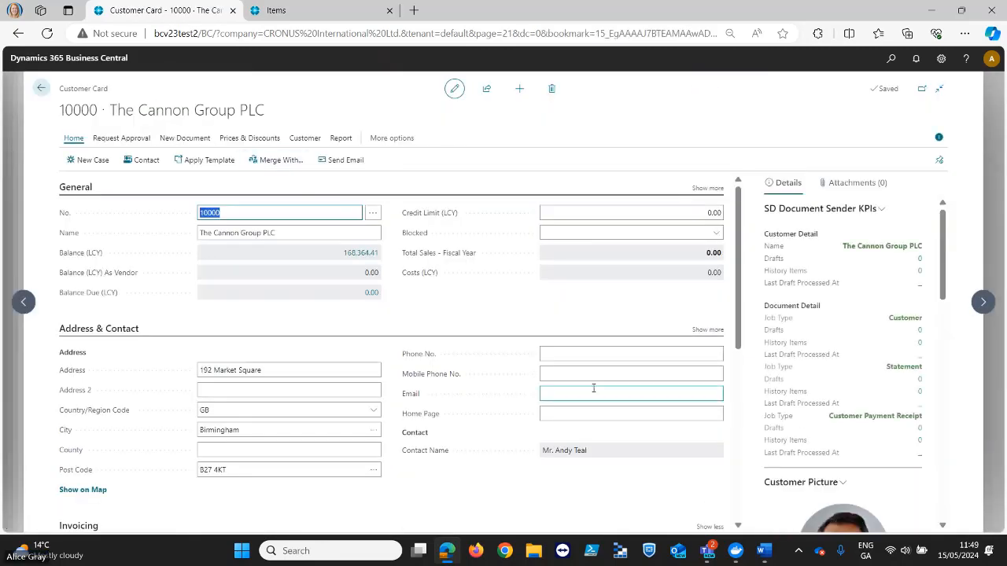
click(40, 88)
click(268, 88)
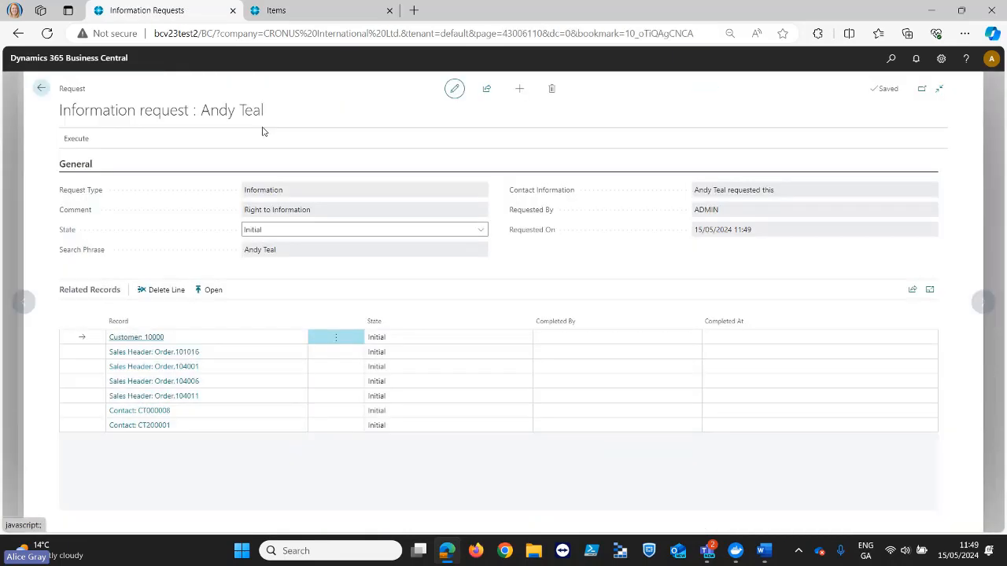
- Open the first related sales order, expand its General details to check the Contact field, and return to the request
click(201, 353)
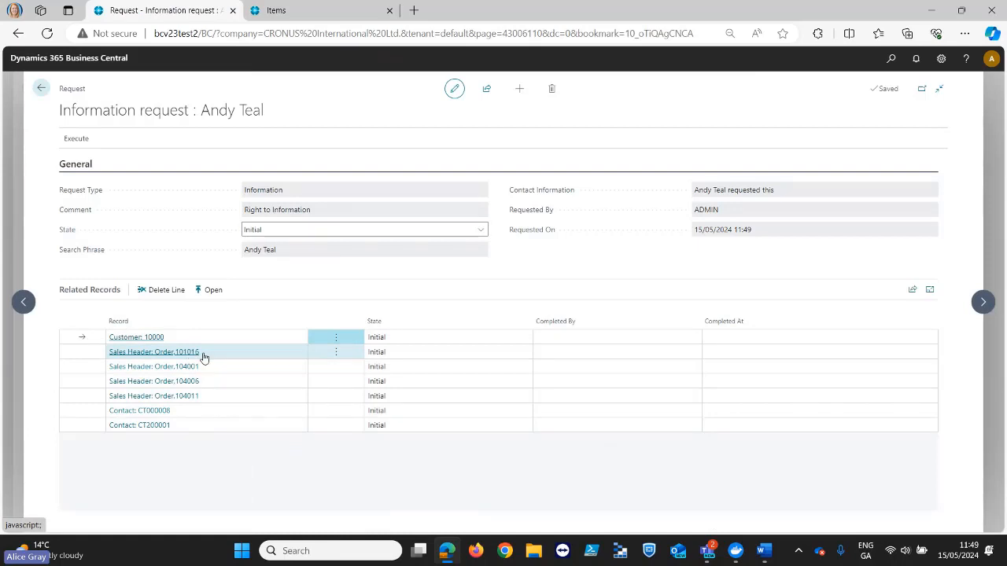
click(212, 291)
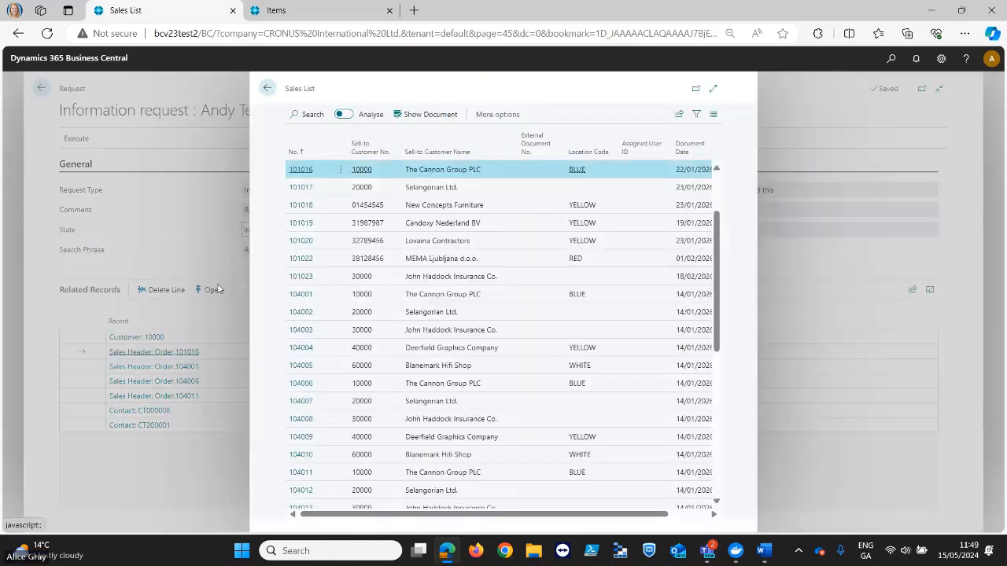
click(295, 169)
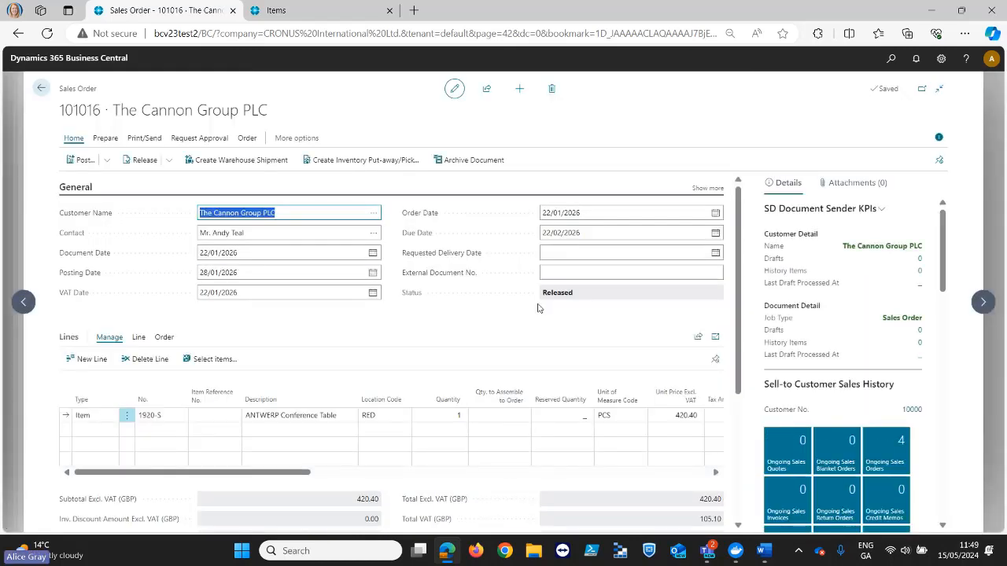
click(706, 187)
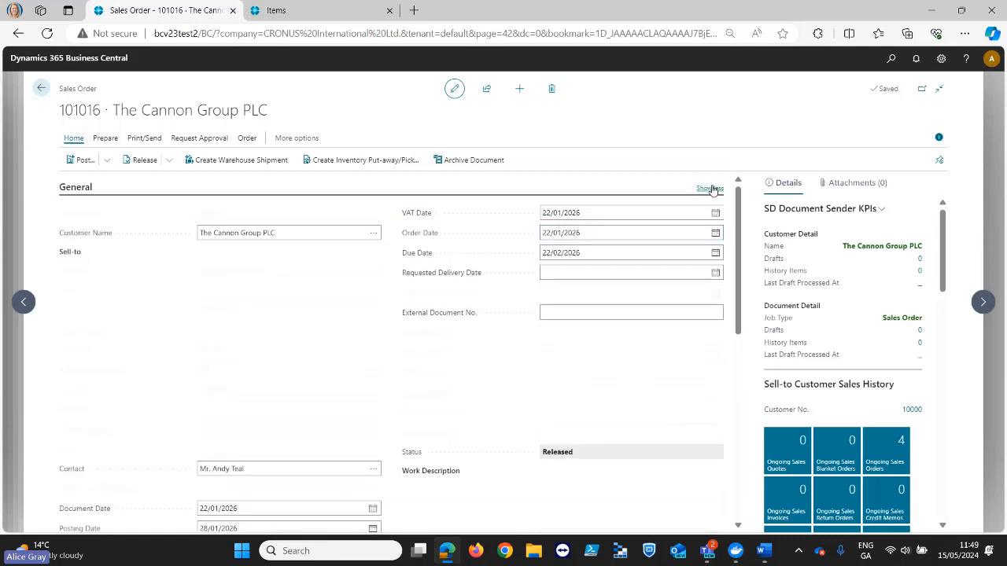
click(243, 468)
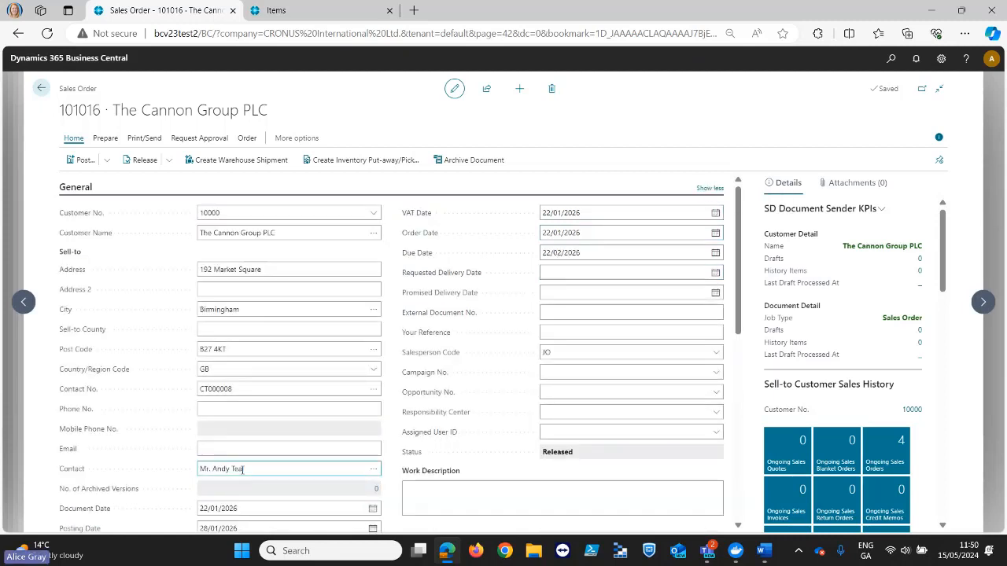
triple_click(247, 471)
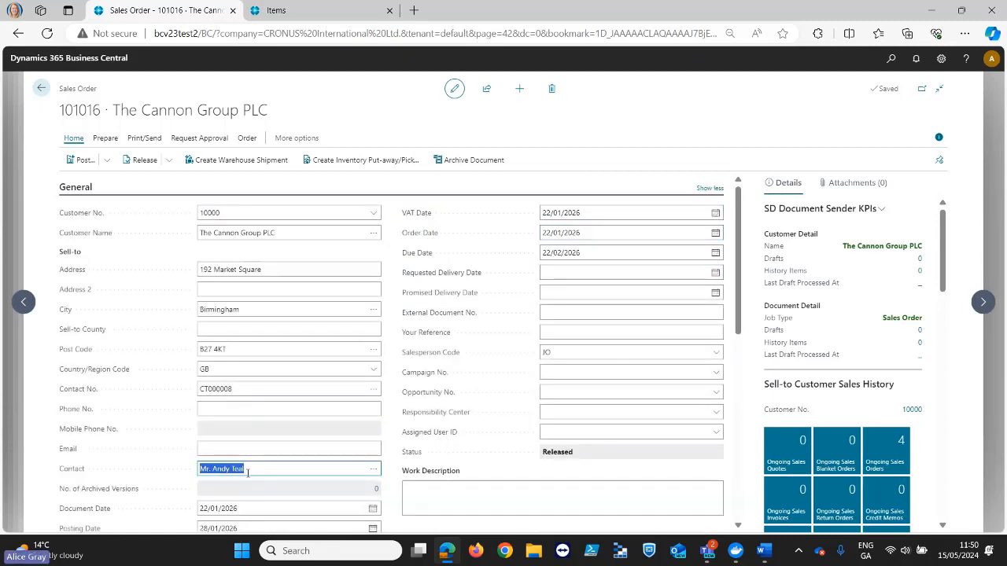
click(42, 89)
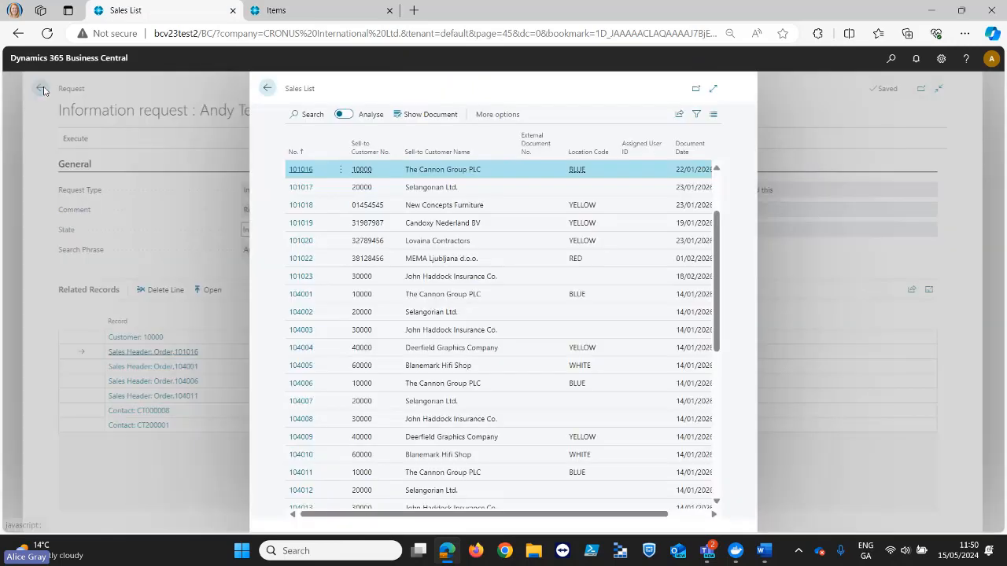
click(267, 88)
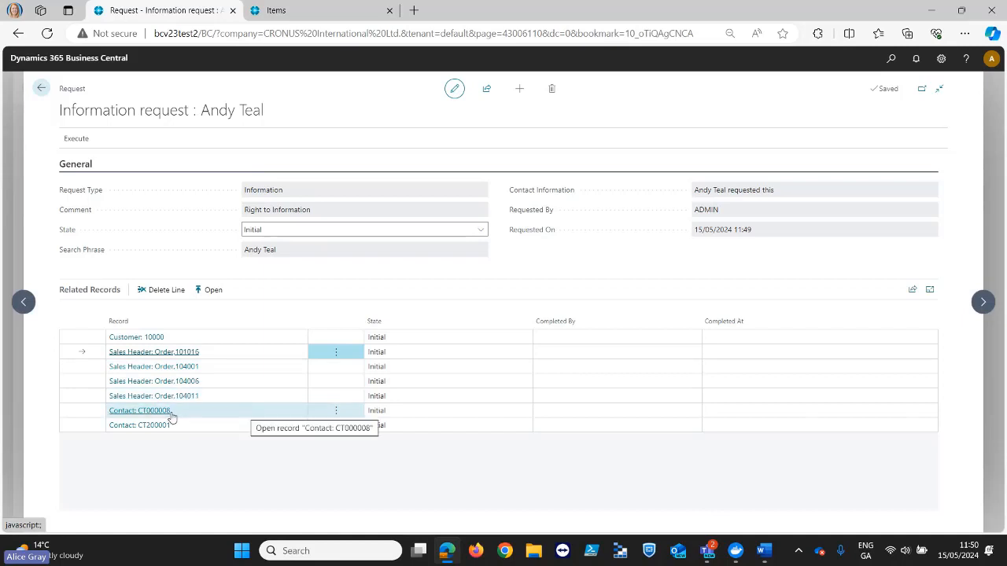
- View the first related contact record in the Contacts list and return to the information request
click(236, 411)
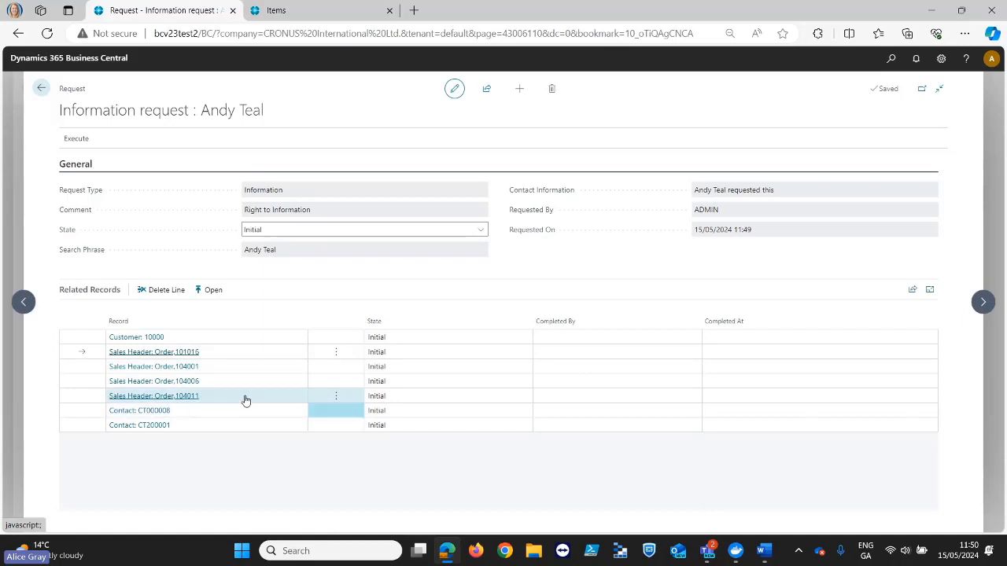
click(211, 290)
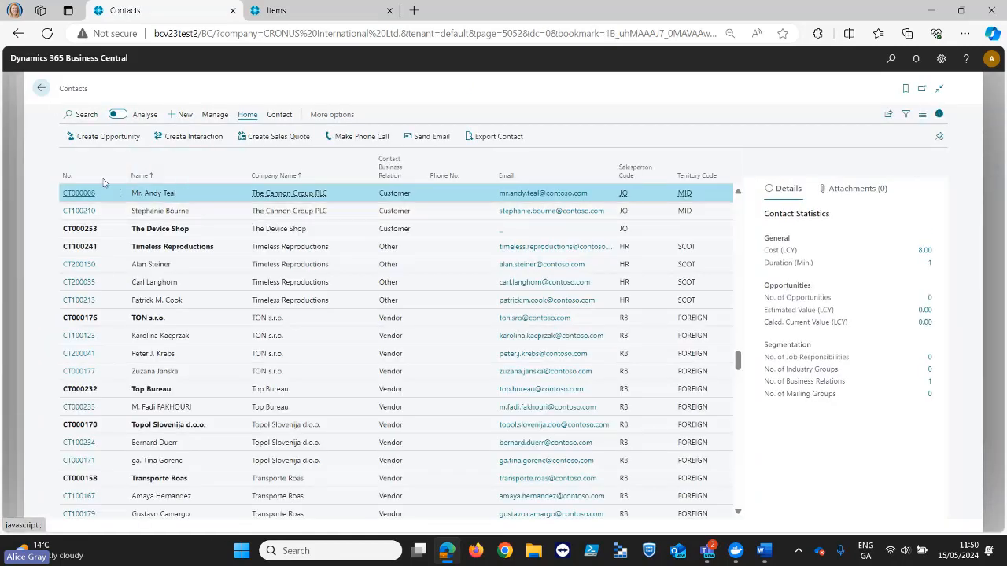
click(42, 88)
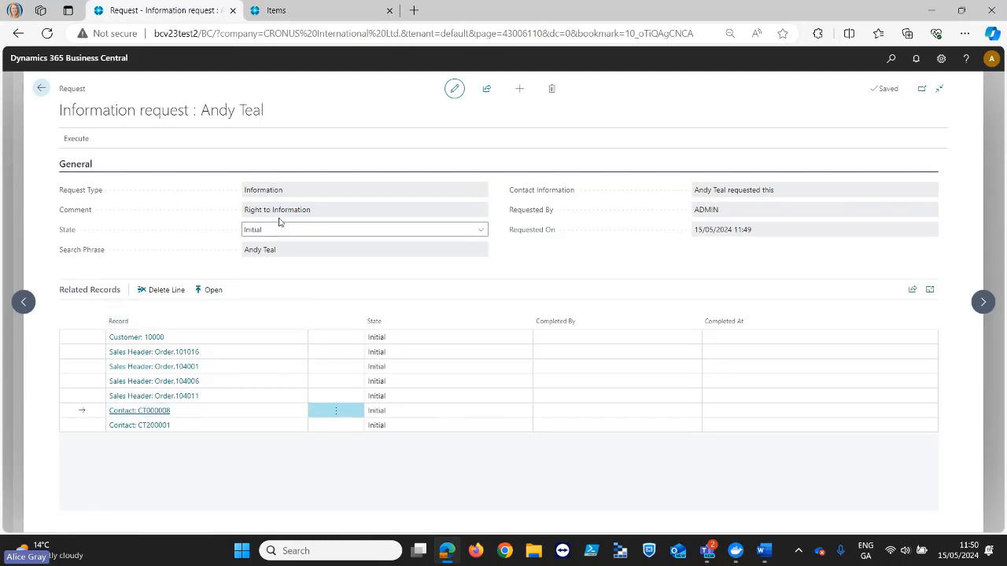
- Keep the request's Execute actions pinned open and generate the Information Report for printing through the browser
click(83, 145)
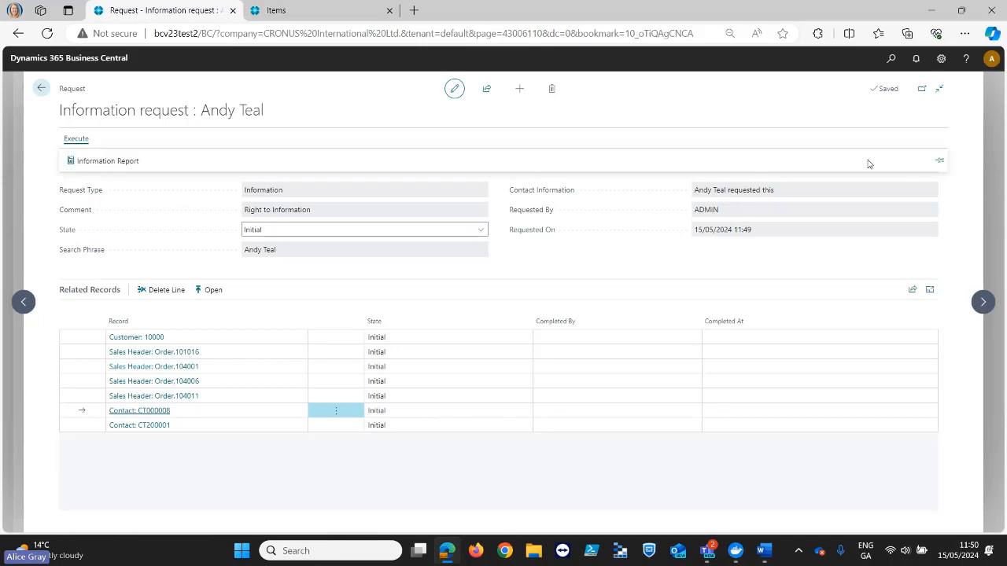
click(939, 160)
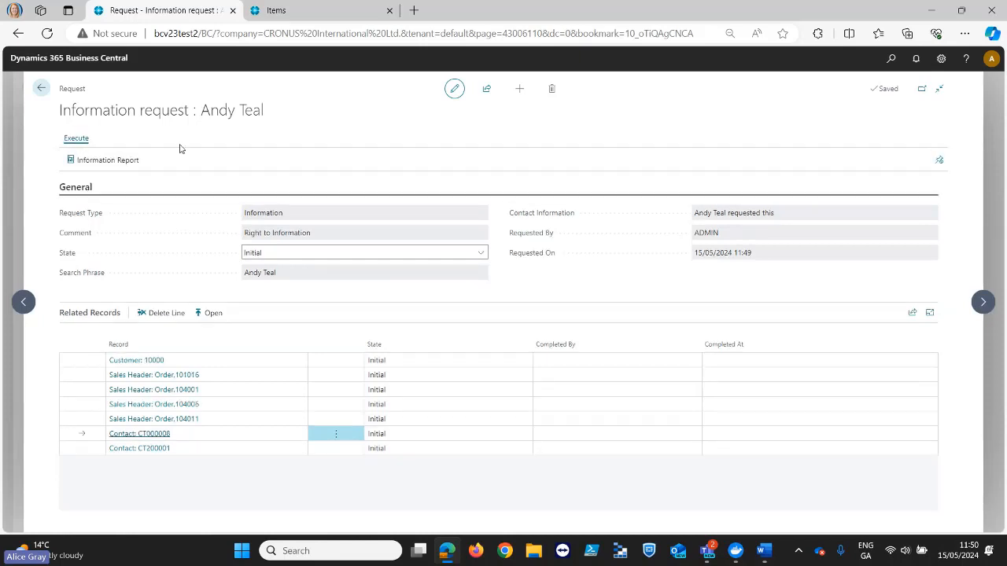
click(116, 161)
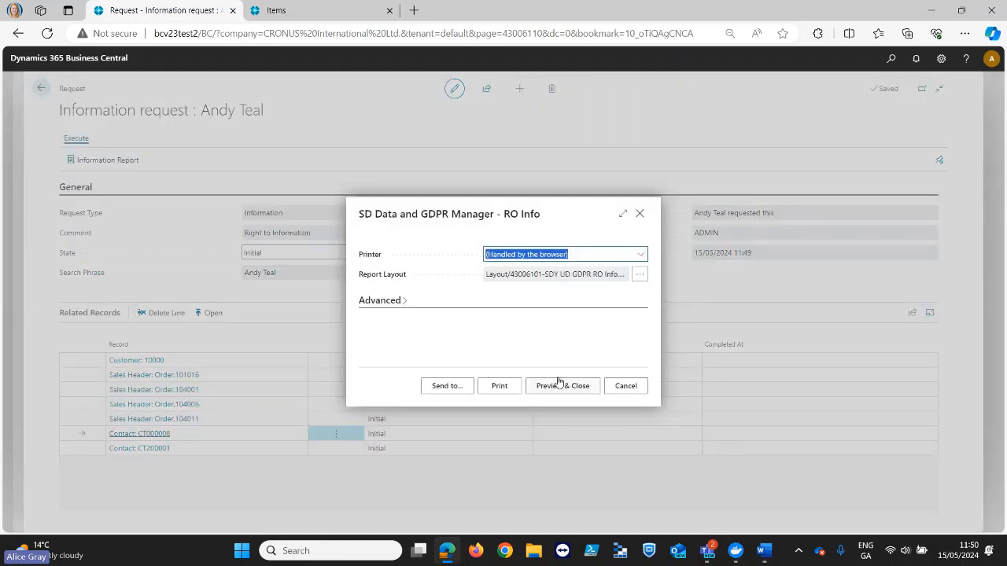
click(508, 388)
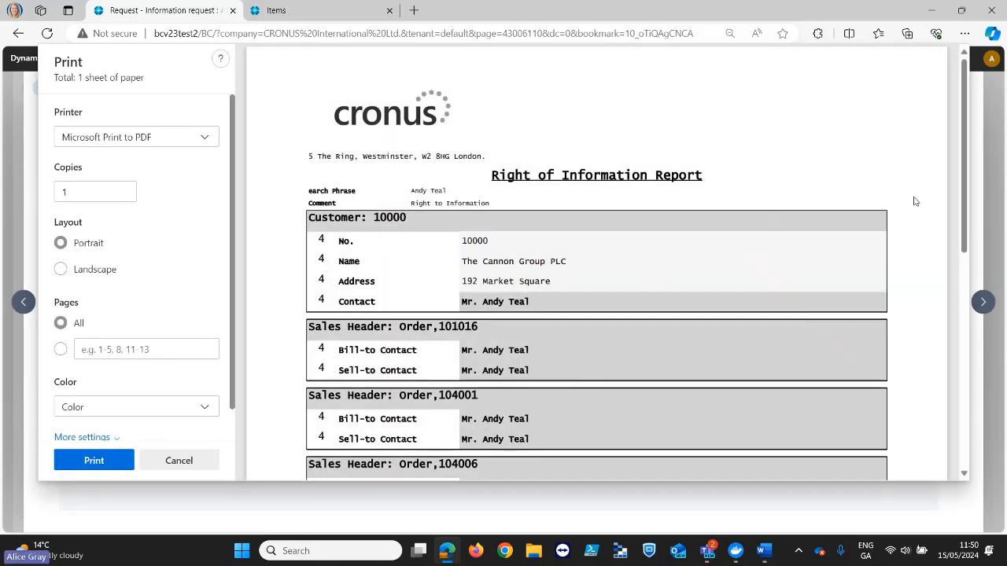
- Examine the customer, sales header and contact sections of the Right of Information Report and close the print preview without printing
drag(965, 164, 960, 205)
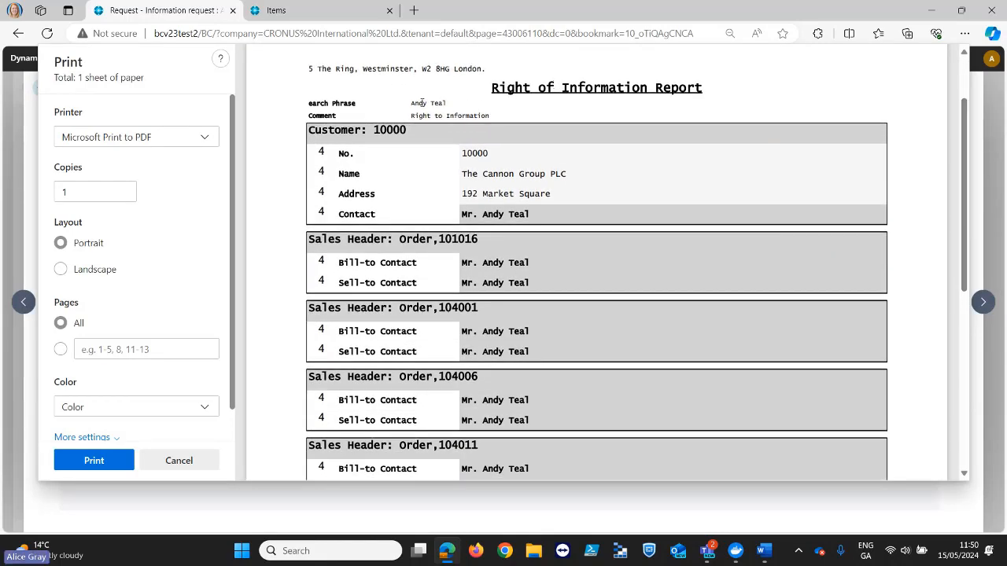
scroll(725, 277, down, 5)
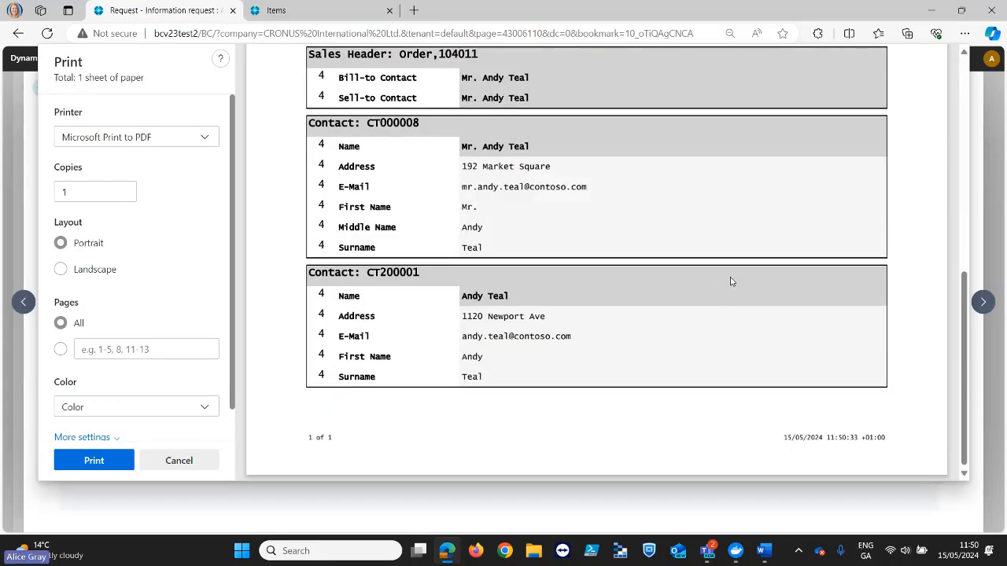
scroll(730, 281, up, 4)
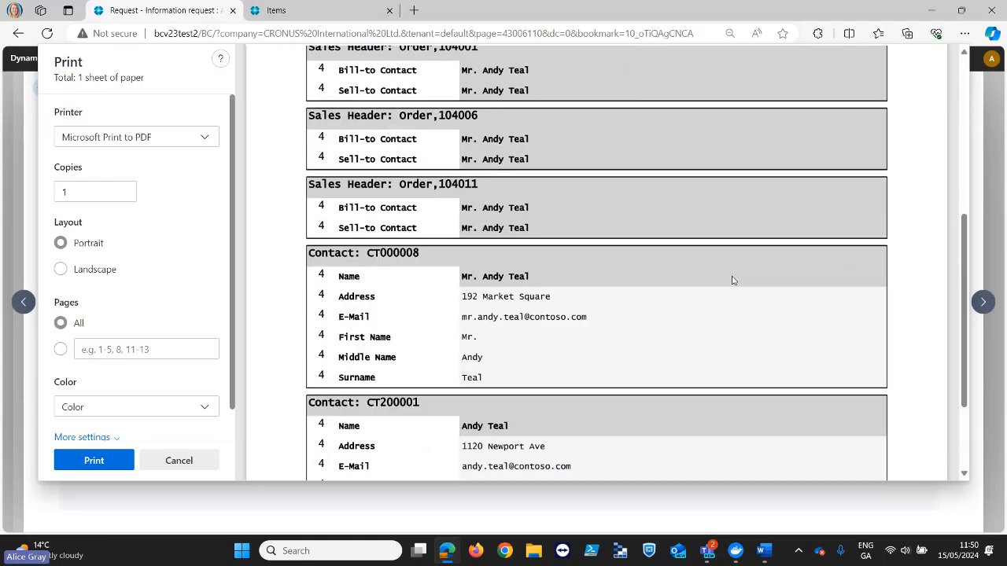
scroll(731, 281, up, 3)
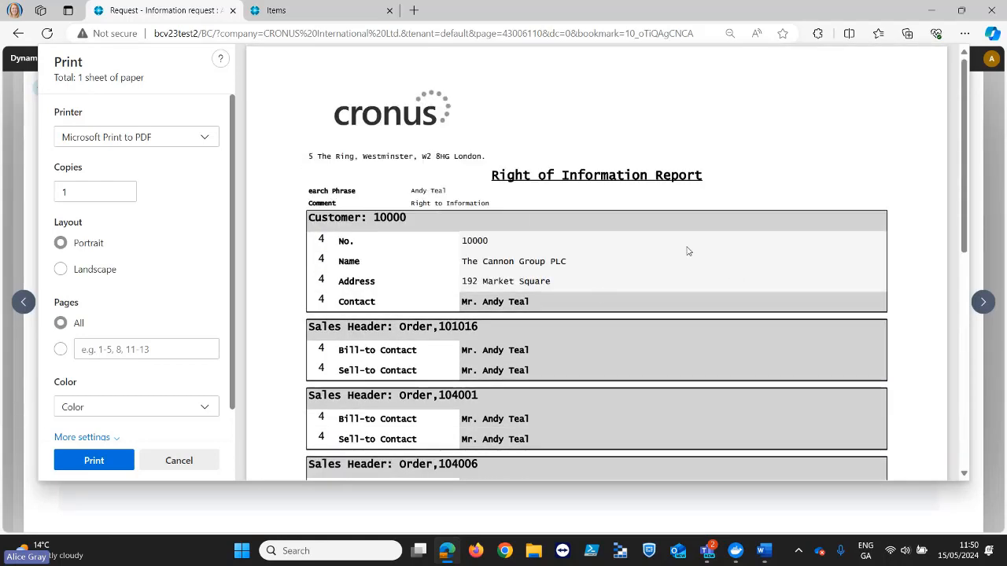
click(196, 461)
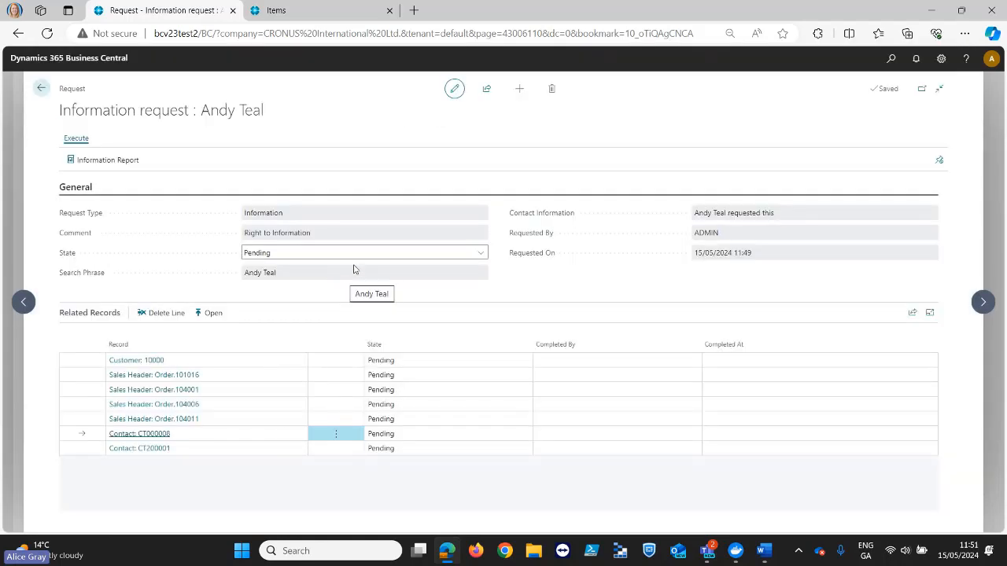
- Set the information request's state to Complete and return to the Information Requests list
click(481, 255)
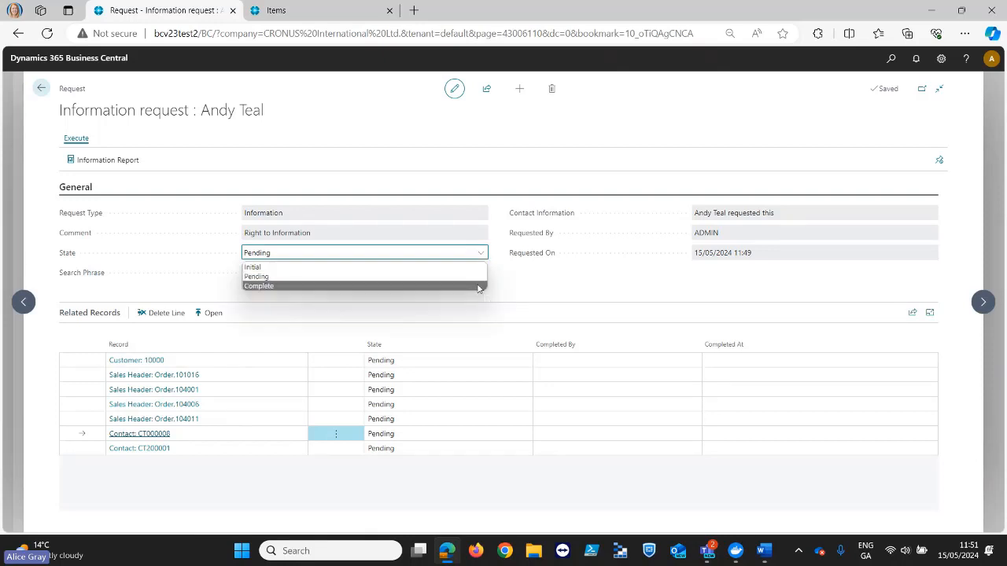
click(477, 286)
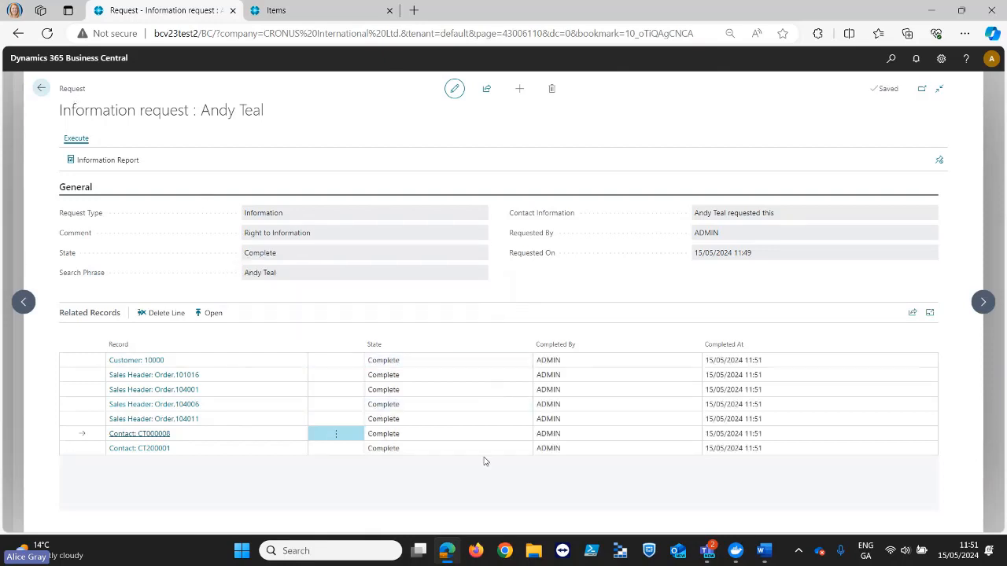
click(43, 89)
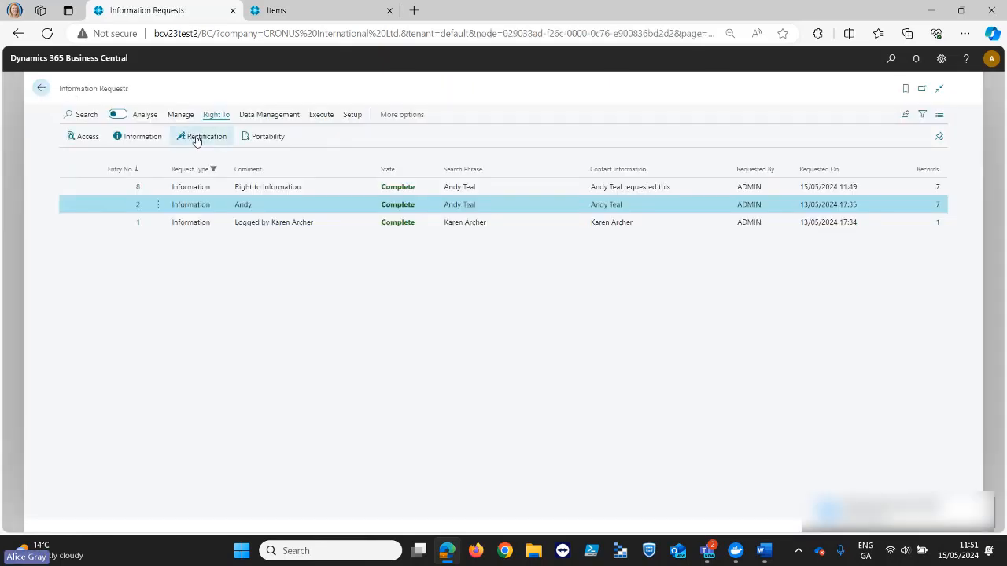
- Start a new Right To Rectification request with the comment "Update information"
click(196, 140)
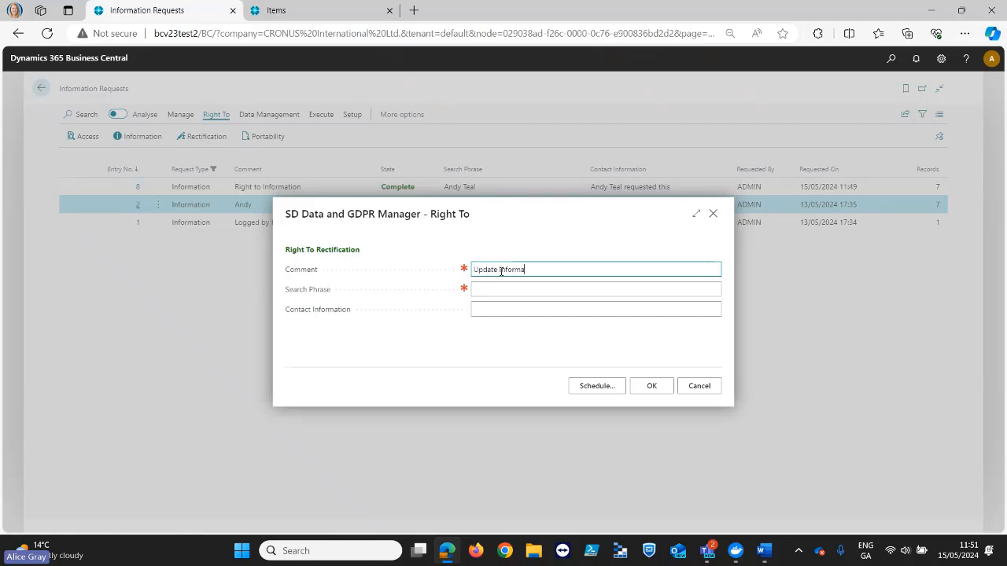
text(ion)
key(Tab)
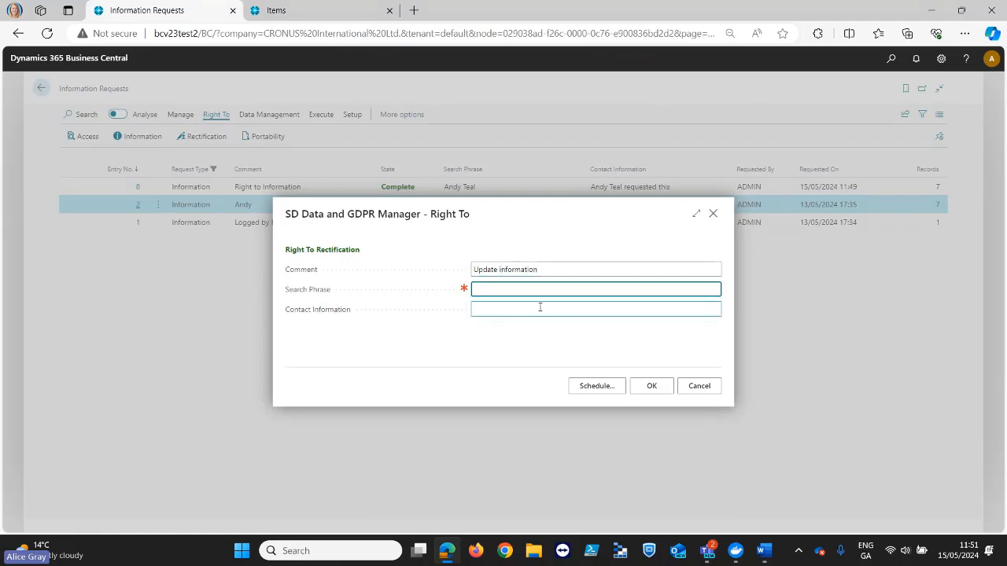
- In the other Business Central tab, copy "Progressive Home" from the first vendor's name and go back to the Customers list
click(312, 11)
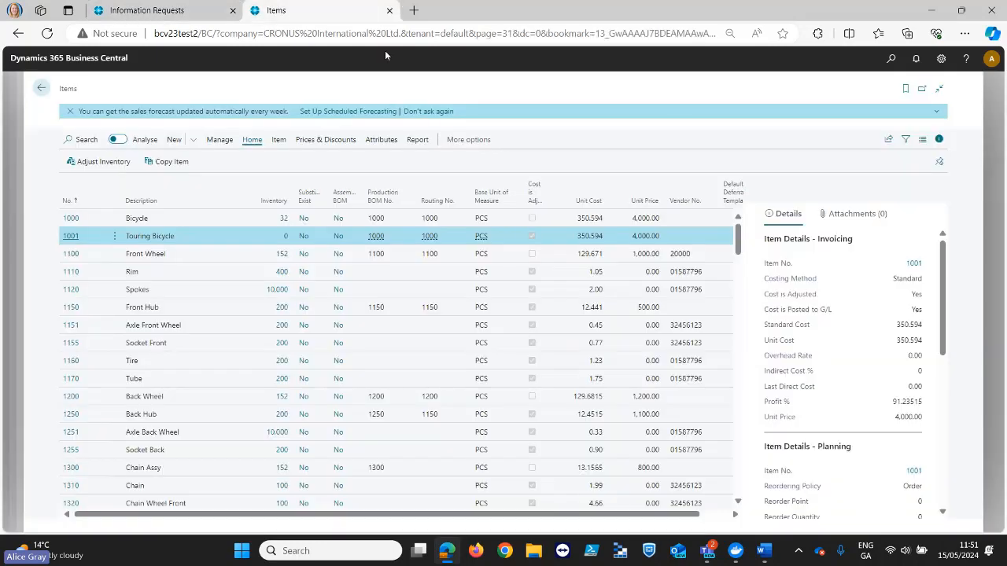
click(41, 88)
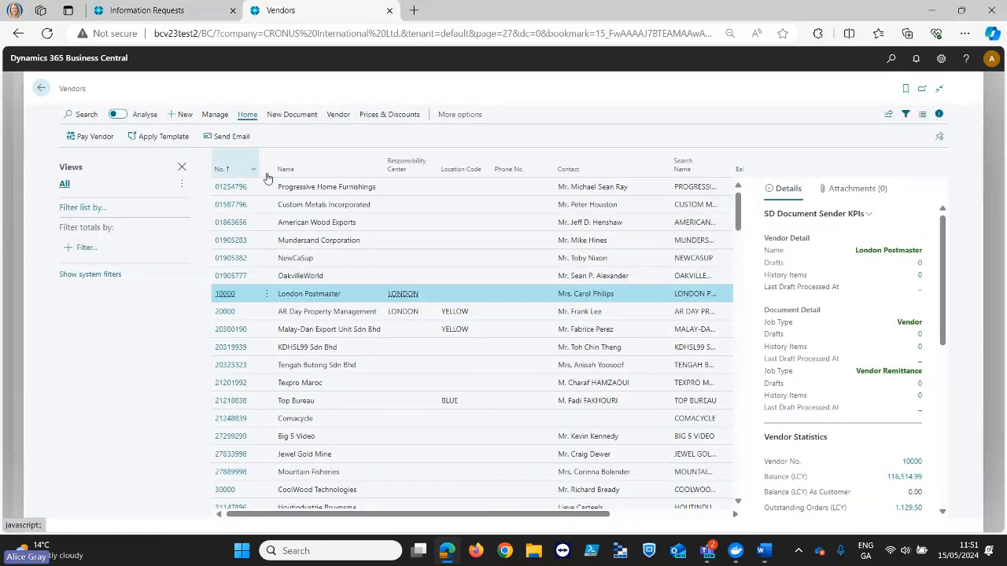
click(279, 191)
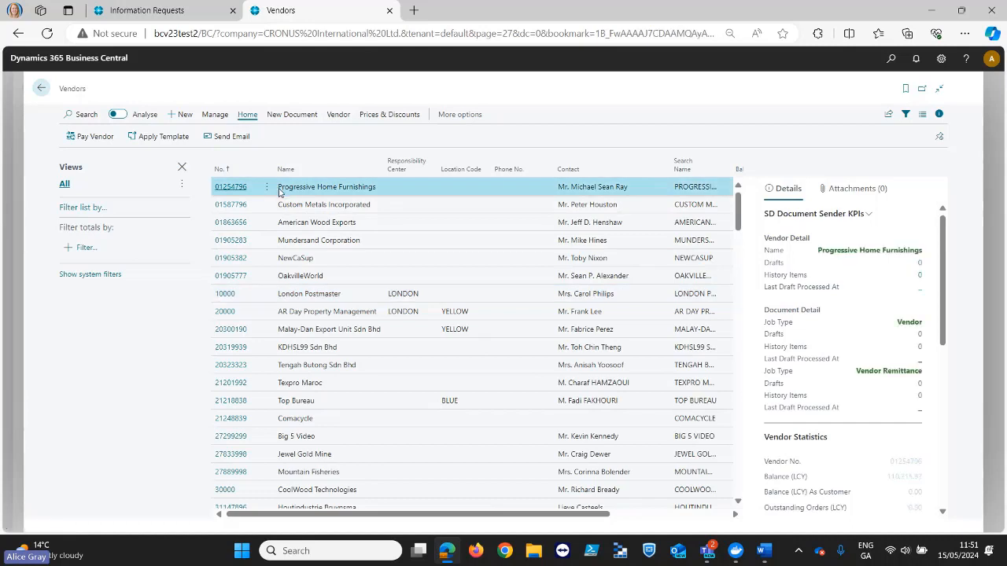
drag(279, 192, 338, 194)
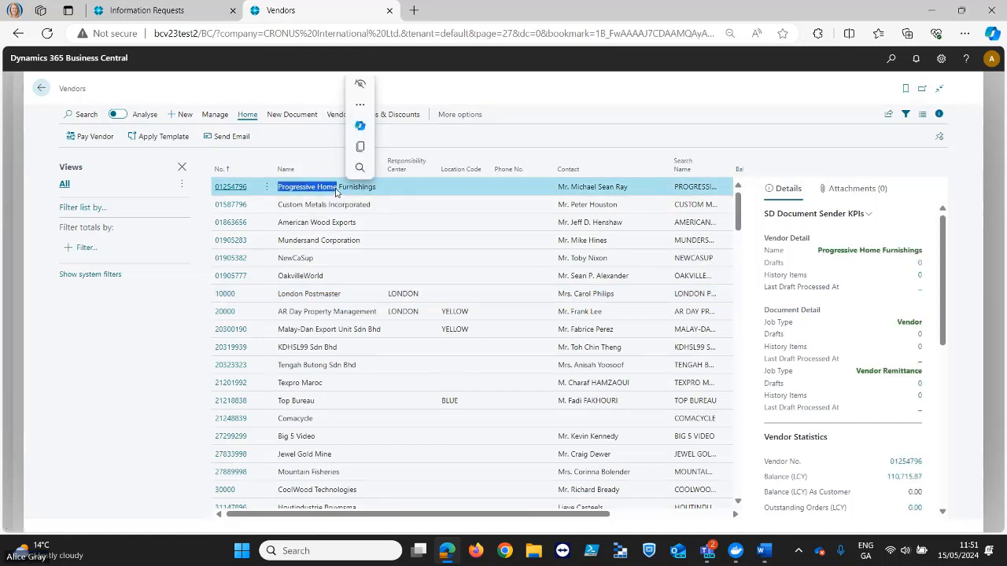
key(ctrl+c)
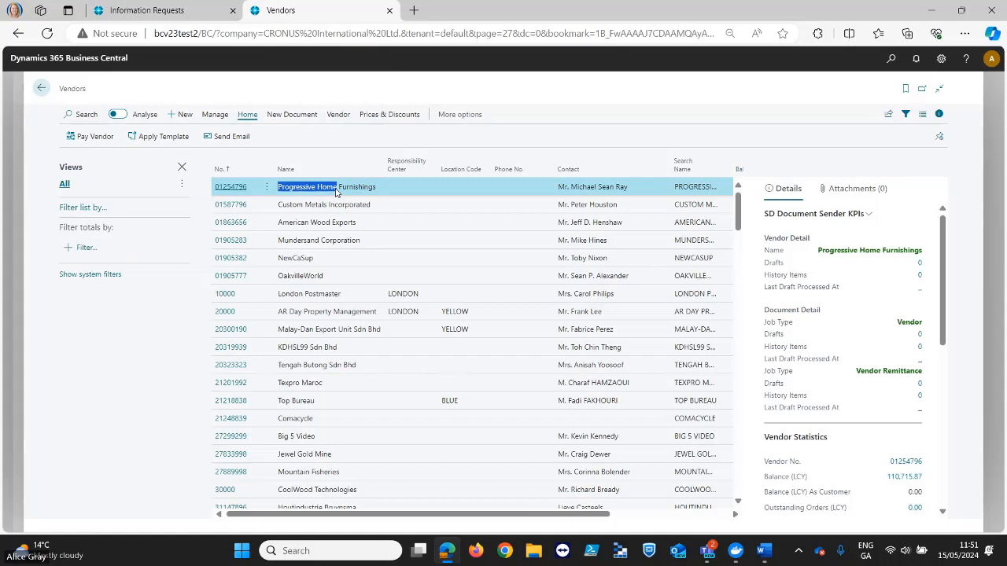
click(42, 89)
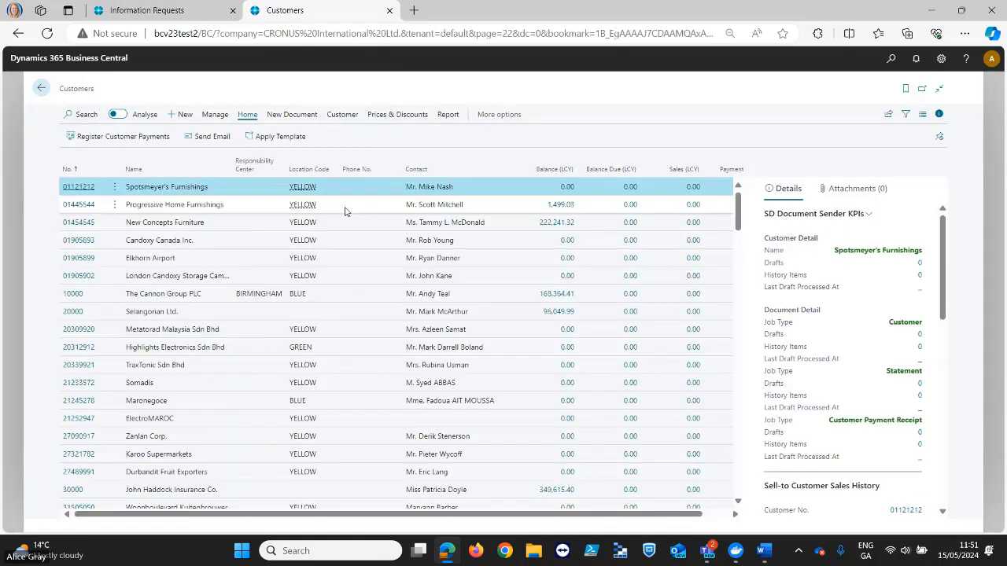
- Submit the rectification request with search phrase "Progressive Home" and contact information "Progressive Home company - logged request to update info"
click(173, 16)
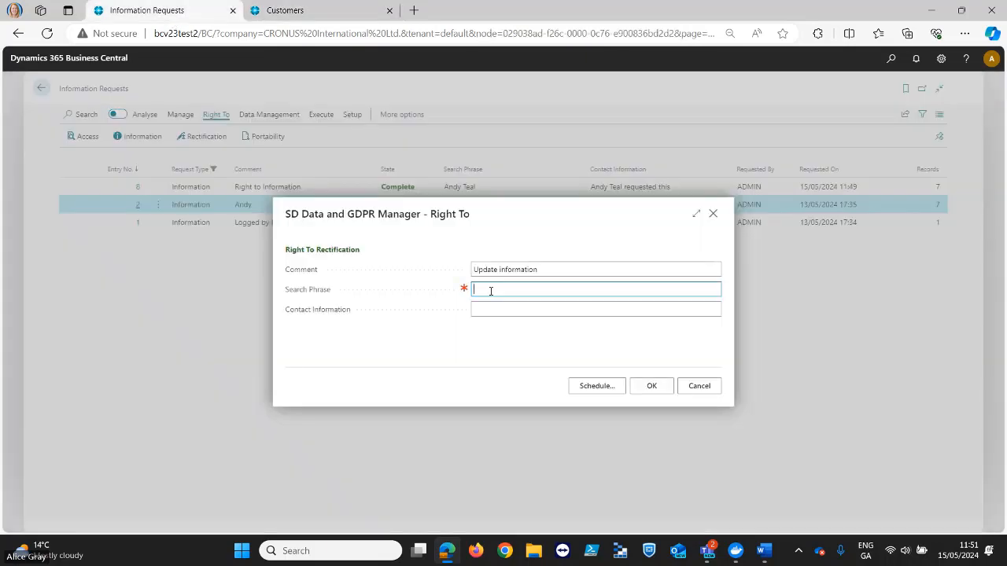
key(ctrl+v)
click(497, 311)
key(ctrl+v)
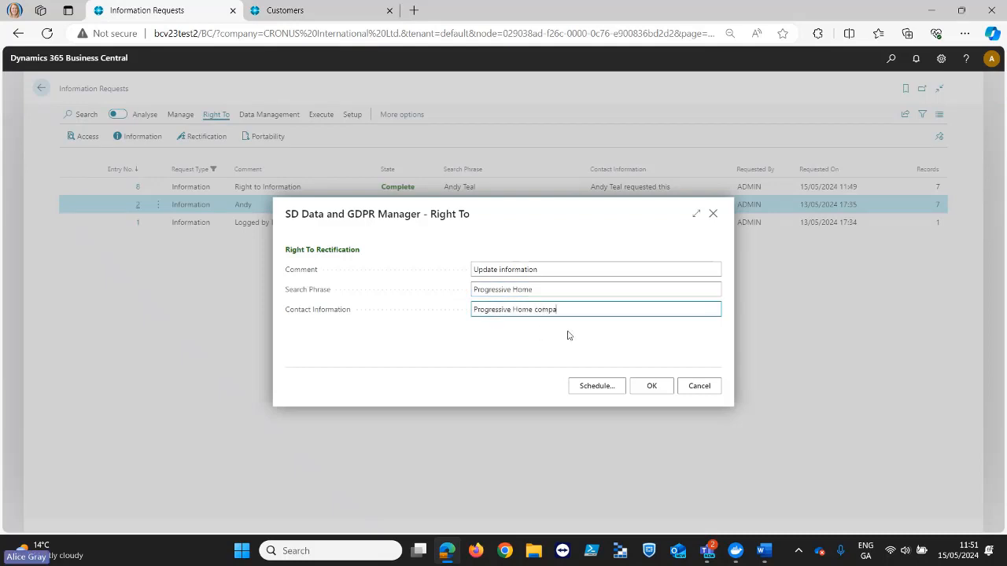
text(company)
text( - I)
text(ogged reques)
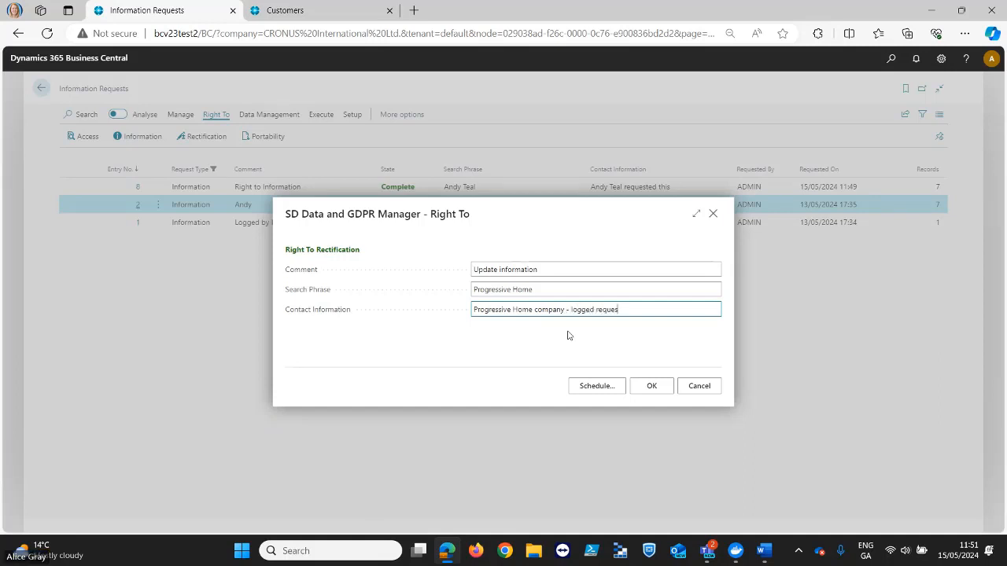
text(t to update)
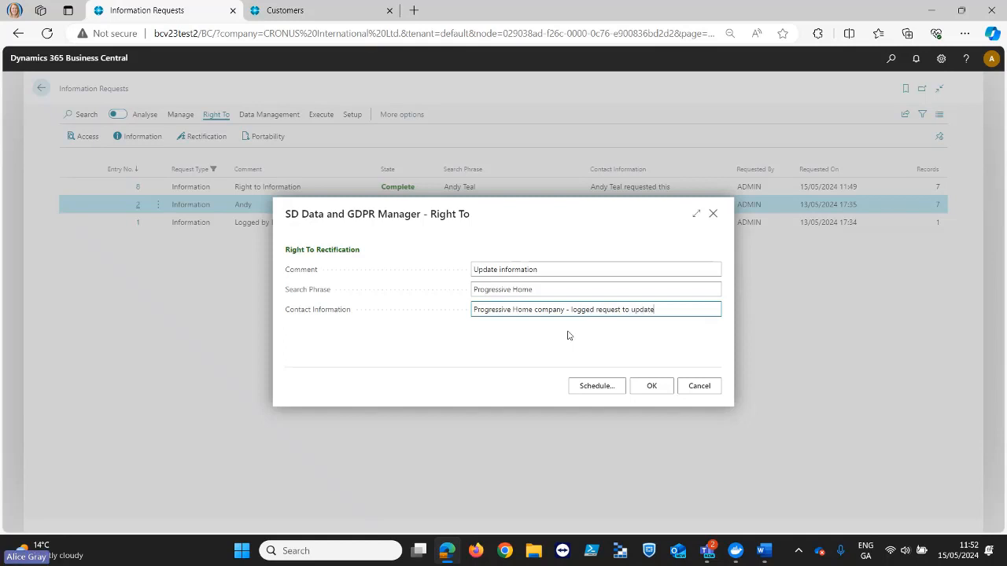
text( info)
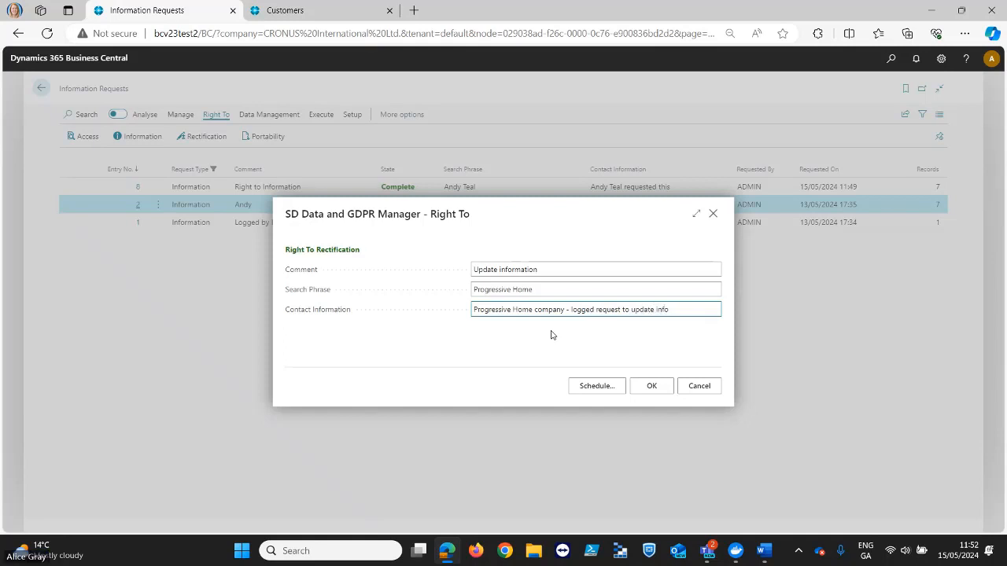
click(650, 386)
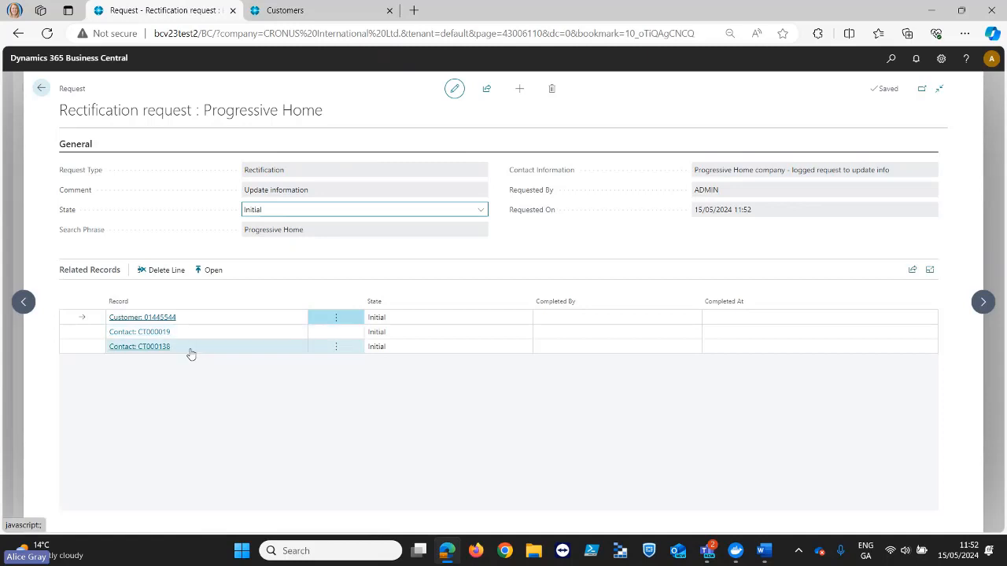
- Open the customer card from the request's related records and try to rename the customer "Progressive Home Furnishings Ltd."
click(212, 270)
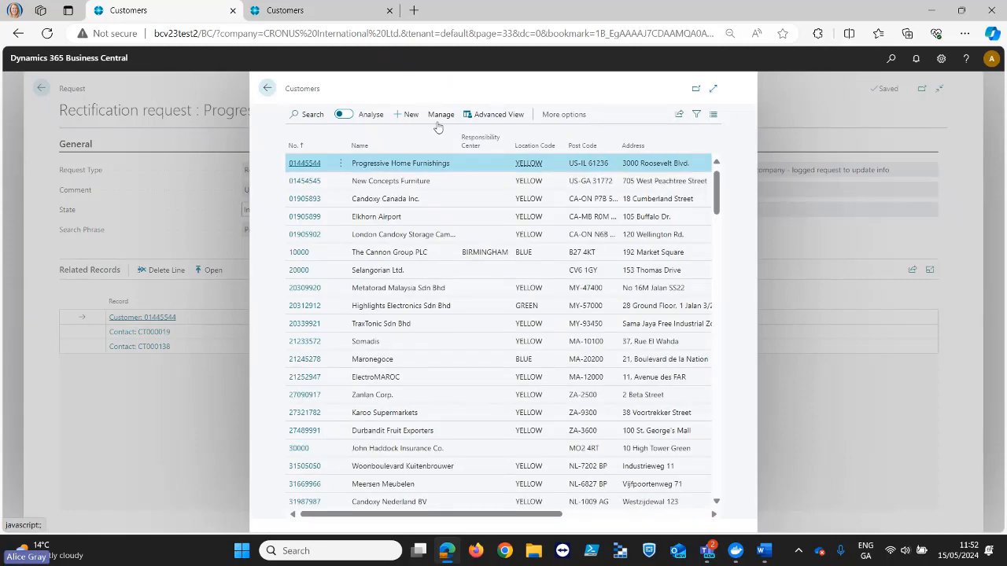
click(438, 116)
click(306, 139)
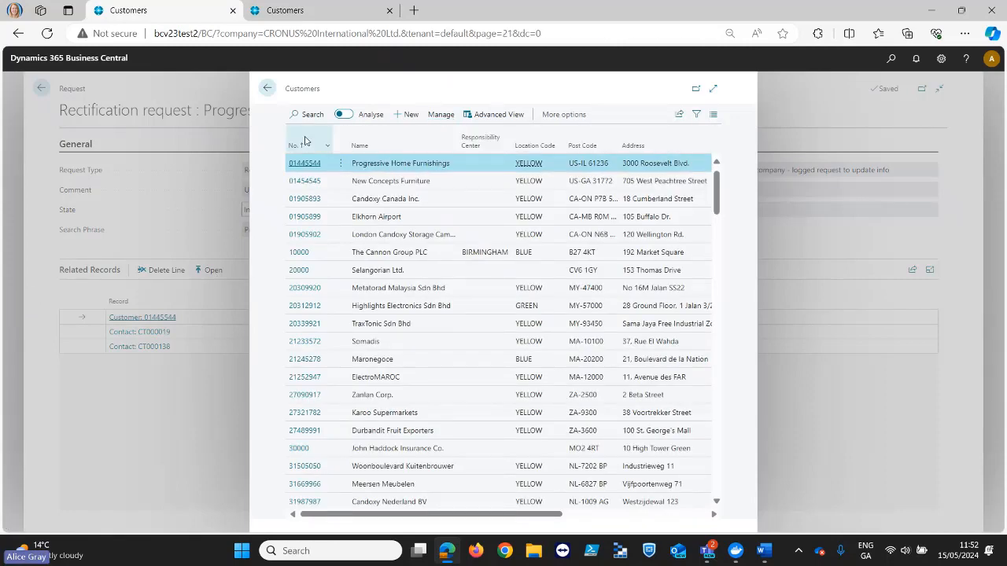
click(306, 232)
key(ctrl+c)
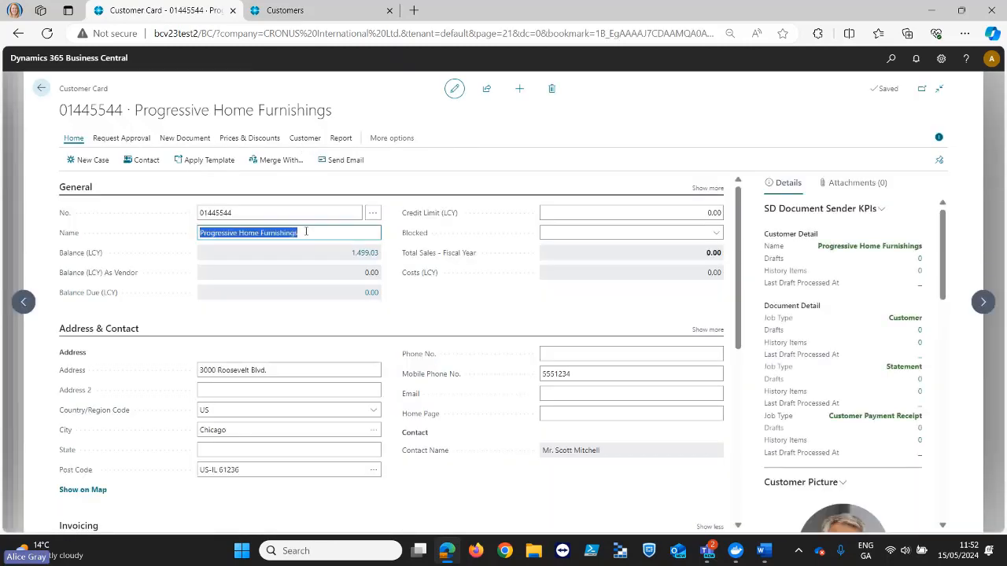
key(BackSpace)
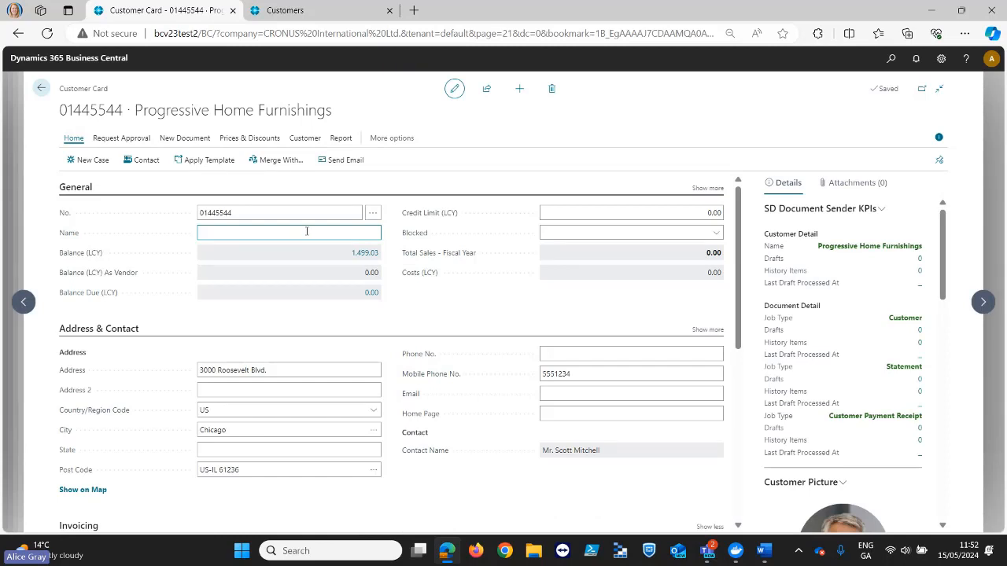
key(ctrl+v)
text(Ltd.)
key(Tab)
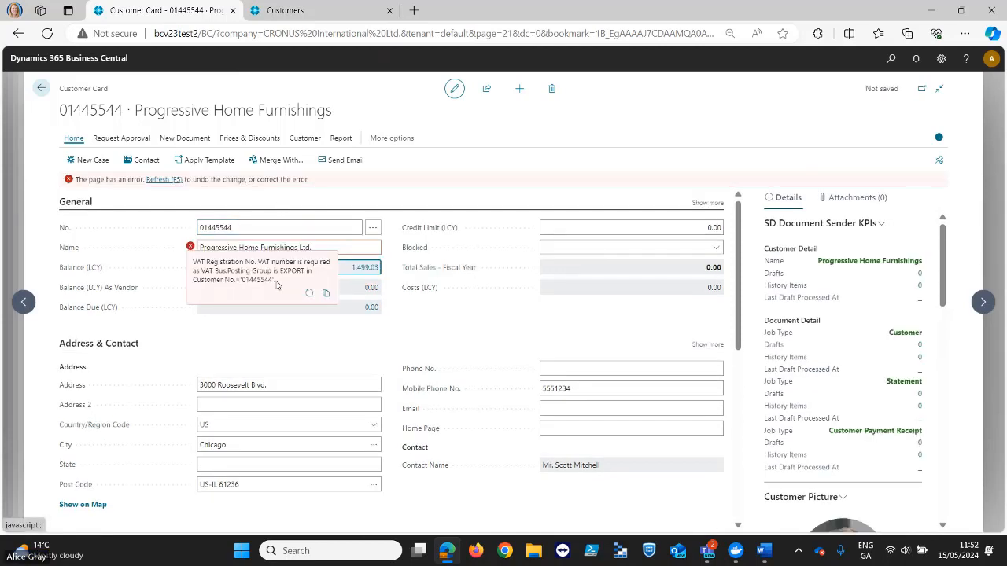
- In the other Business Central tab, disable the active Customer rule requiring a VAT registration number for the EXPORT posting group
click(281, 11)
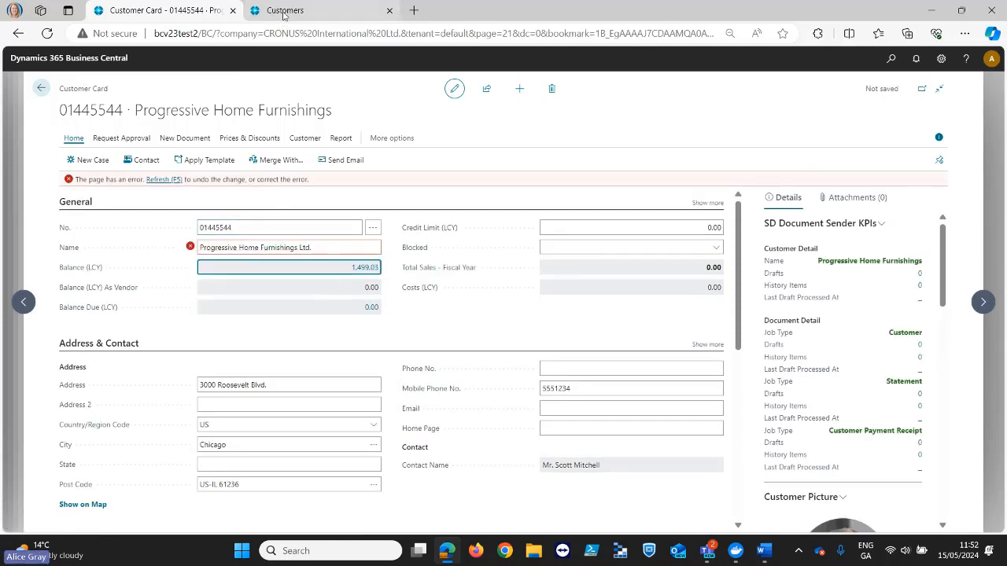
click(41, 88)
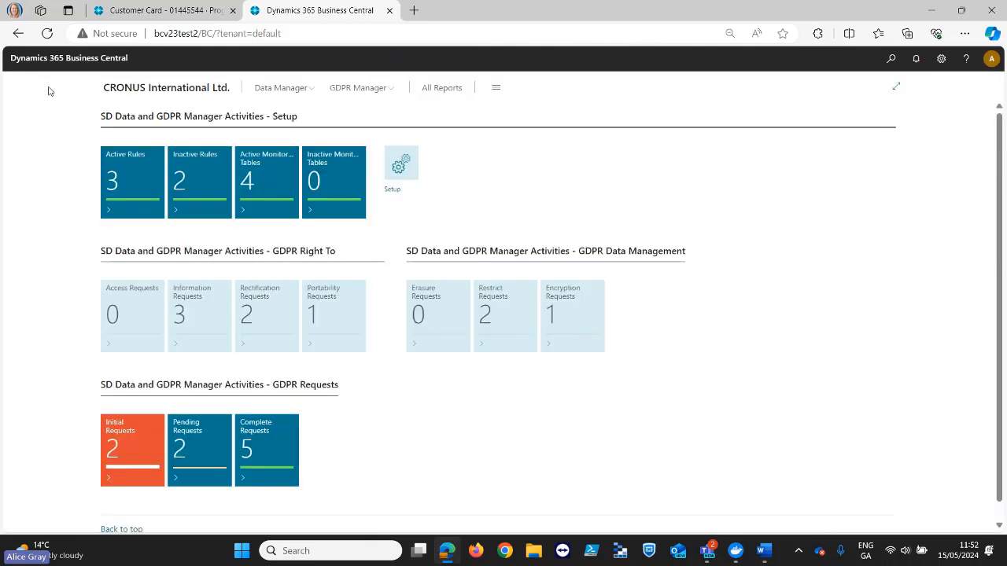
click(126, 176)
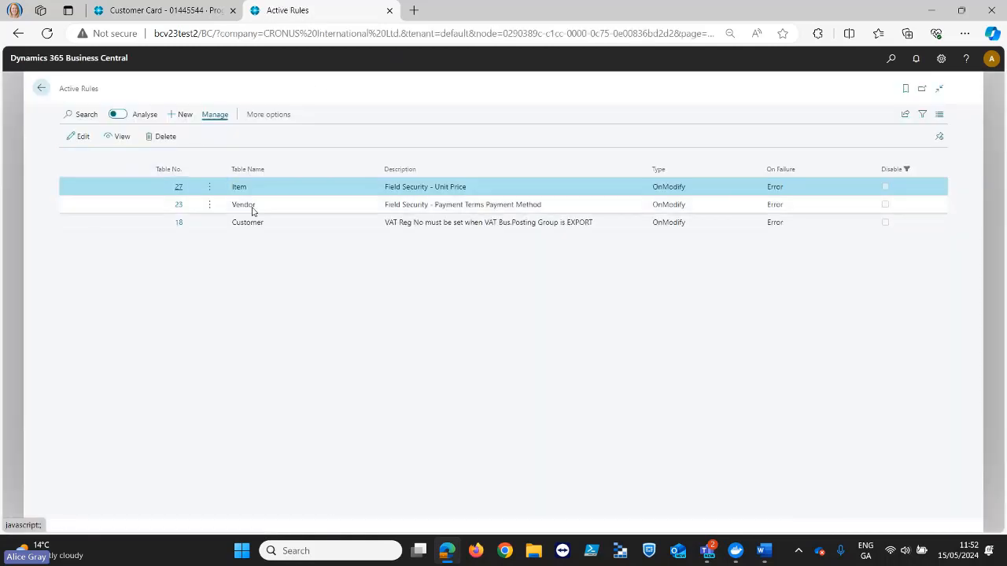
click(181, 223)
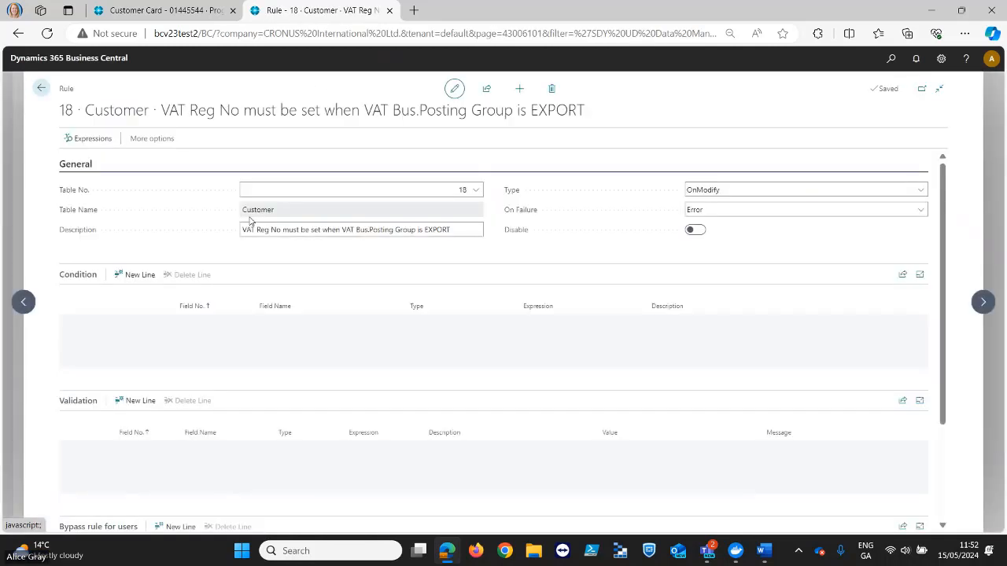
click(696, 229)
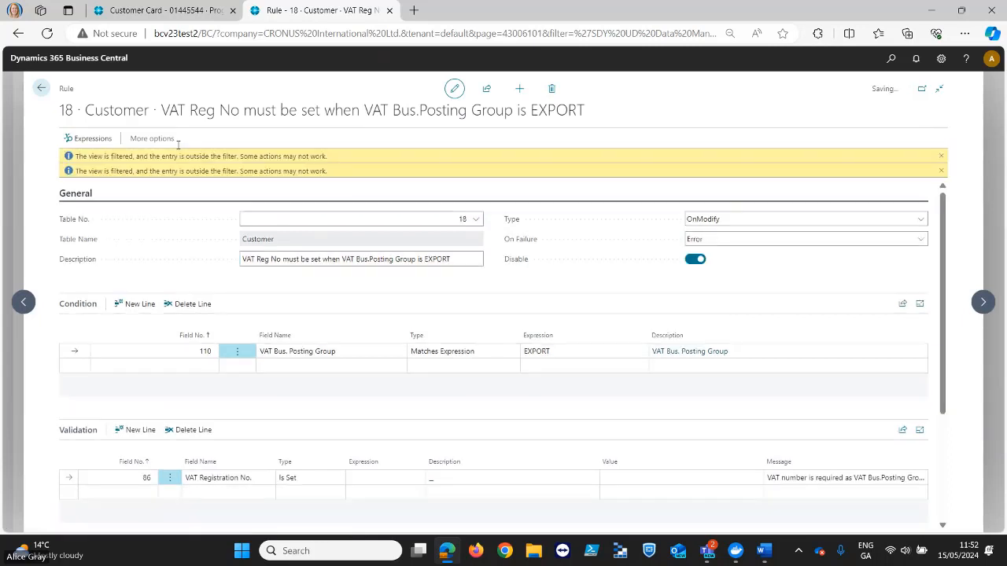
click(41, 88)
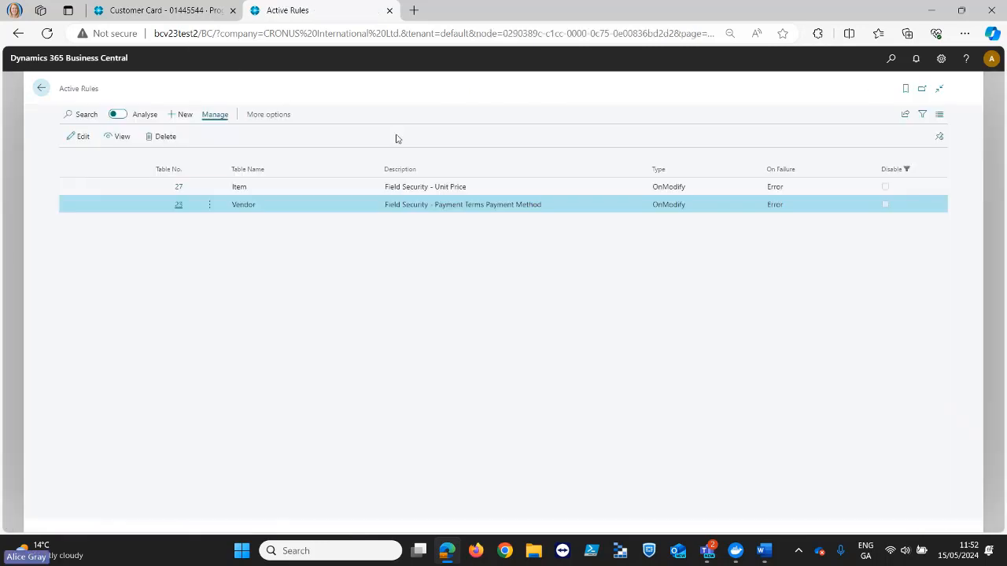
- Discard the unsaved changes on the customer card, reopen it and set the customer's name to "Progressive Home Furnishings Ltd."
click(186, 16)
click(41, 88)
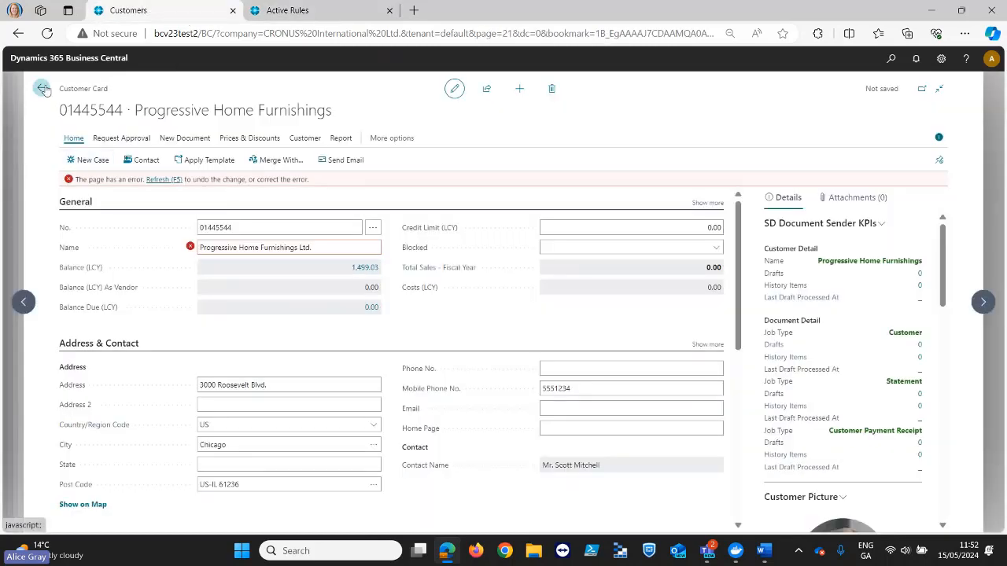
click(549, 327)
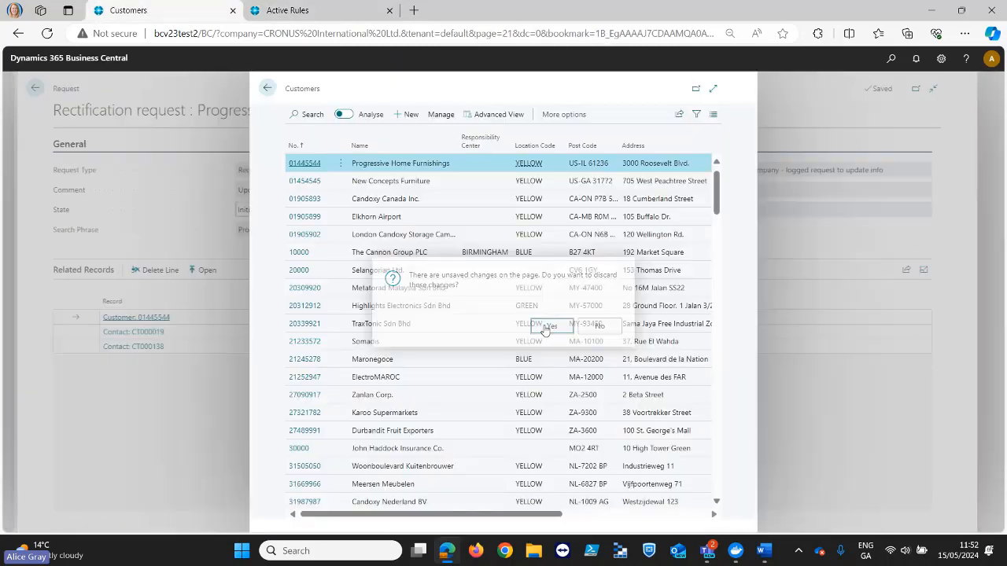
click(302, 163)
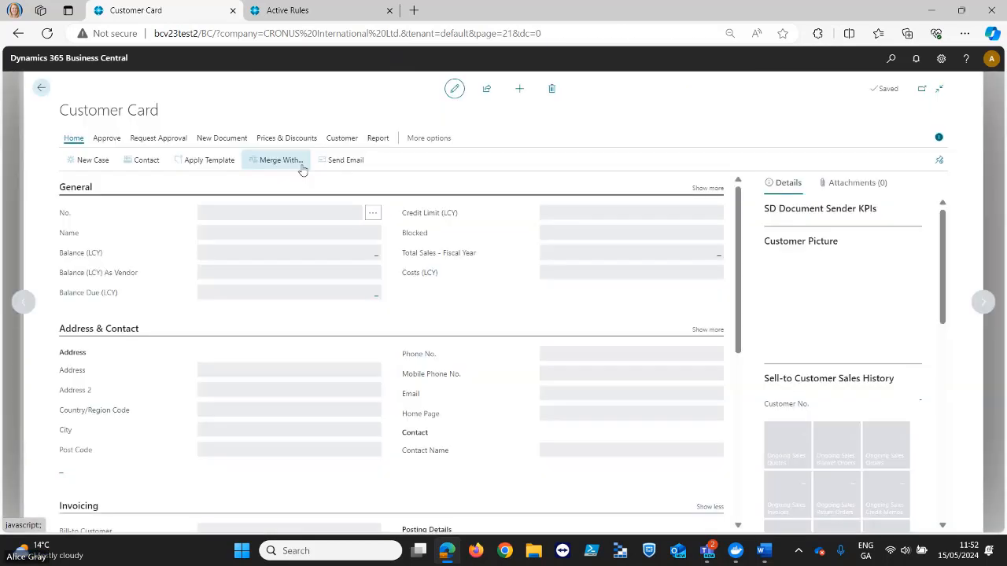
click(305, 234)
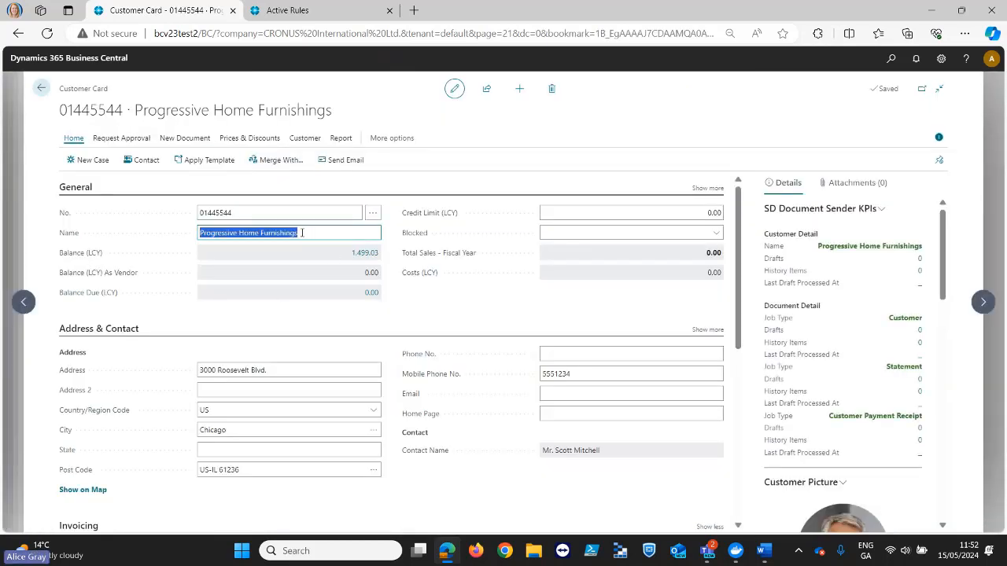
click(313, 237)
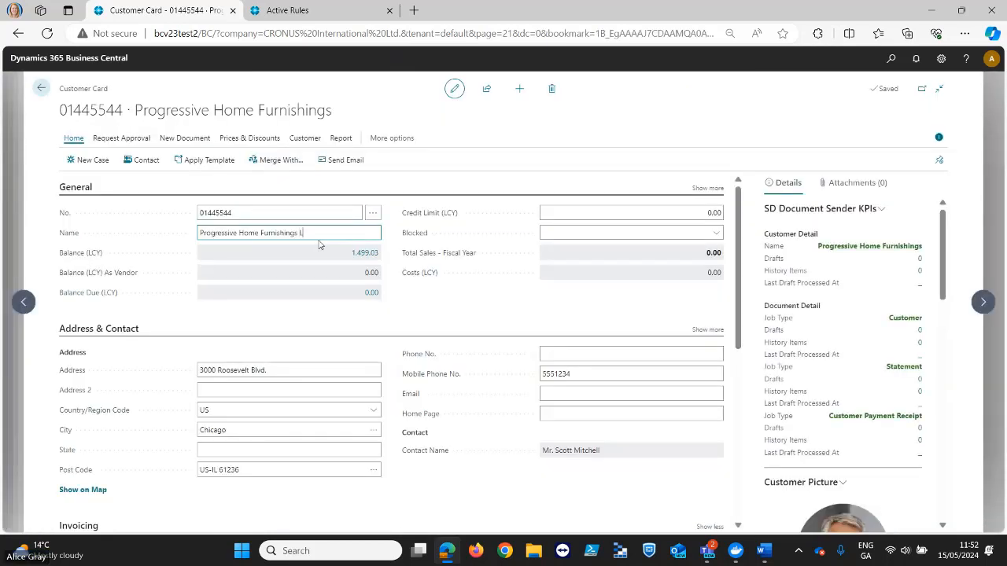
text(Ltd.)
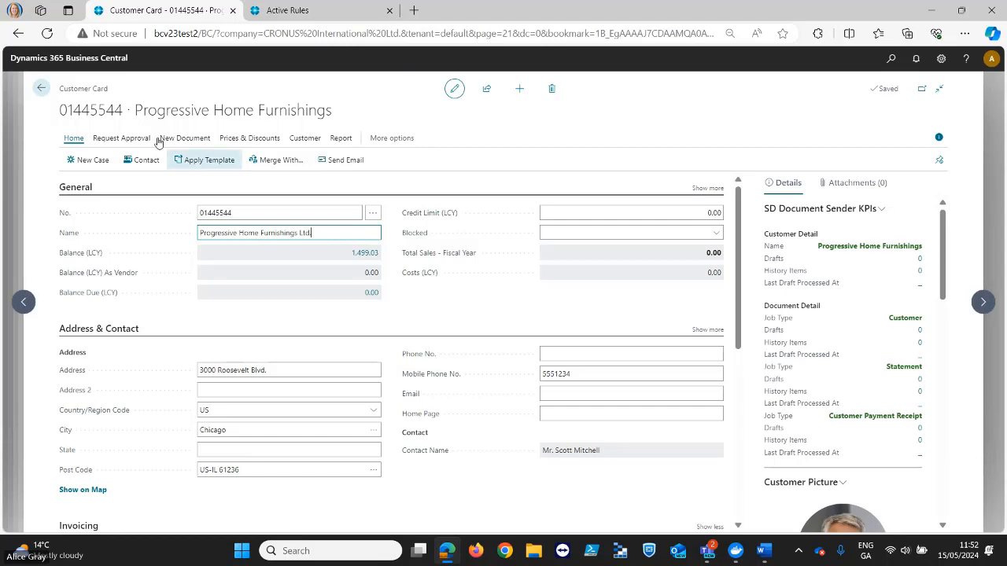
click(41, 88)
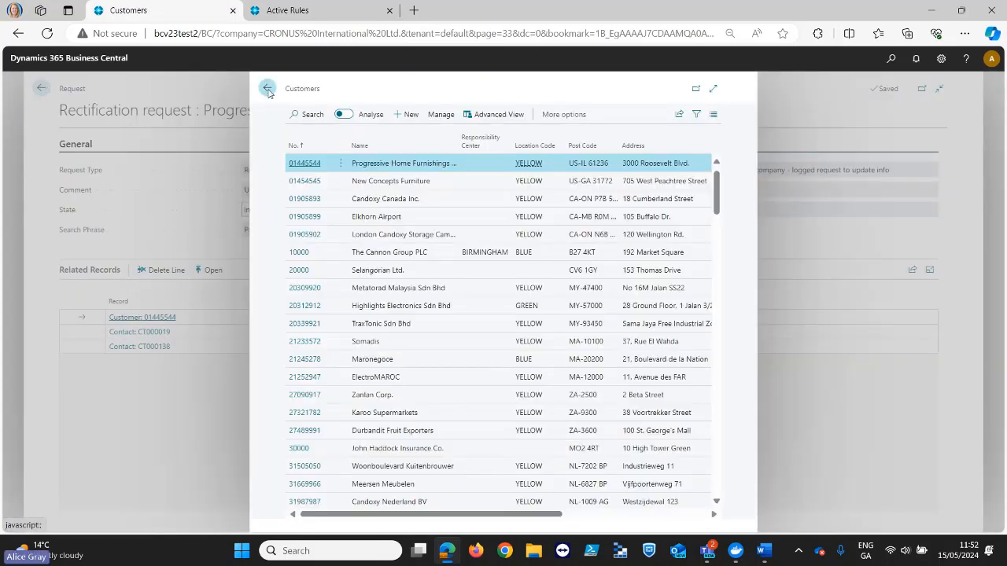
- Return to the Progressive Home rectification request and set its state to Complete
click(267, 90)
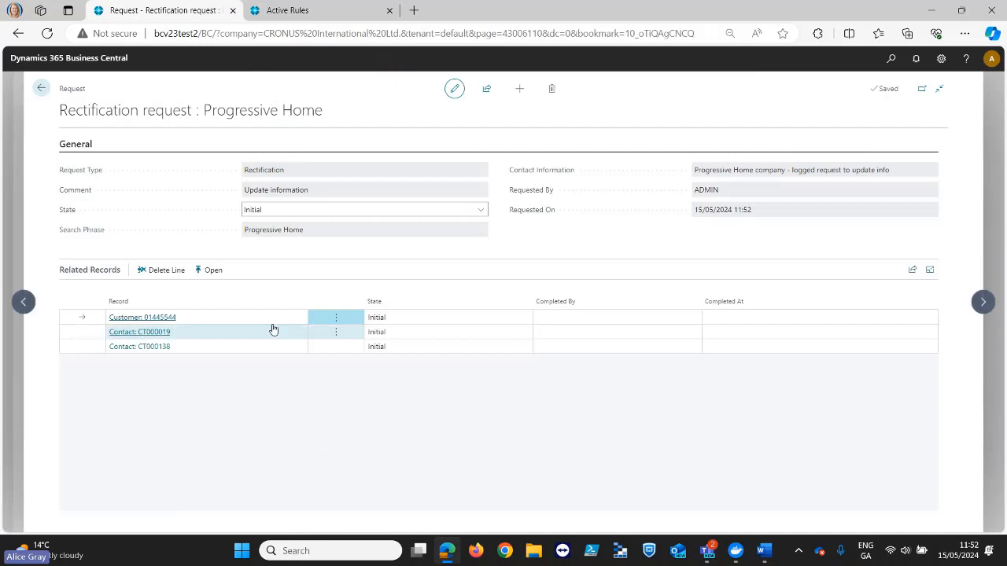
click(481, 213)
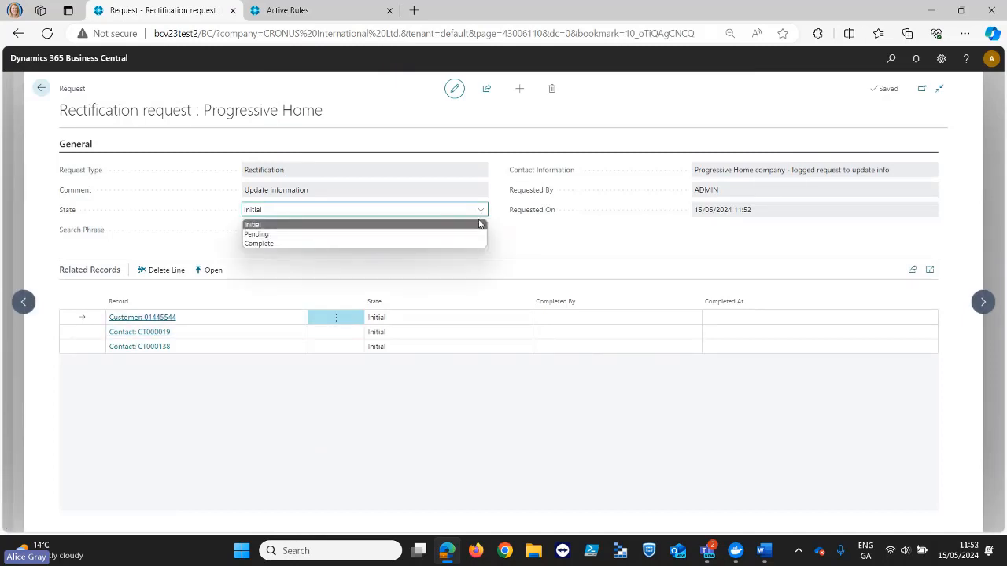
click(469, 244)
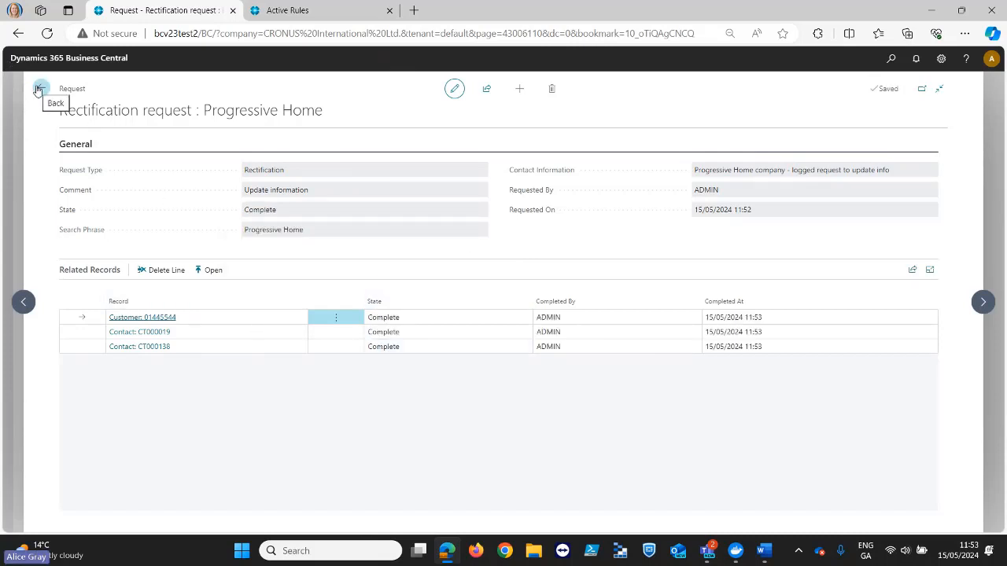
- Check the request's first related contact in the Contacts list, then go back to the Information Requests list
click(262, 340)
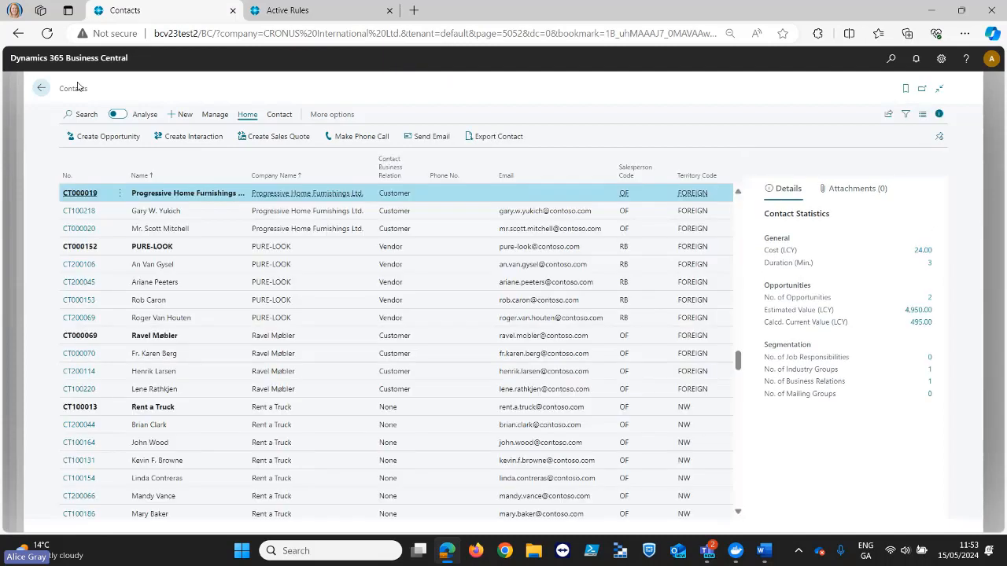
click(41, 87)
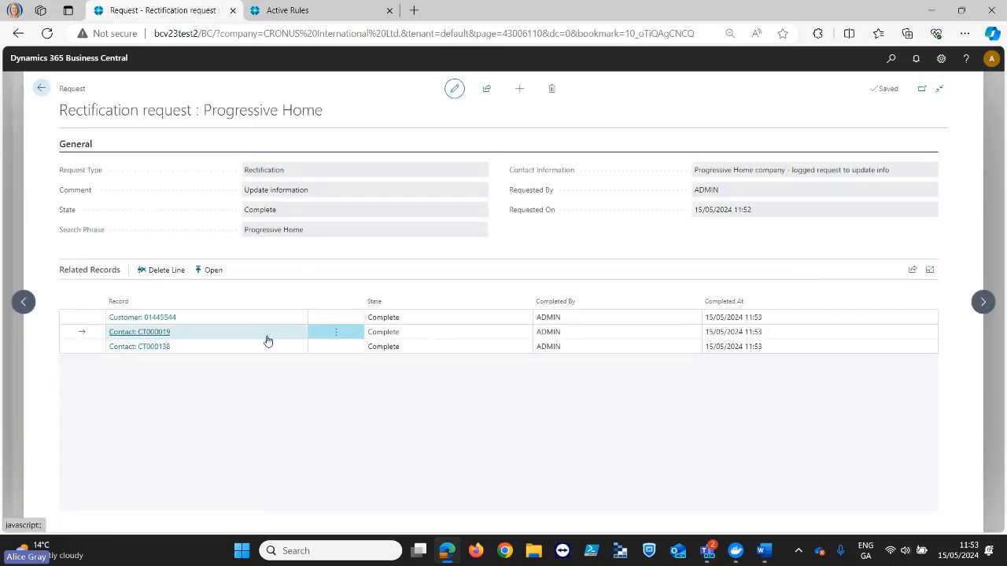
click(336, 334)
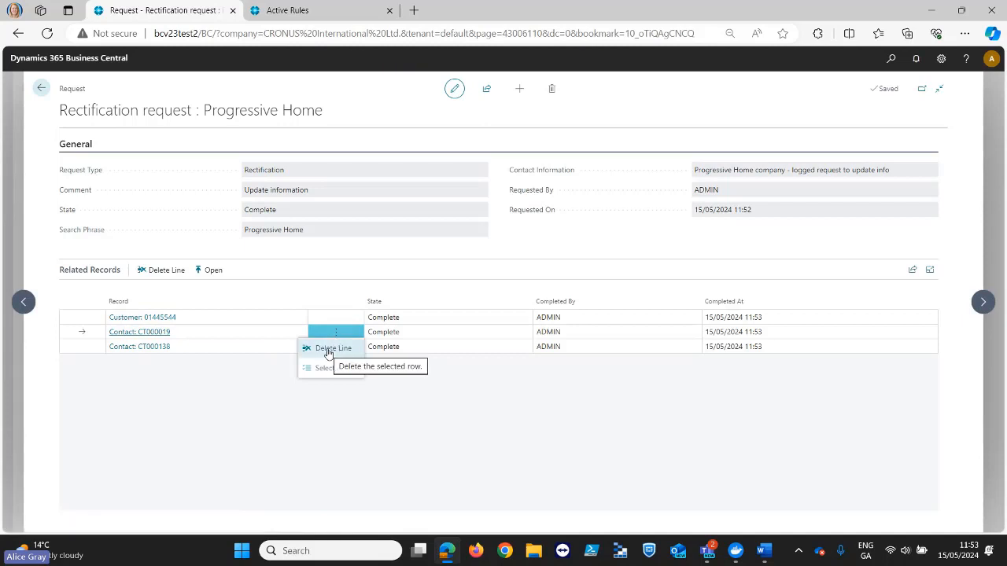
click(42, 89)
click(41, 90)
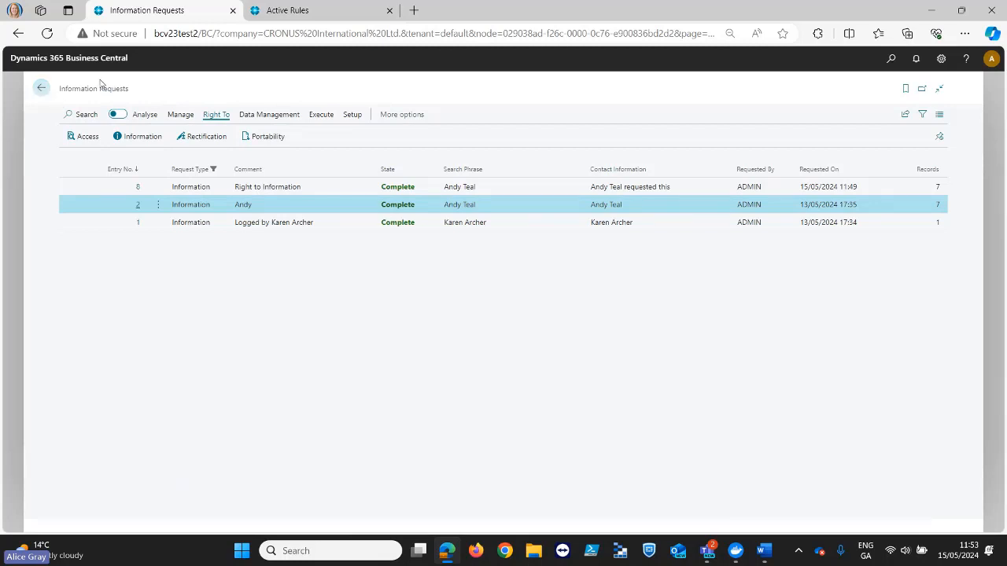
- In the other Business Central tab, open the Customer table from the active monitored tables and examine its monitored fields and restricted field values
click(281, 11)
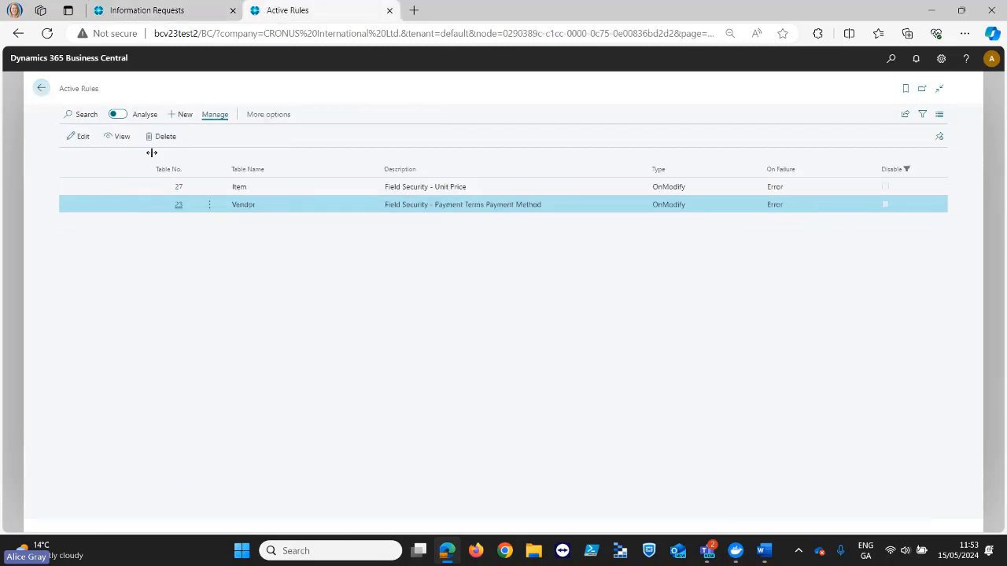
click(45, 90)
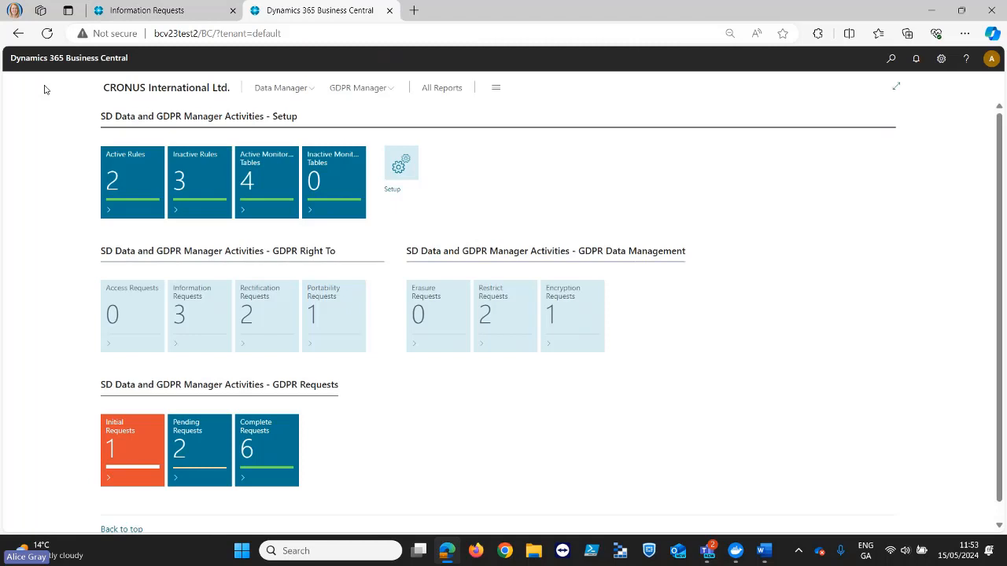
click(250, 194)
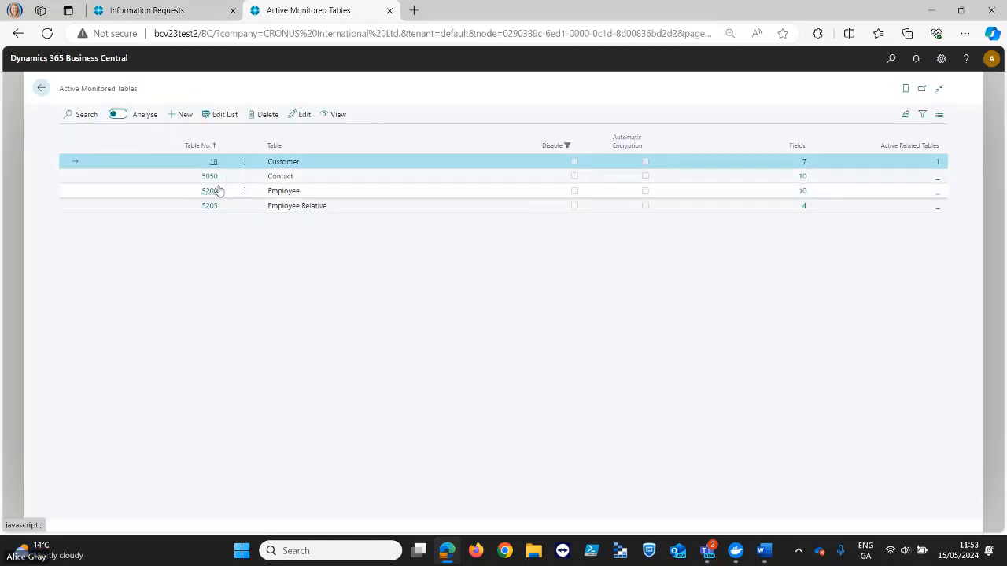
click(212, 162)
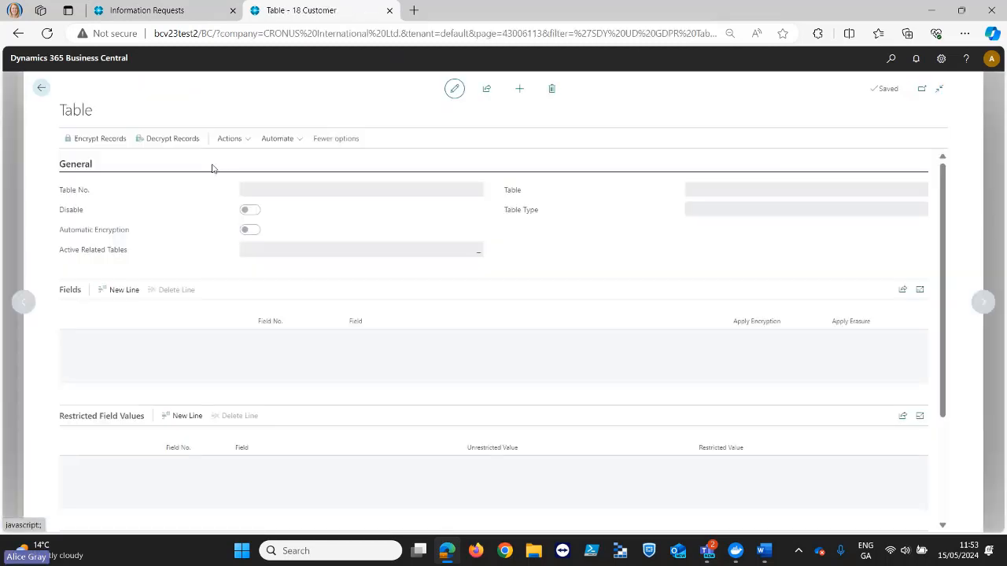
scroll(475, 424, down, 3)
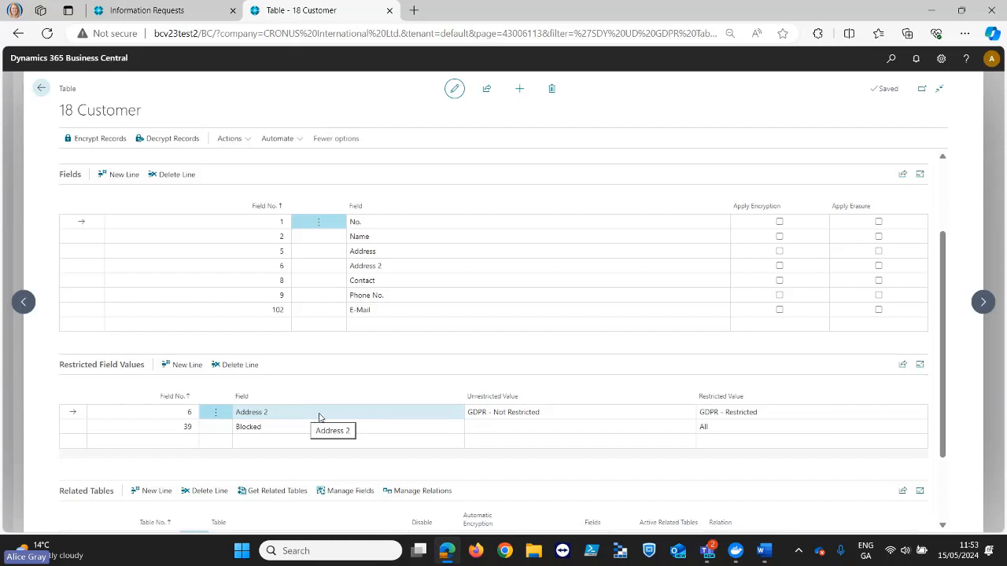
click(726, 416)
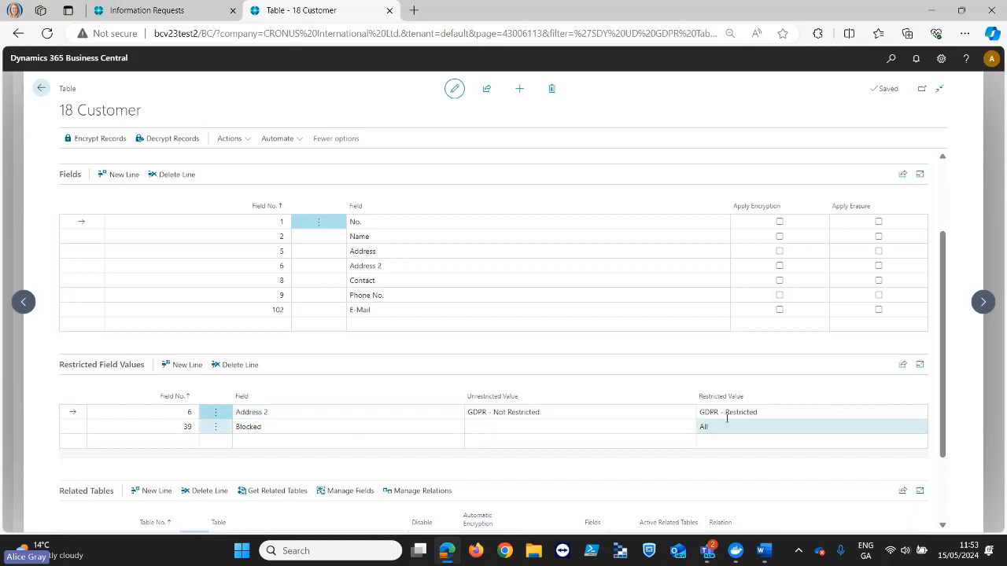
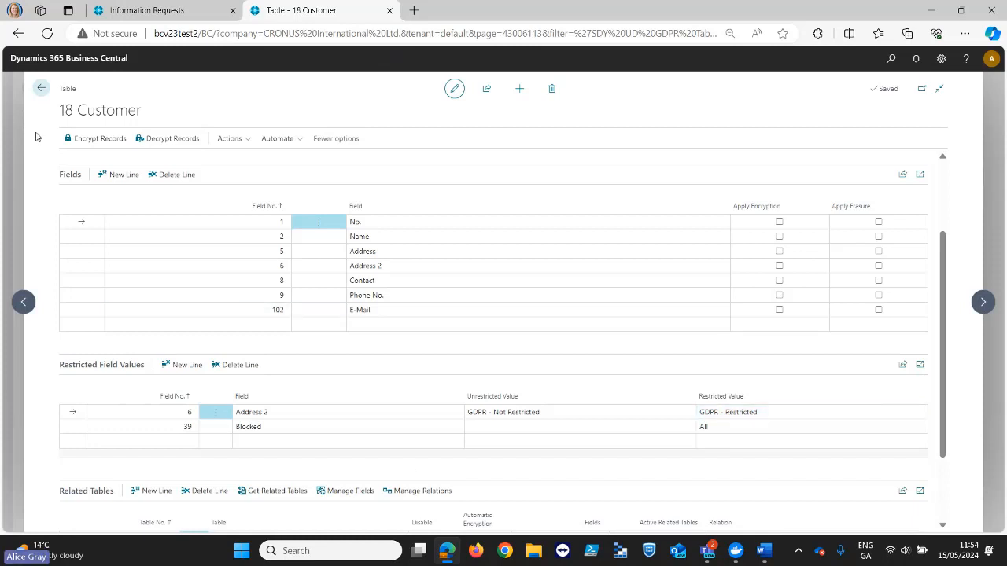
- Find New Concepts Furniture in the Customers list, copy the customer's name from its card, and return to the list
click(40, 90)
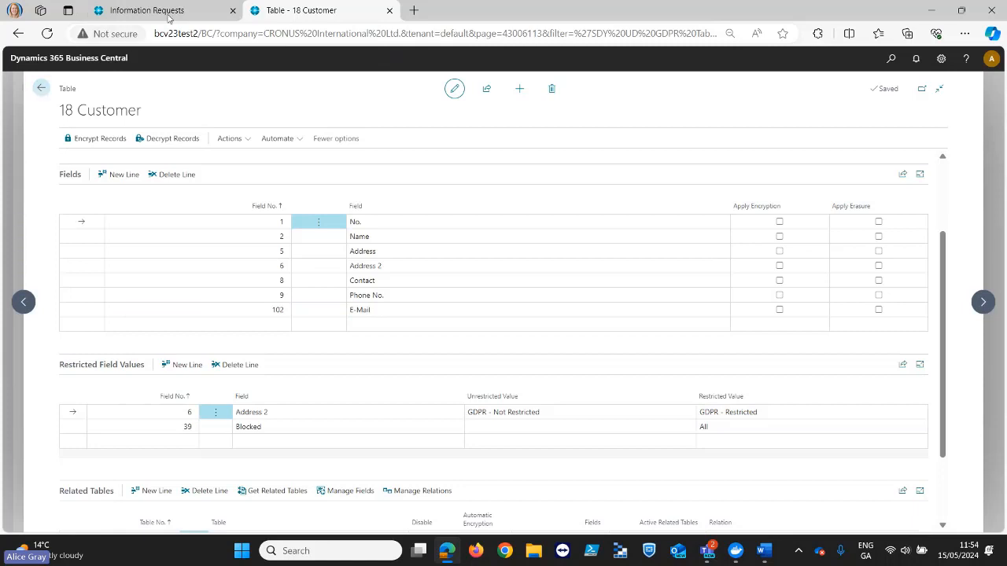
click(42, 89)
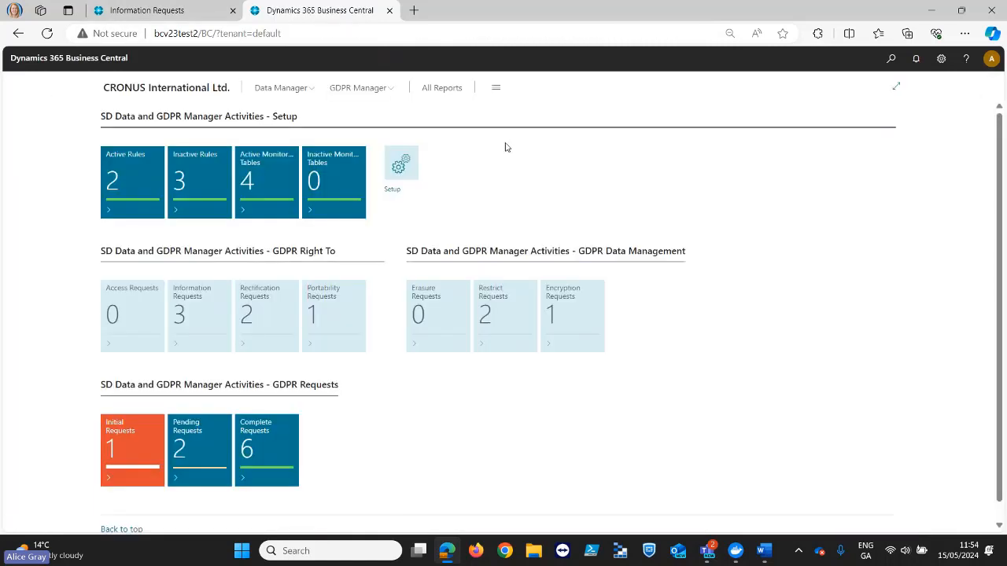
click(890, 60)
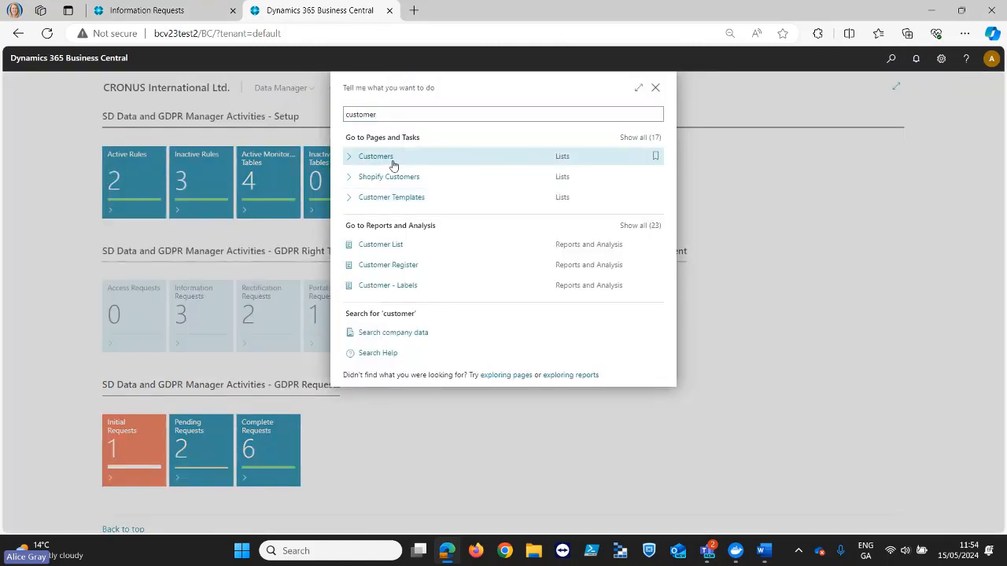
click(392, 163)
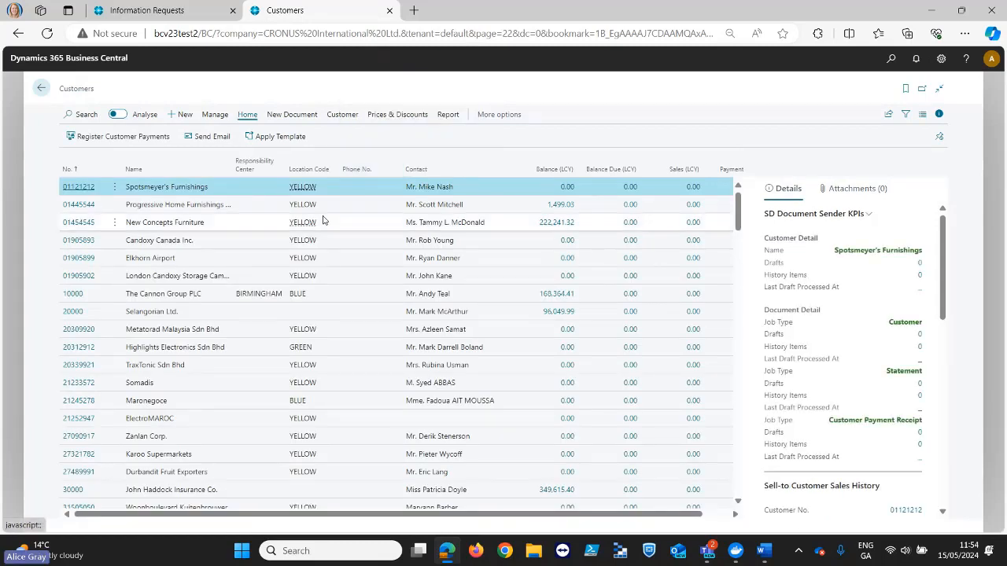
click(77, 222)
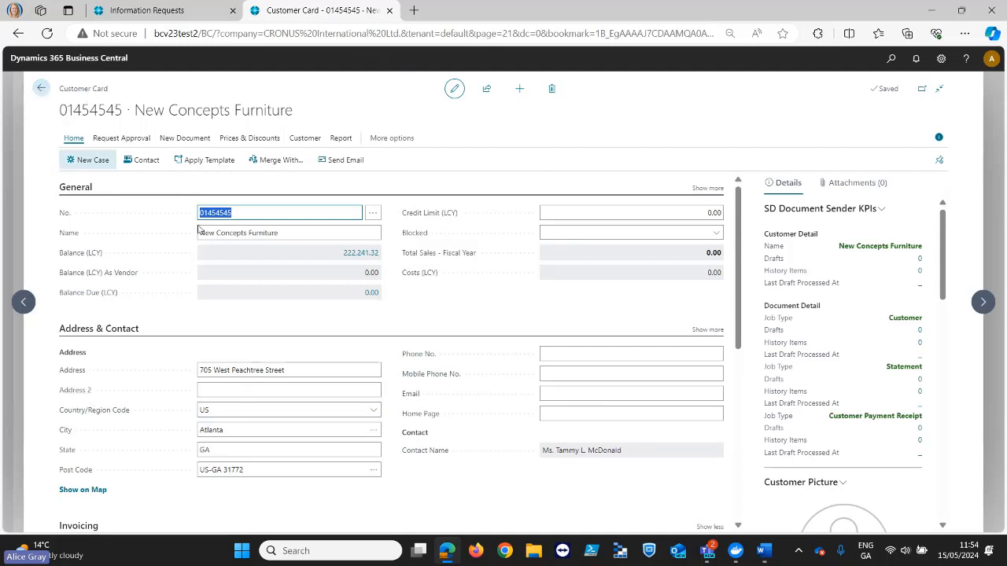
click(272, 231)
key(ctrl+c)
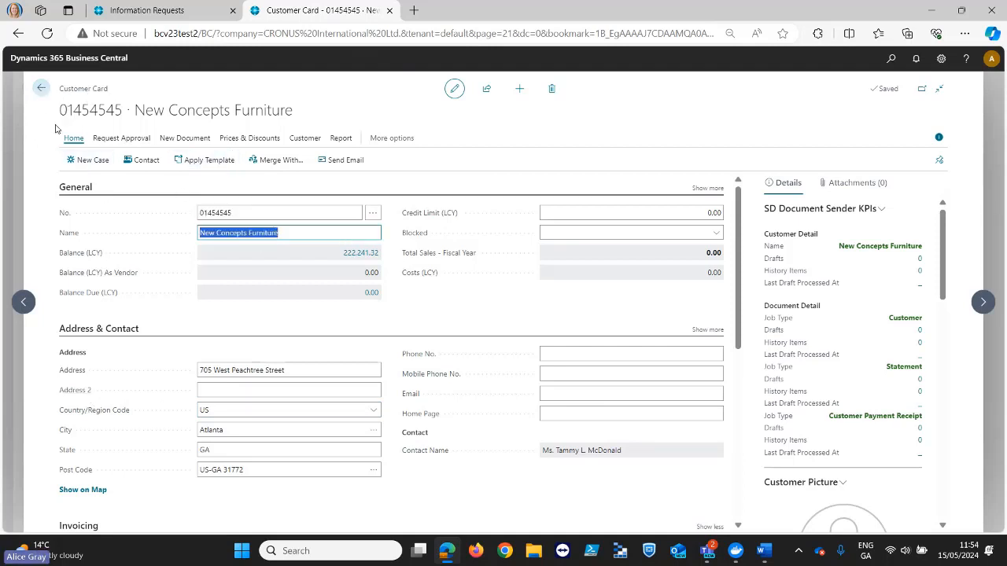
click(41, 88)
- In the Information Requests tab, start a new right to restrict request with the comment "Right to Restrict"
click(171, 12)
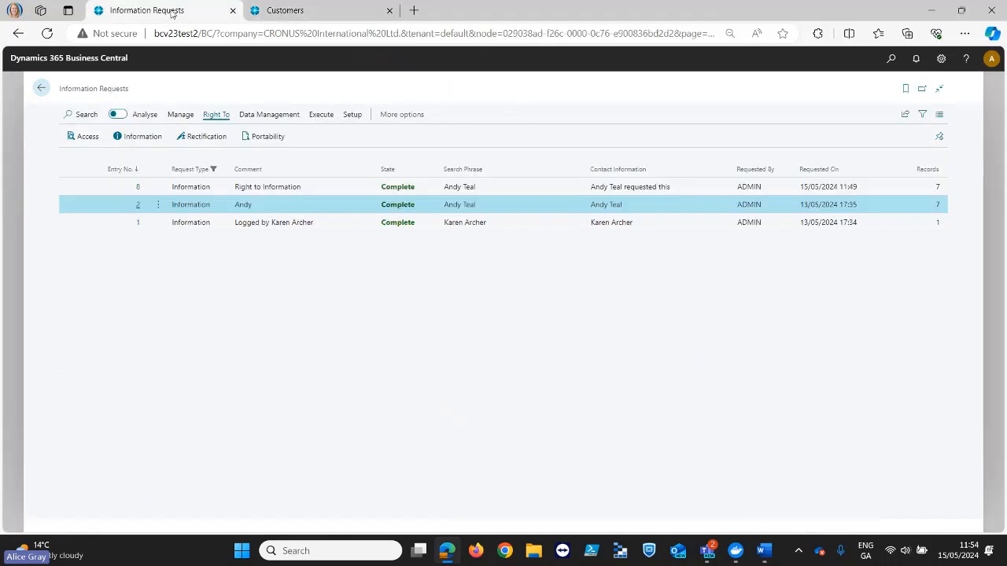
click(260, 119)
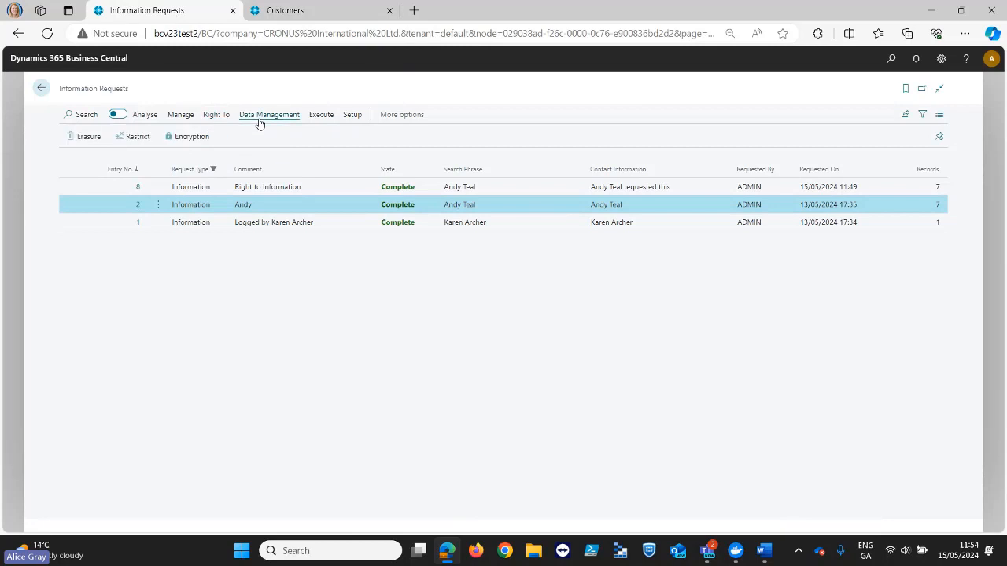
click(135, 137)
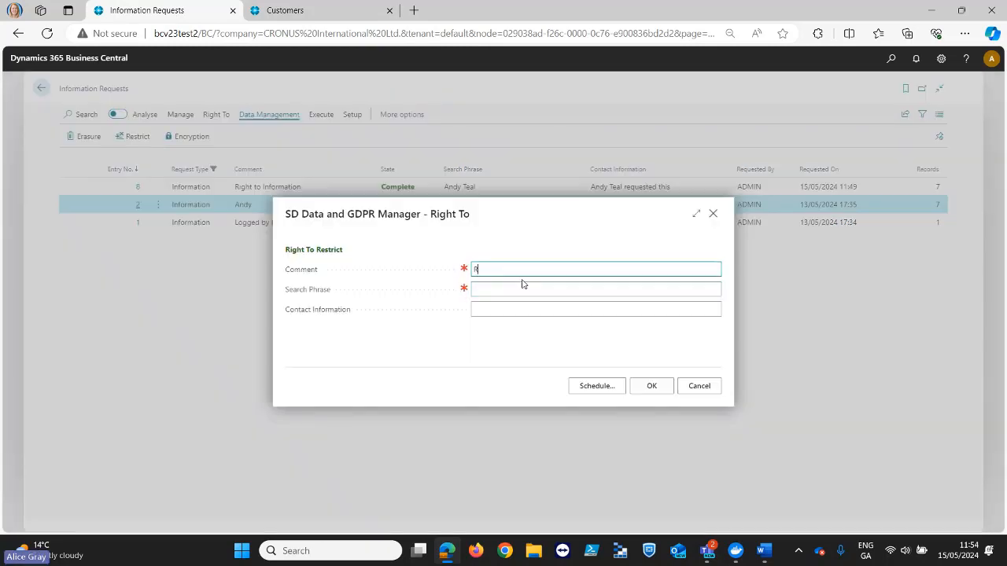
text(Rigth t)
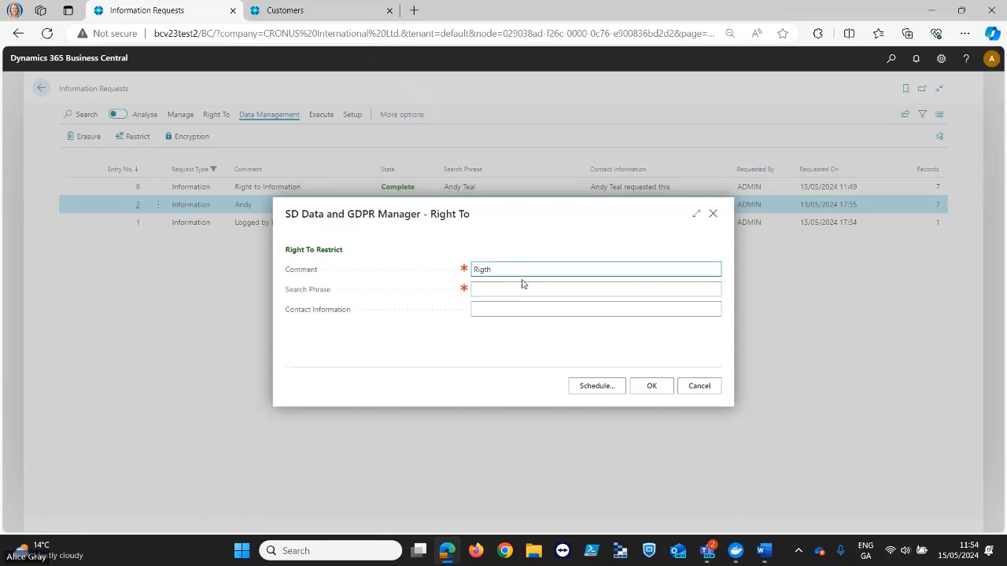
key(BackSpace)
key(BackSpace)
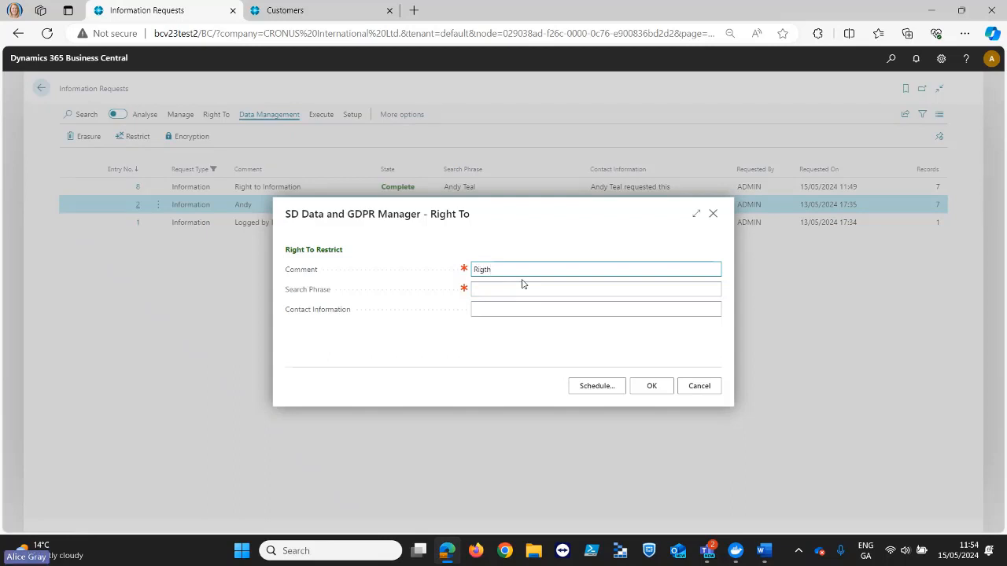
text(ht to Re)
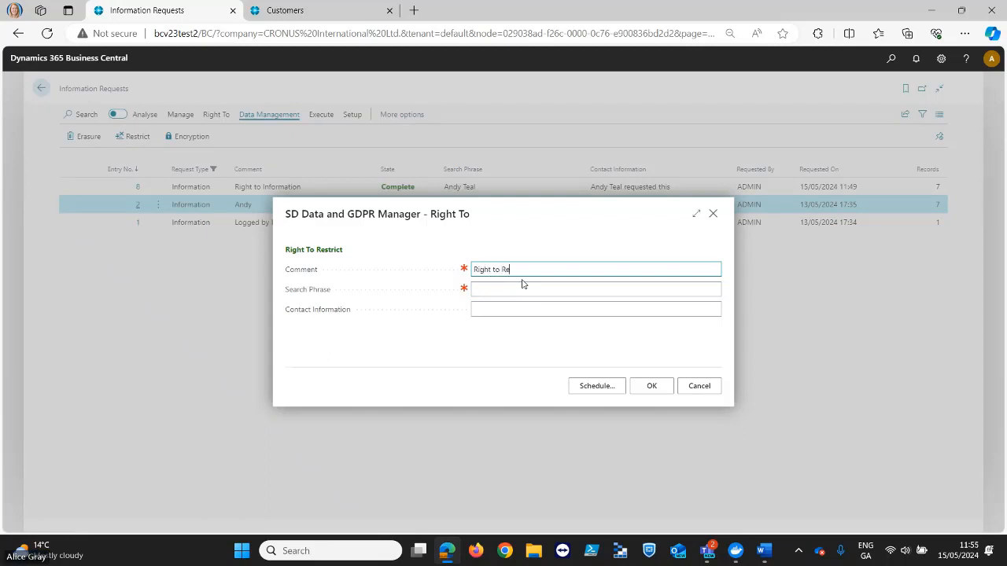
text(strict)
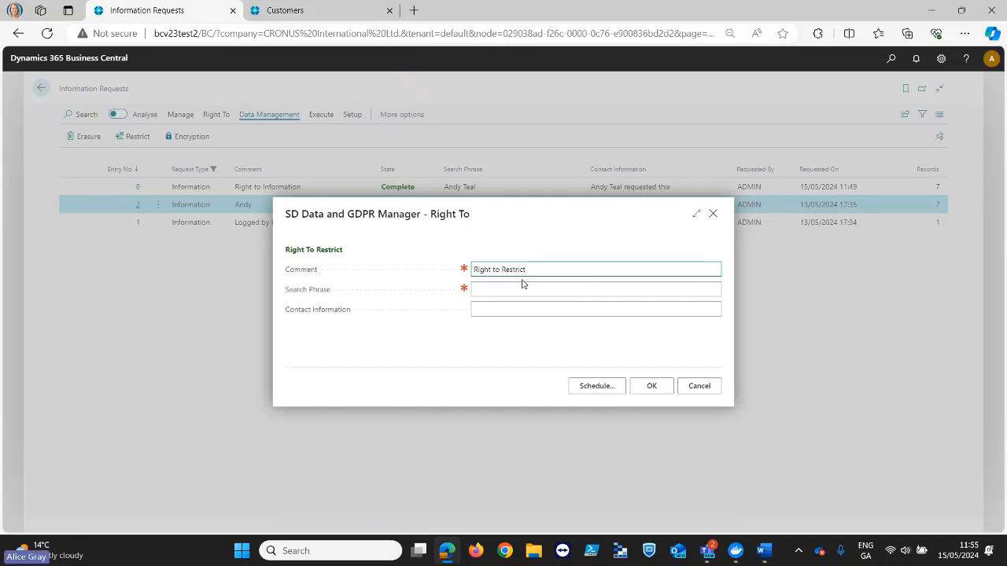
- Set the search phrase to "New Concepts Furniture" and the contact information to "CFO in New Concepts Furniture", and create the restrict request
click(523, 288)
key(ctrl+v)
click(511, 313)
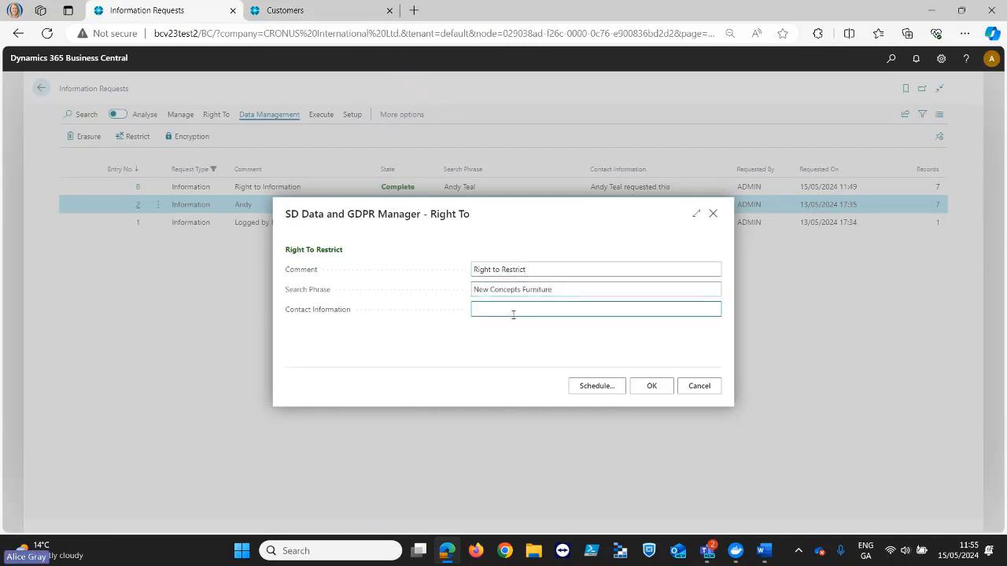
key(ctrl+v)
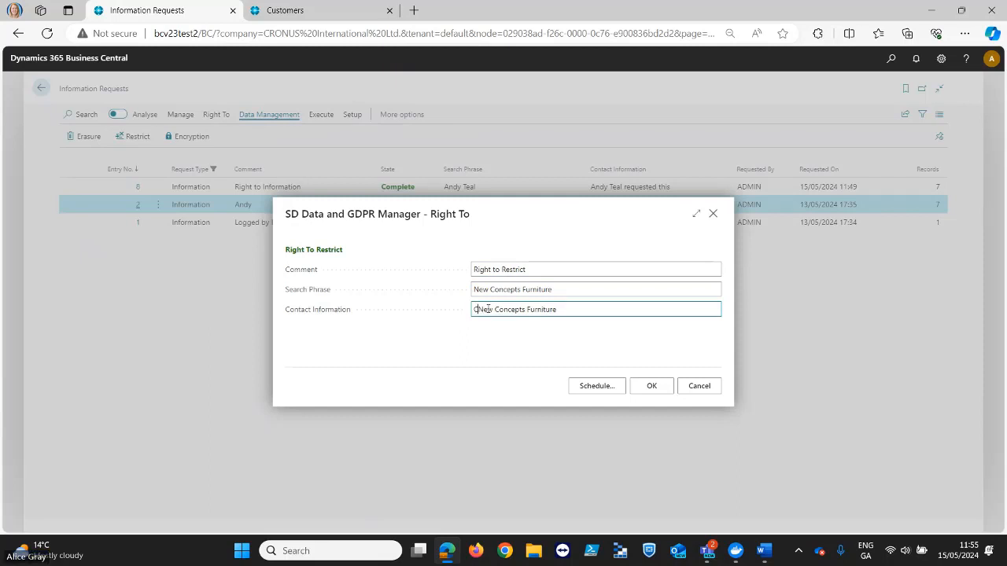
text(CFO in)
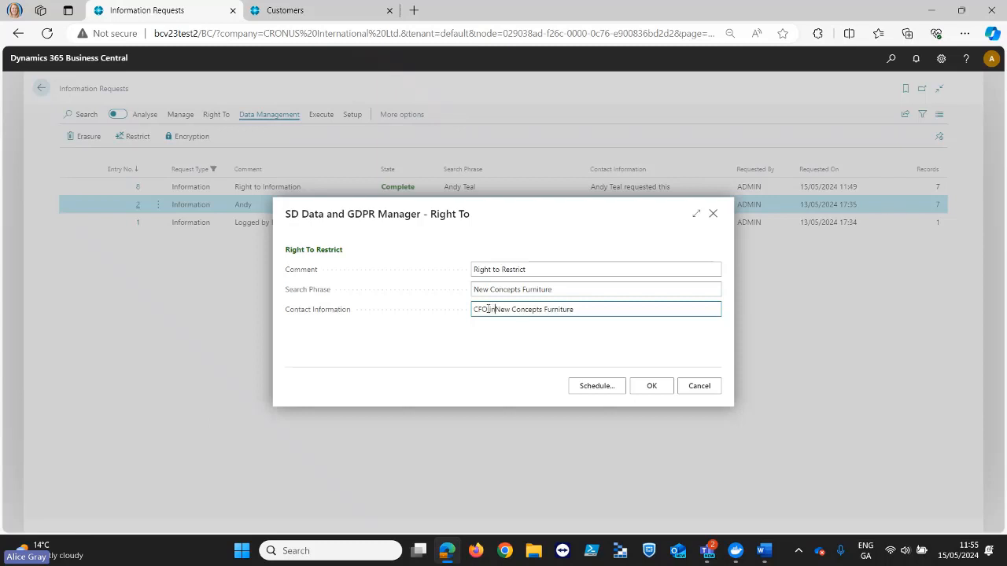
click(652, 388)
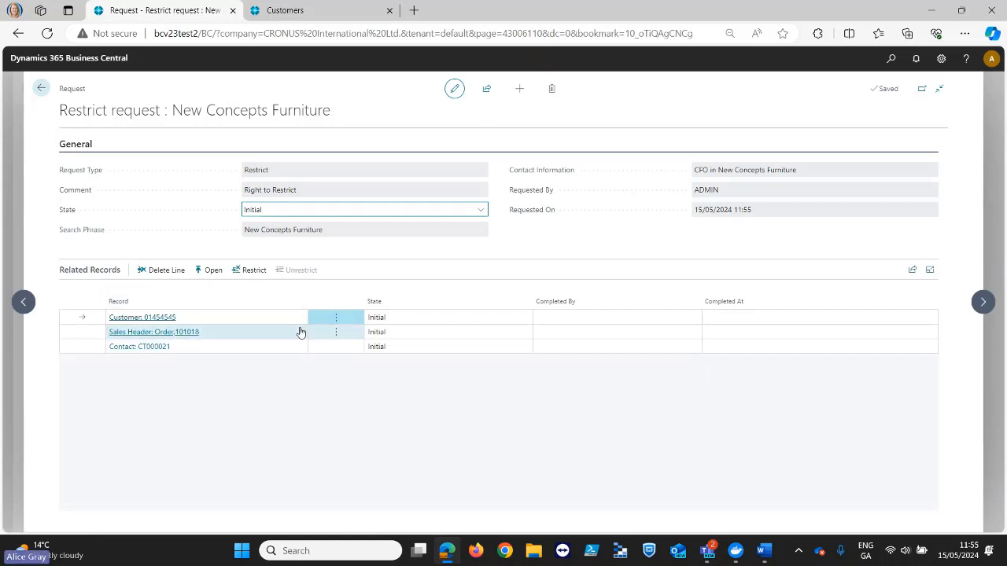
- Delete the sales order and contact lines from the restrict request's related records
click(336, 332)
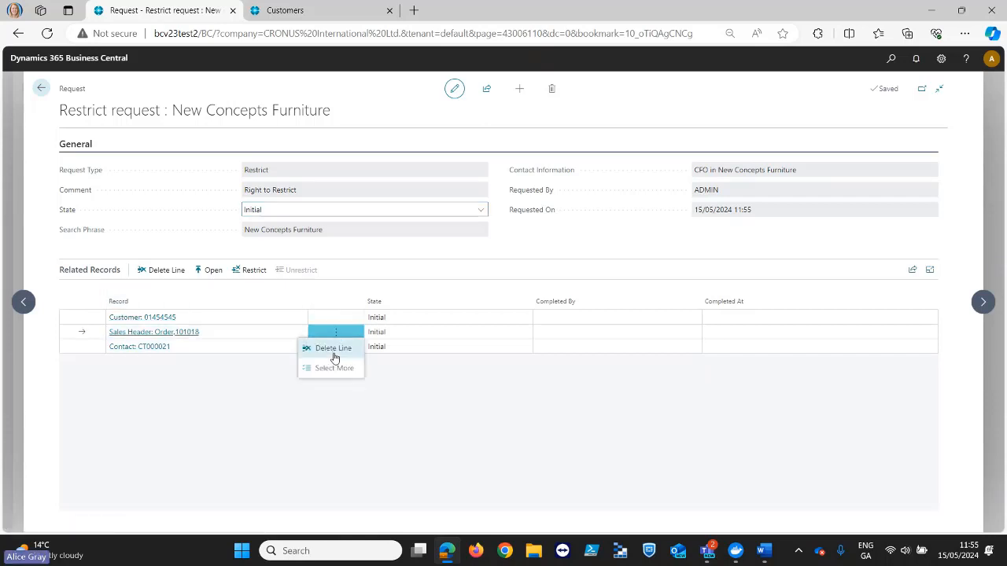
click(333, 348)
click(544, 331)
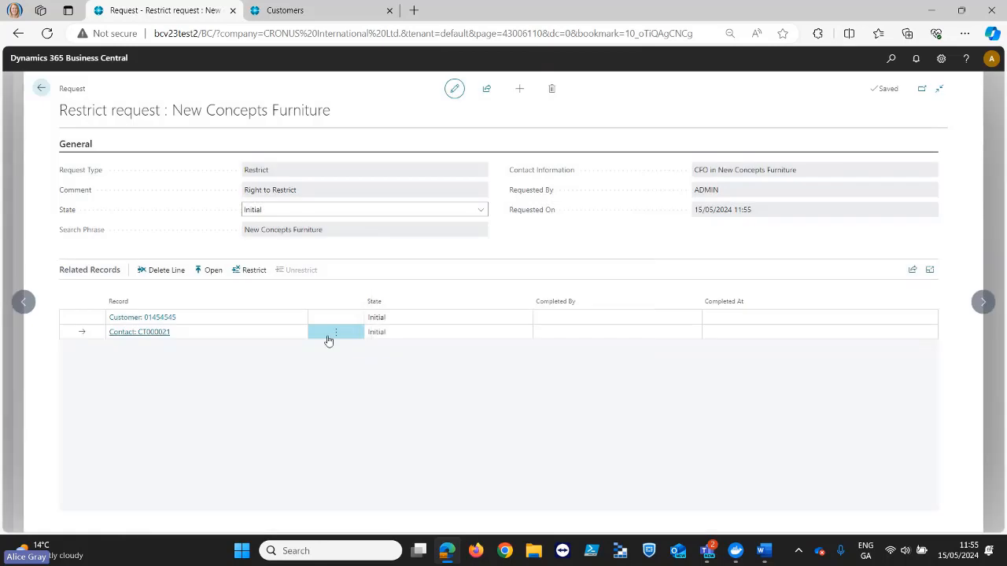
click(330, 336)
click(342, 351)
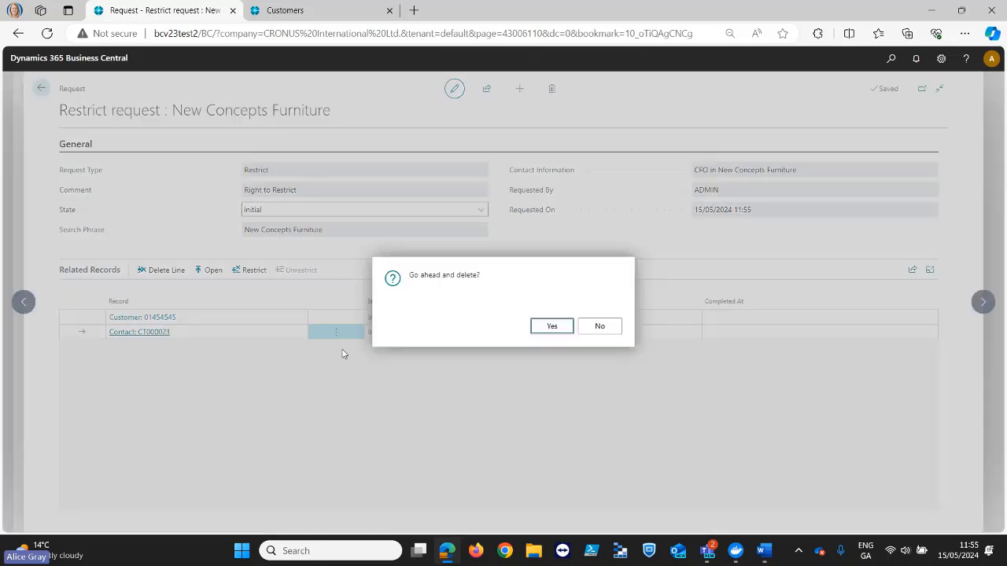
click(553, 326)
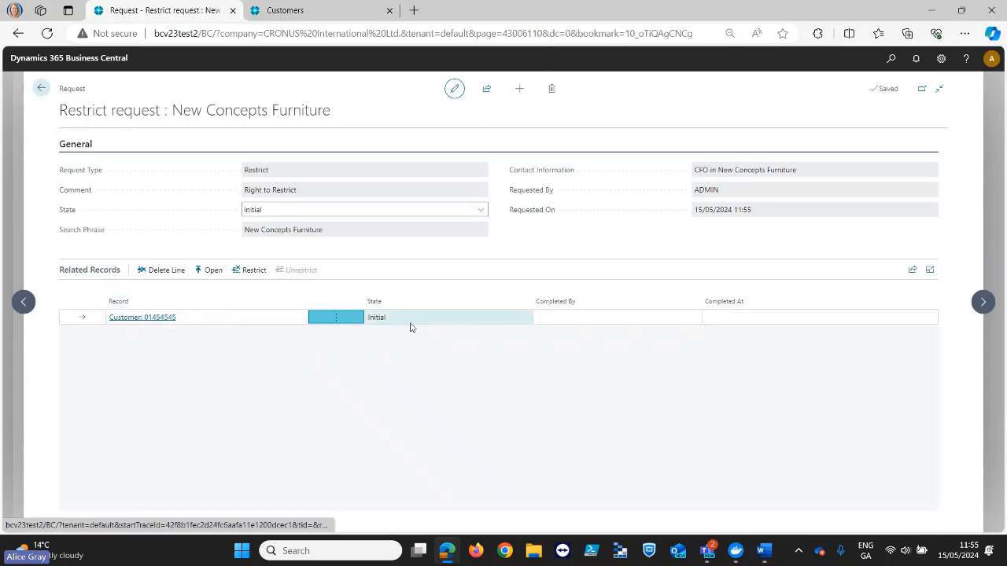
- Restrict the remaining customer record in the New Concepts Furniture request
click(250, 271)
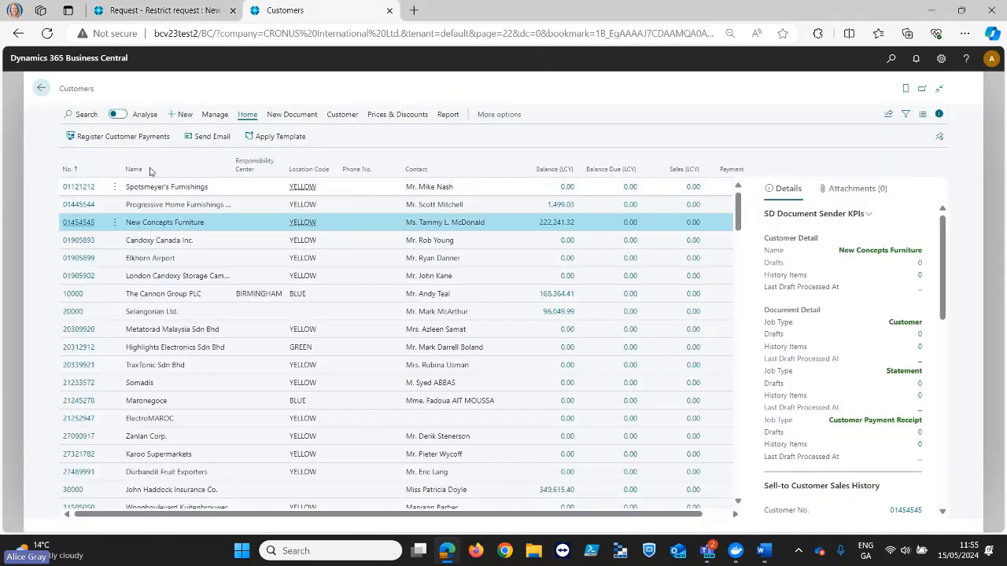
click(200, 14)
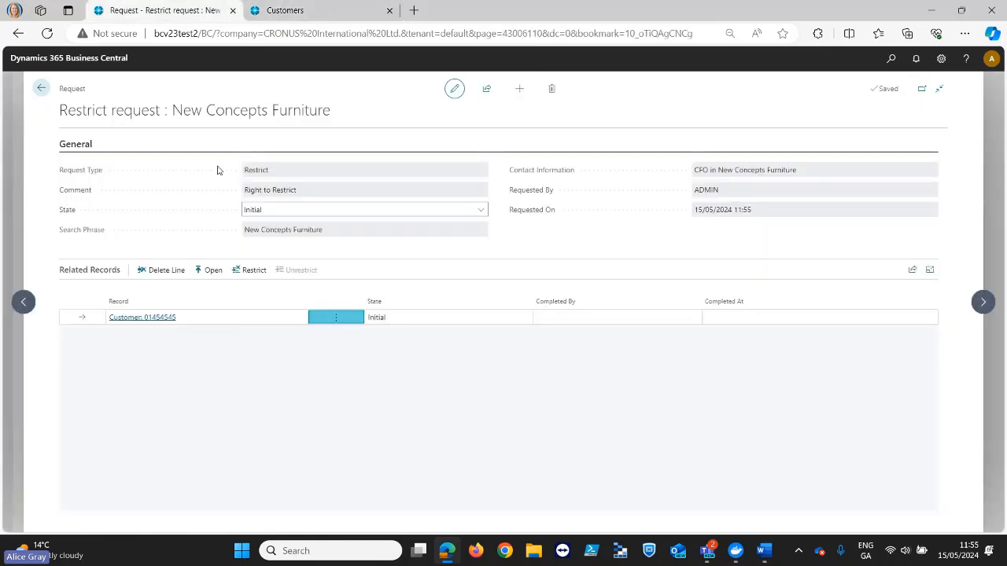
click(255, 273)
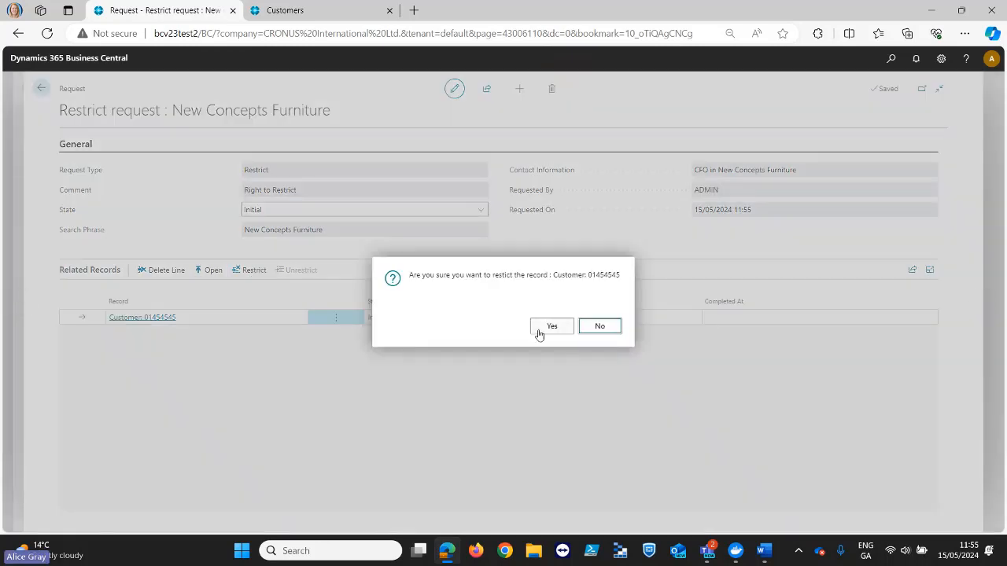
click(553, 329)
- Open the customer card from the request's related record, examine its Blocked and Address 2 fields, and return to the request
click(209, 273)
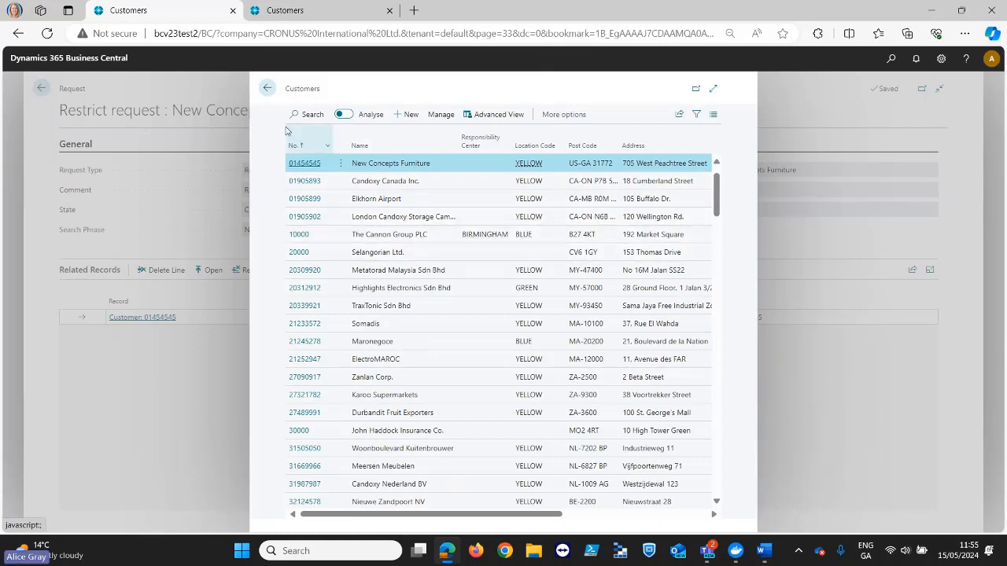
click(268, 88)
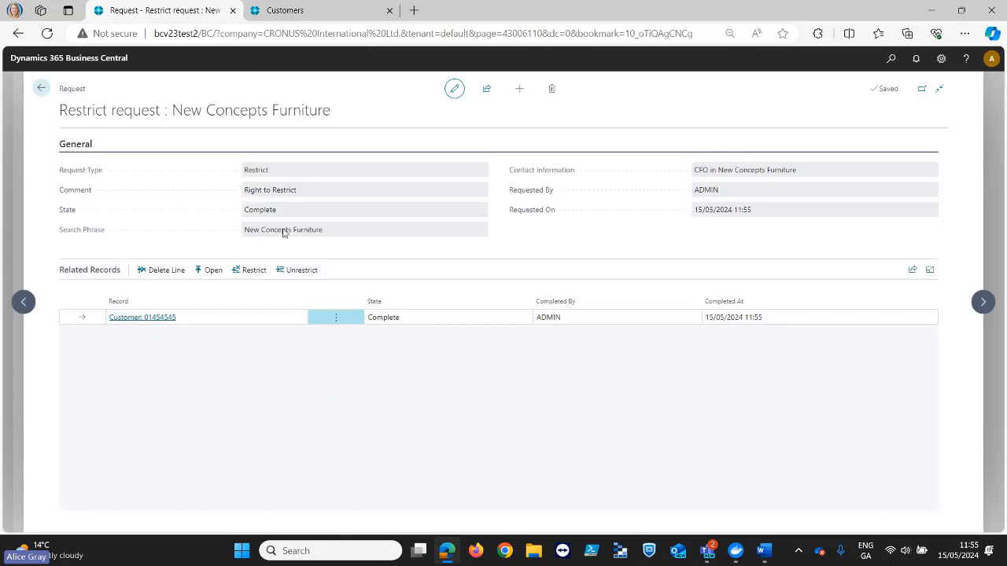
click(213, 271)
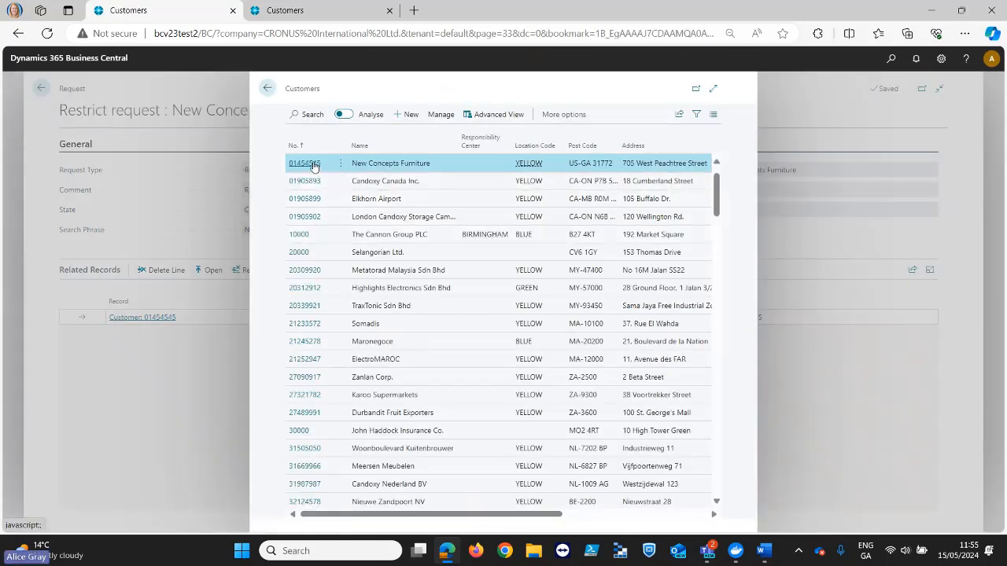
click(313, 164)
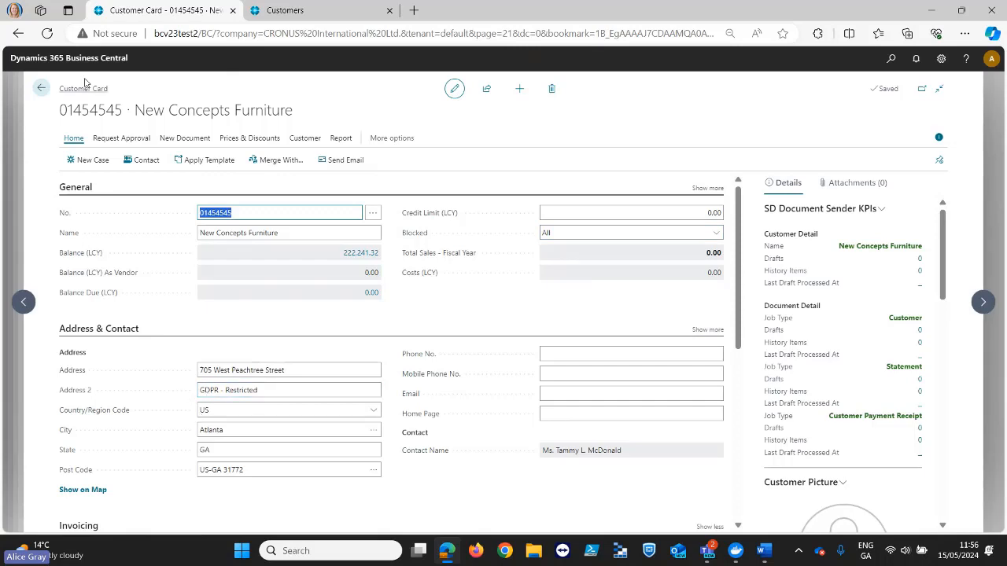
click(41, 88)
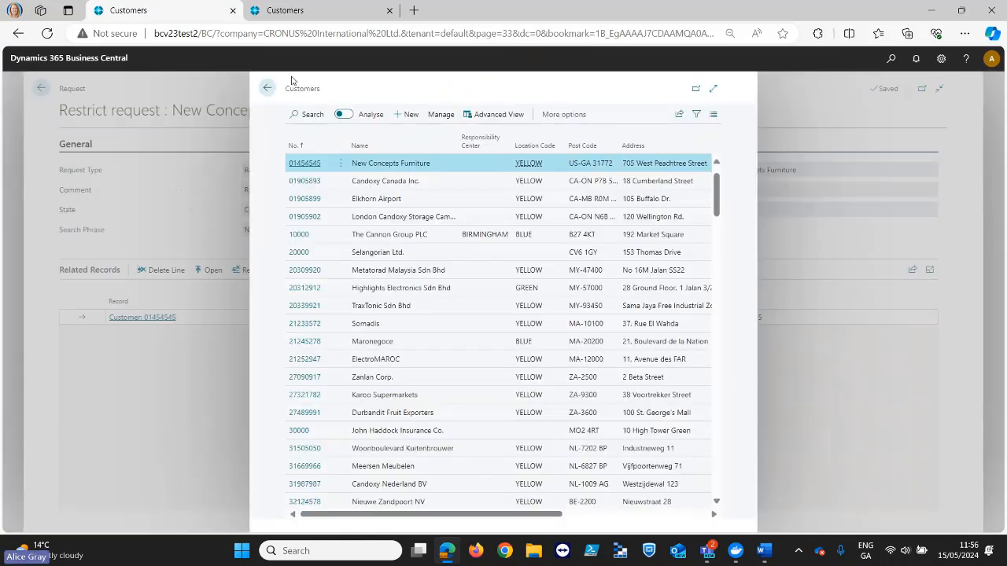
click(268, 88)
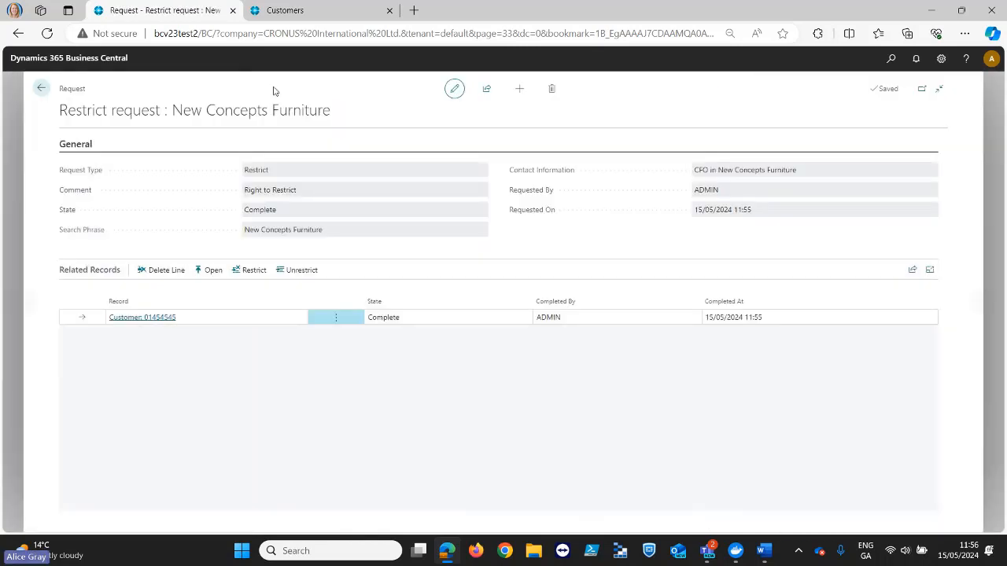
- Run the Unrestrict action on the customer record in the New Concepts Furniture request and answer its confirmation
click(300, 273)
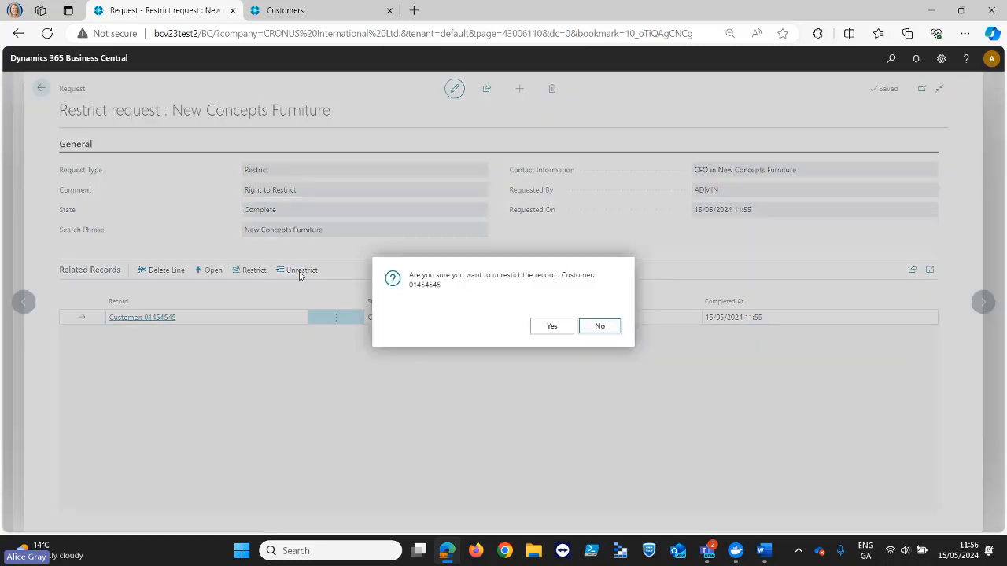
click(546, 327)
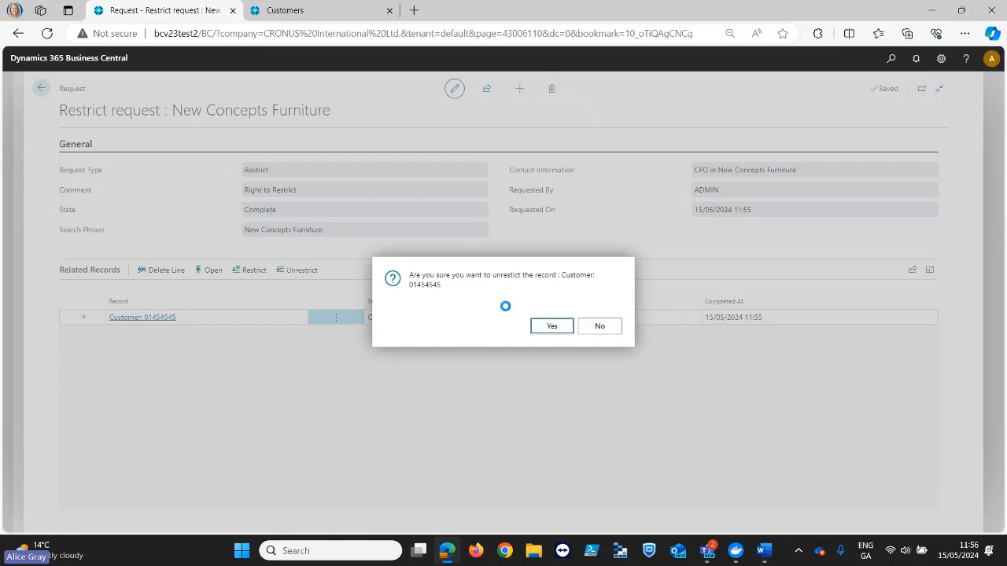
click(600, 325)
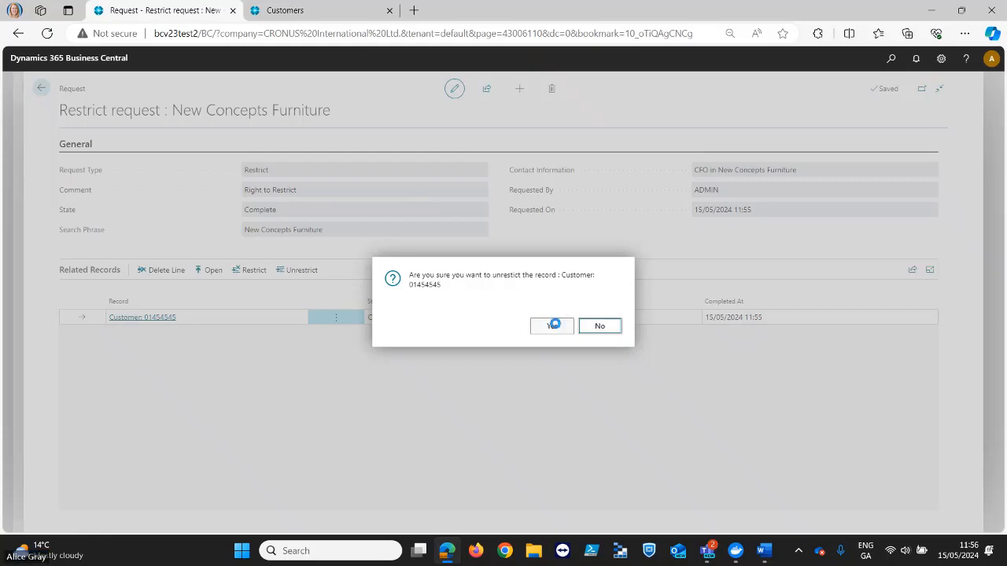
- In the other Business Central tab, leave the Customers list and open the Portability Requests list from the home page
click(305, 15)
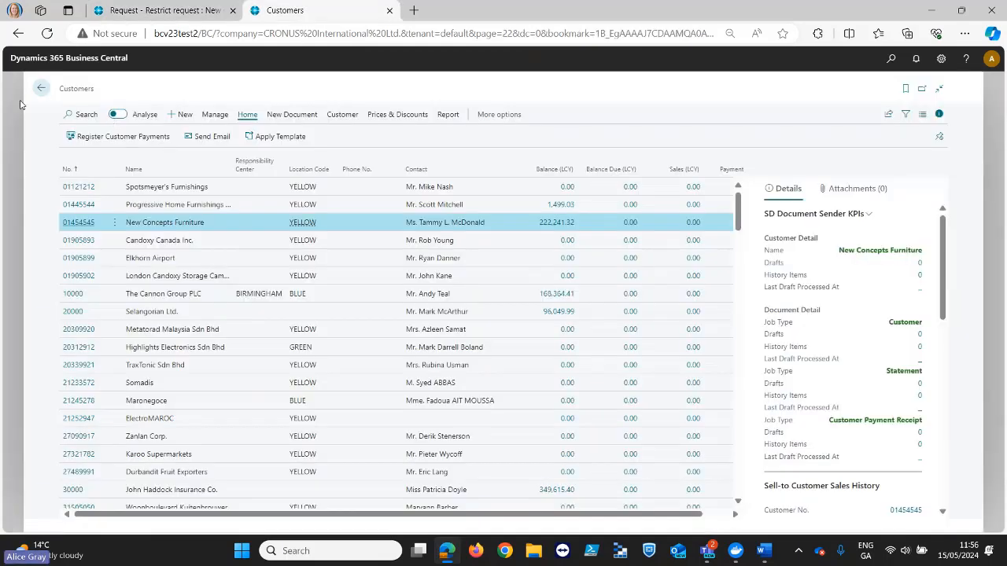
click(42, 87)
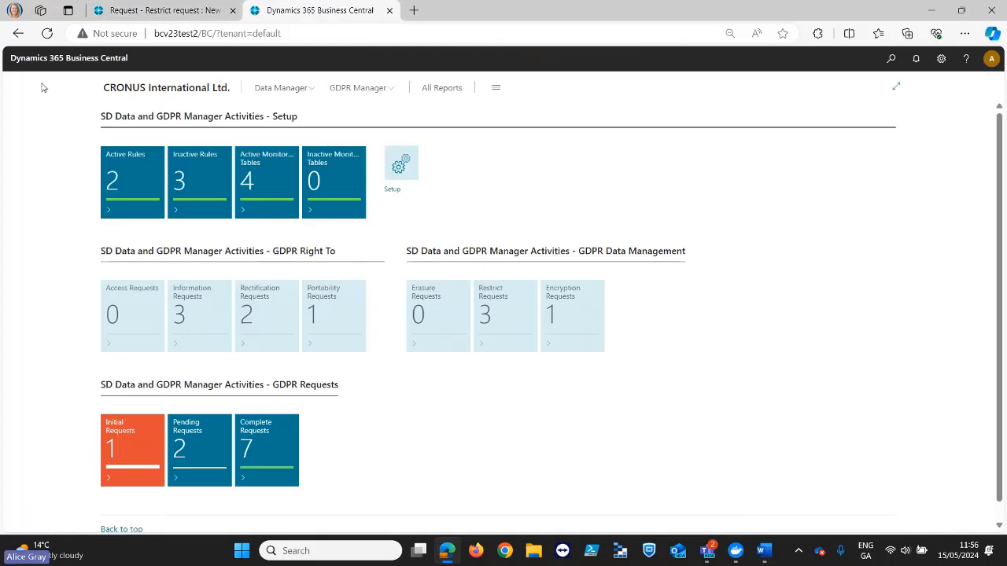
click(328, 326)
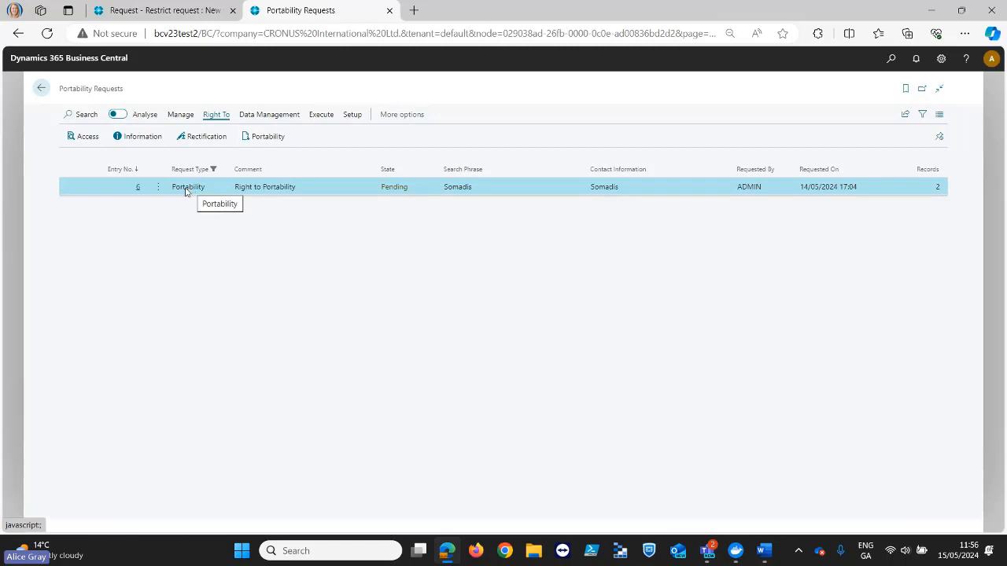
- Open the Somadis portability request for editing and export its portability file under the file name portablity.csv
click(140, 191)
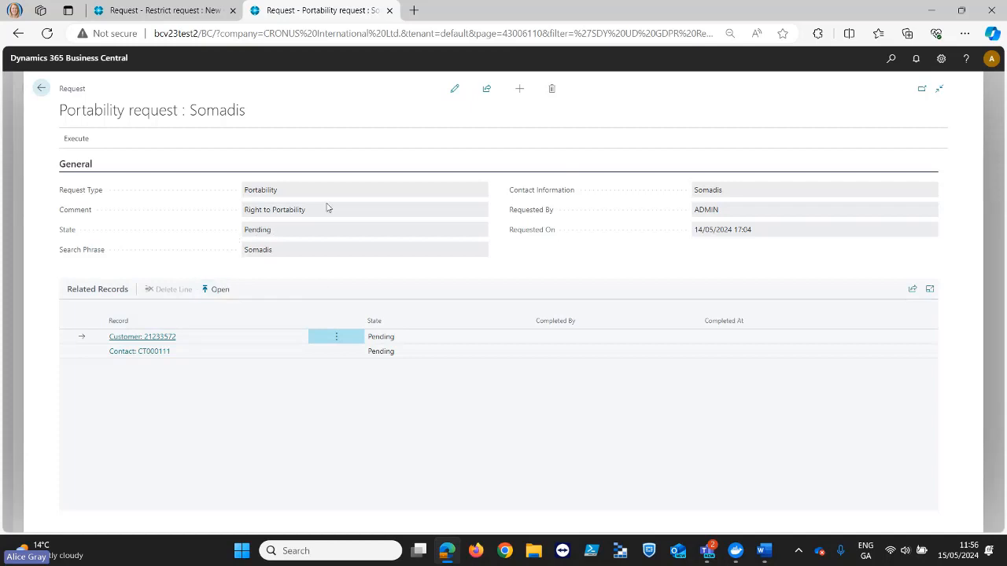
click(454, 89)
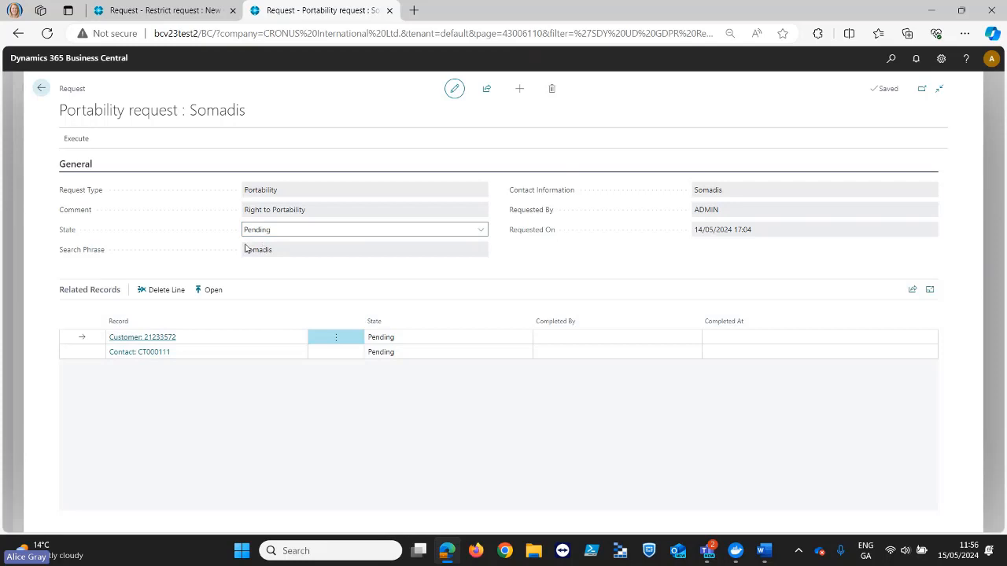
drag(245, 248, 270, 265)
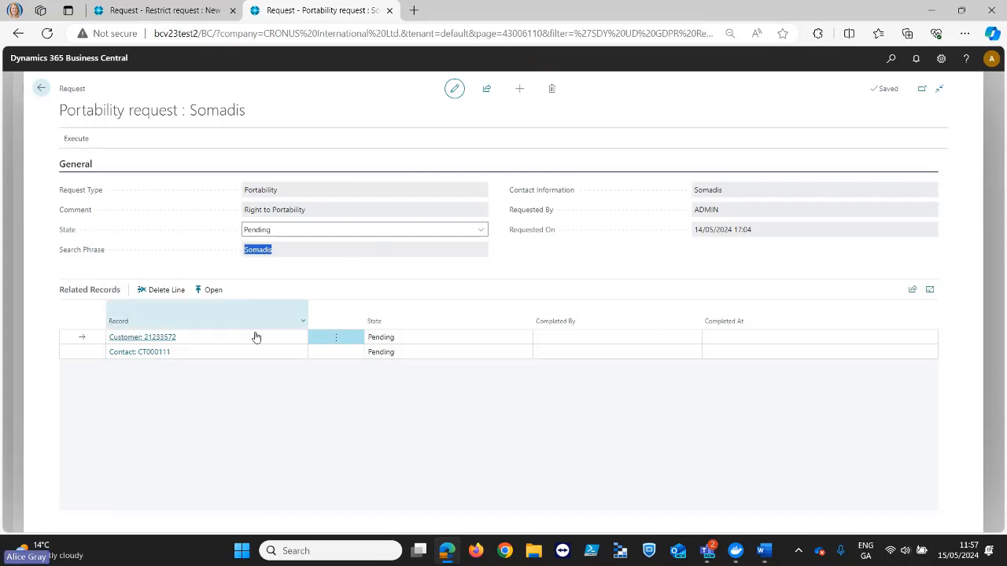
click(75, 138)
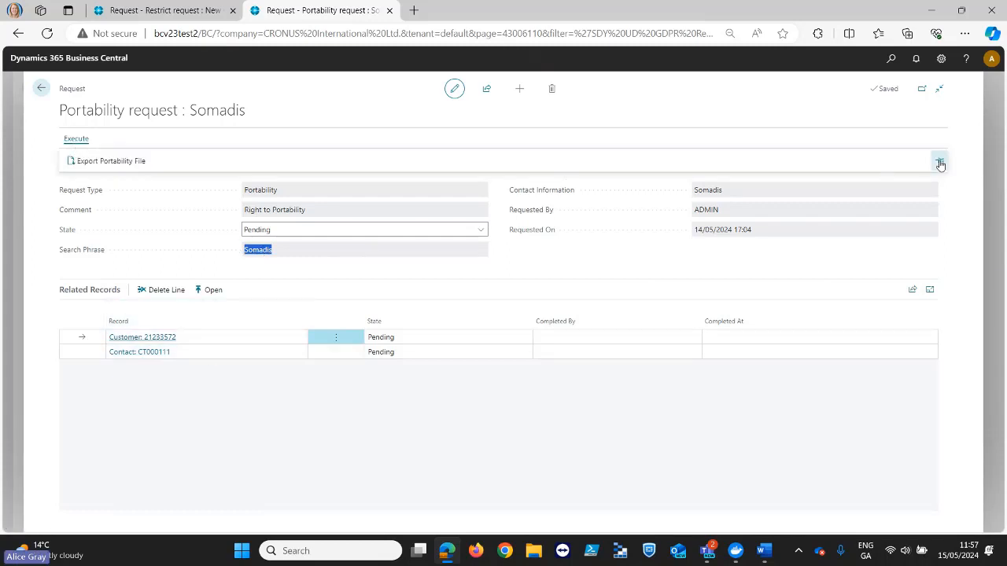
click(940, 163)
click(110, 160)
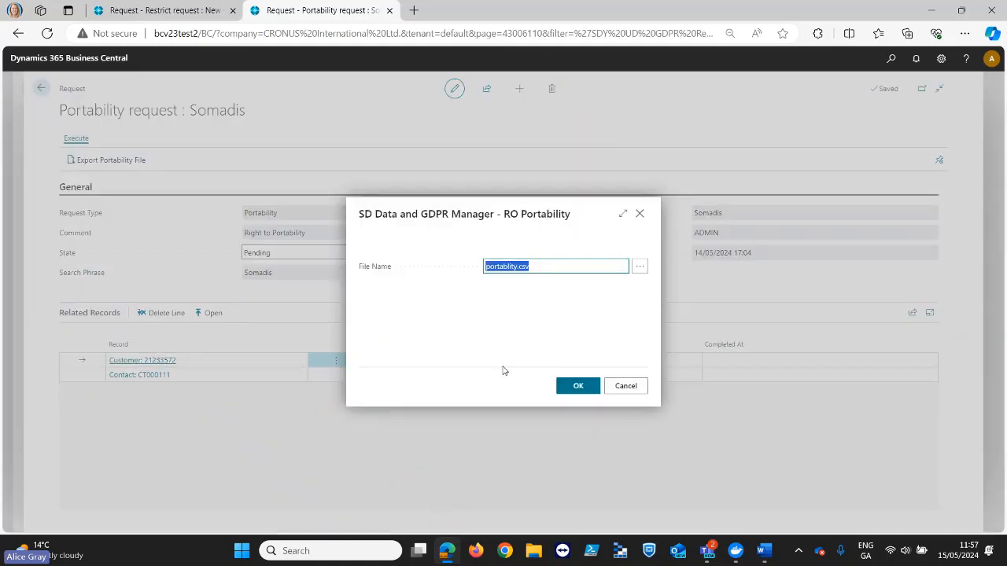
click(582, 387)
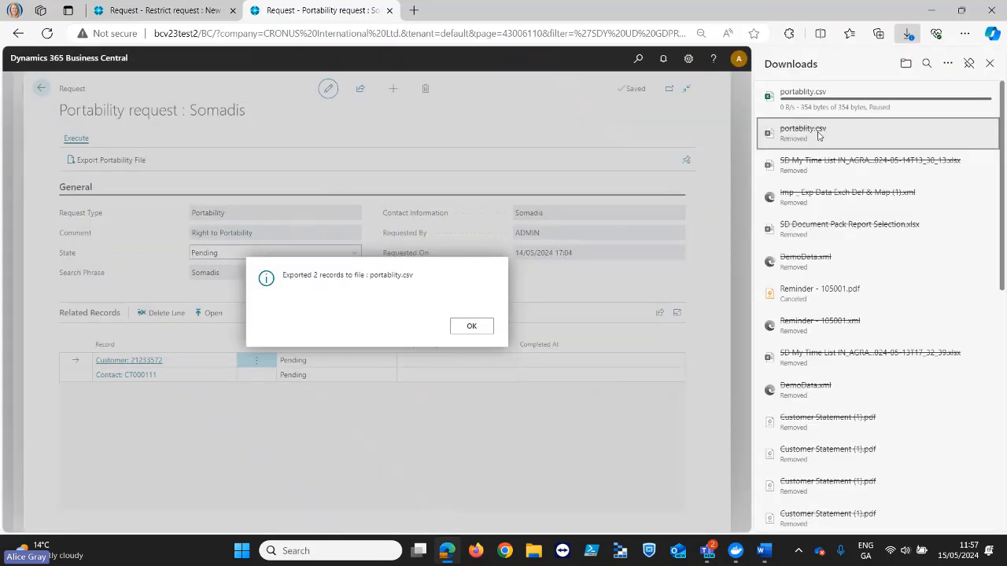
- Open the downloaded portablity.csv, acknowledge the export message in the request, and switch to the file in Excel
click(859, 109)
click(836, 115)
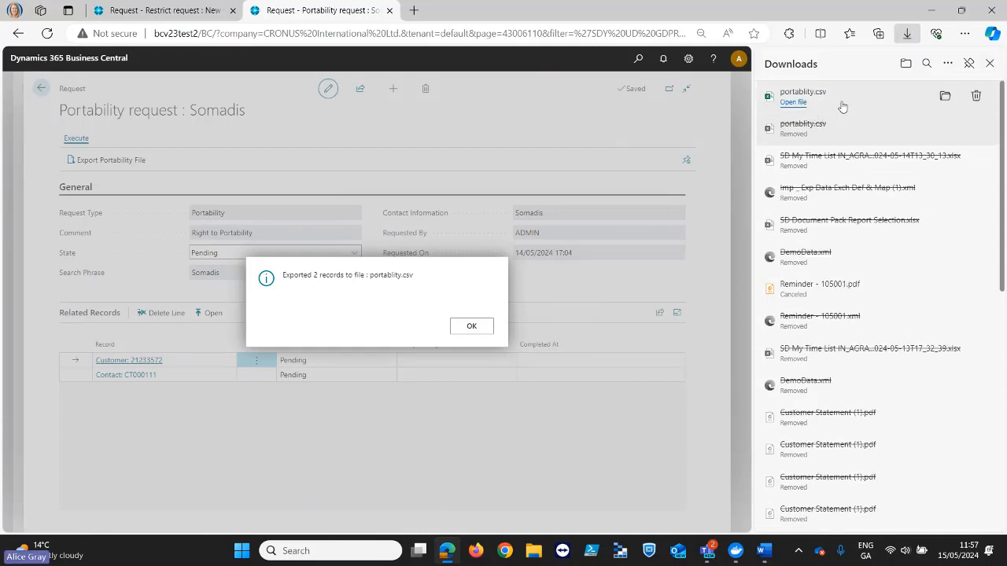
click(989, 63)
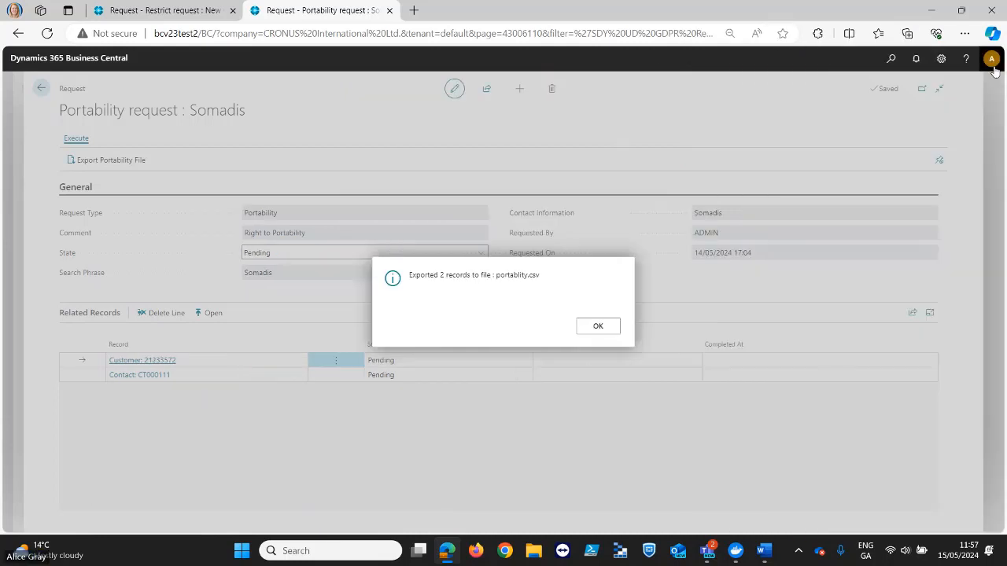
click(598, 326)
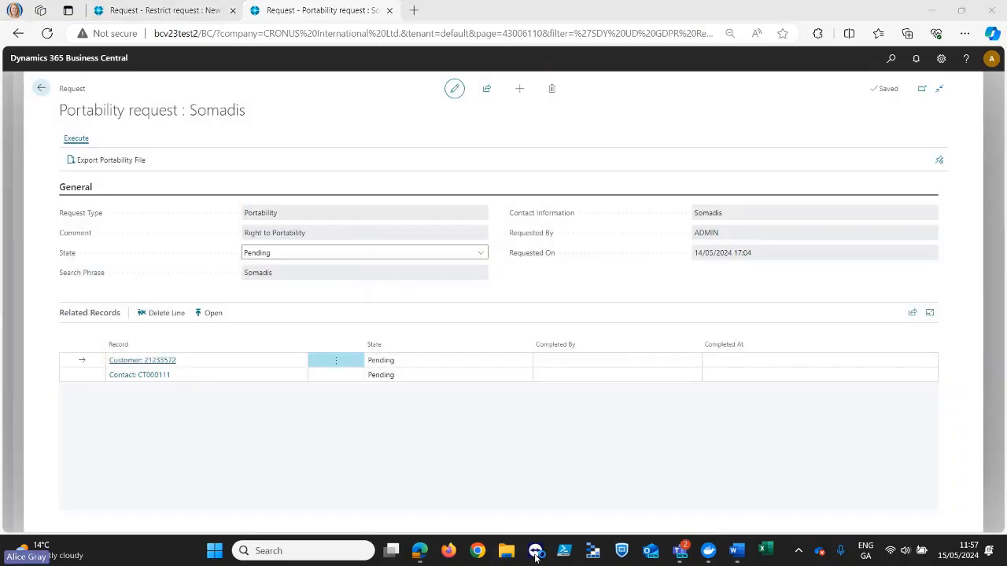
click(762, 553)
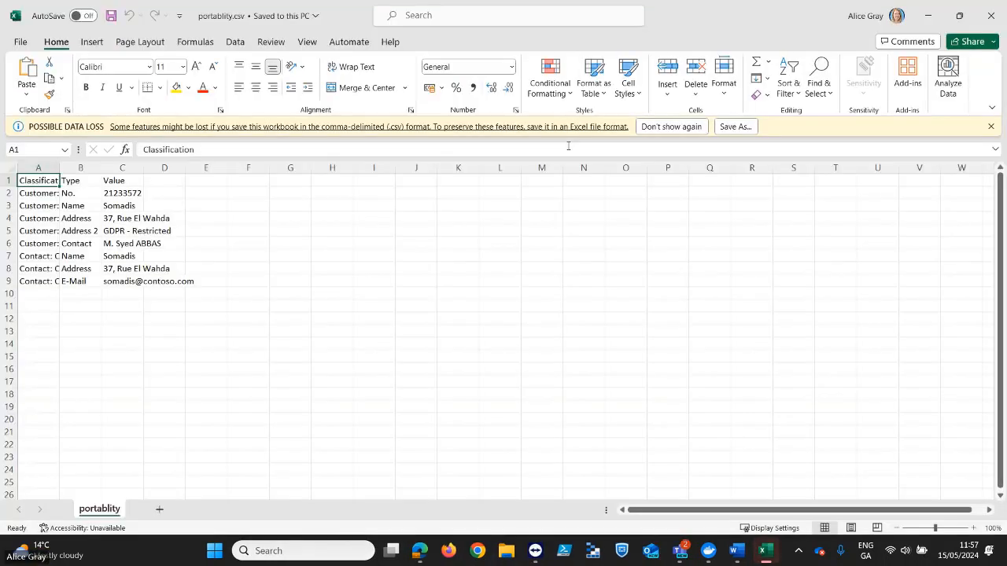
- Fit columns A to C to their contents to examine the exported data, and close portablity.csv without saving
double_click(59, 168)
click(130, 167)
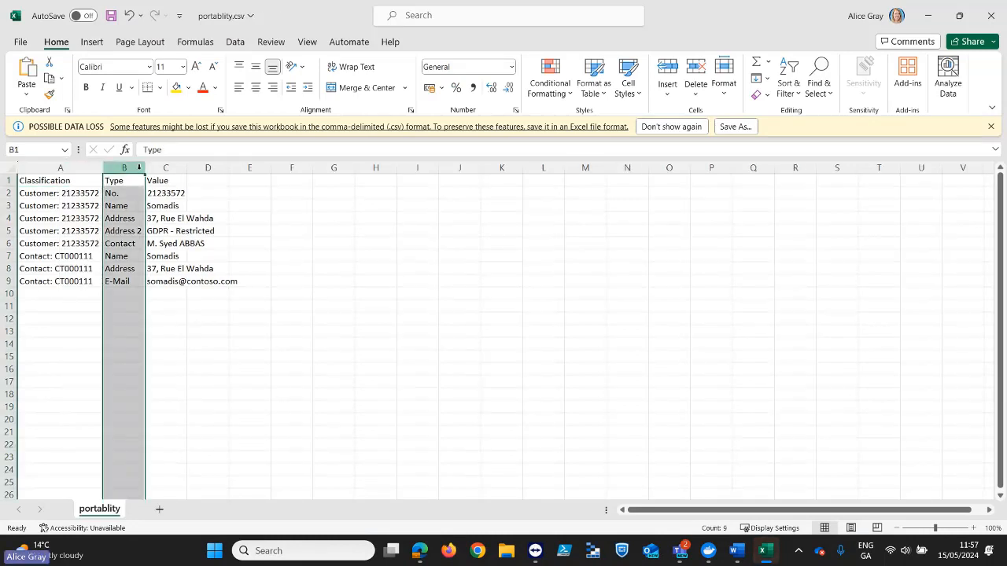
double_click(140, 168)
double_click(188, 171)
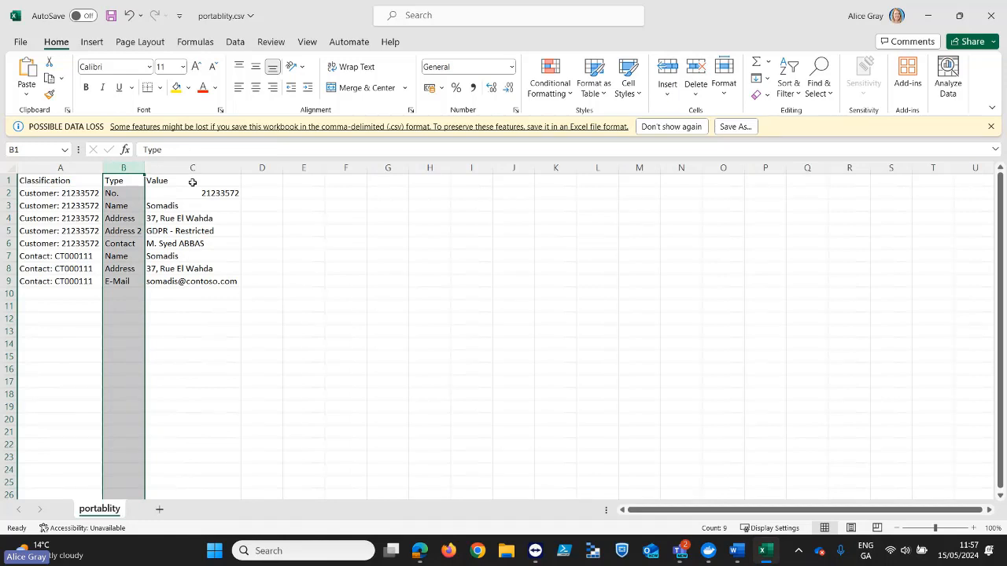
click(991, 16)
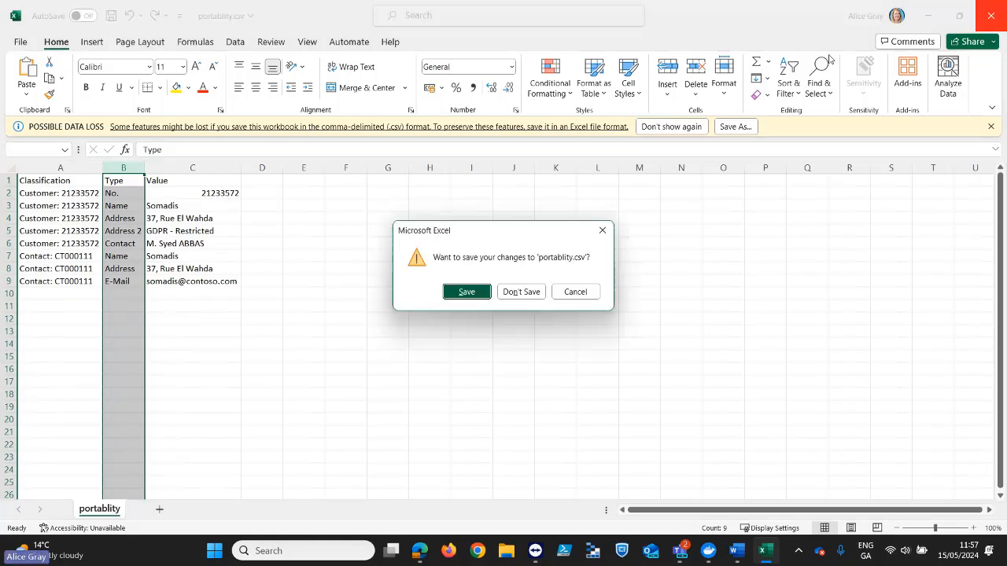
click(526, 296)
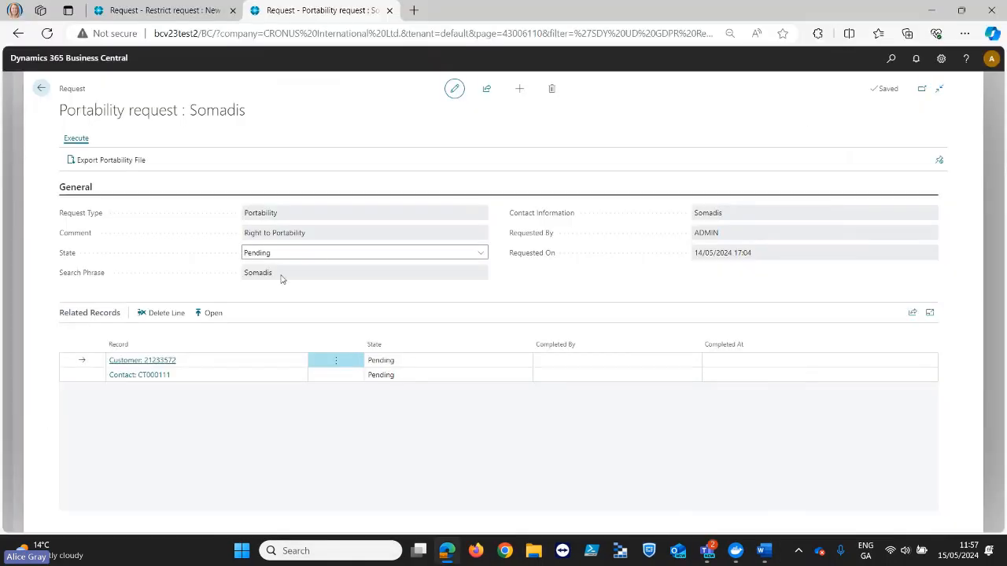
- Set the Somadis portability request's State to Complete and return to the Portability Requests list
click(481, 253)
click(473, 286)
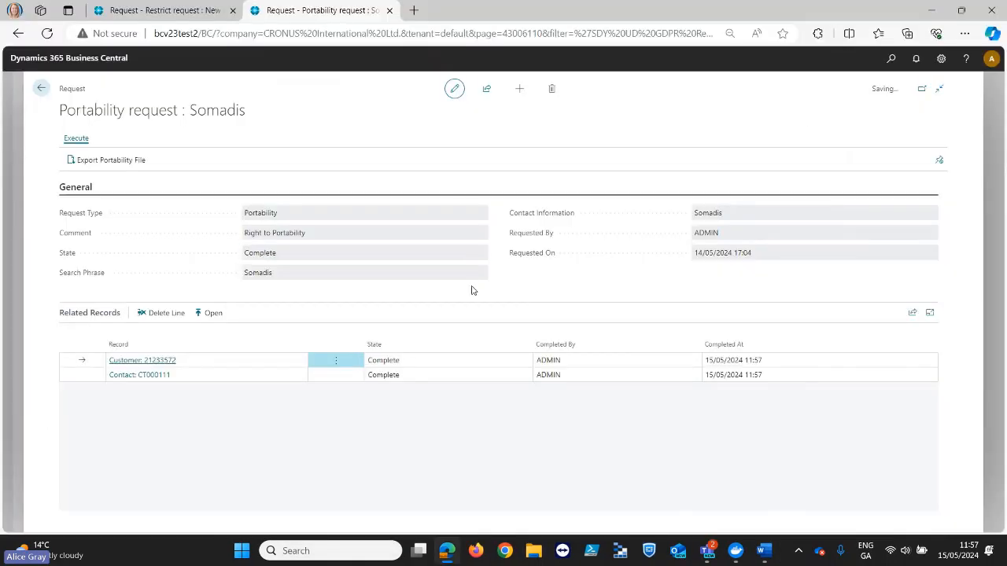
click(42, 89)
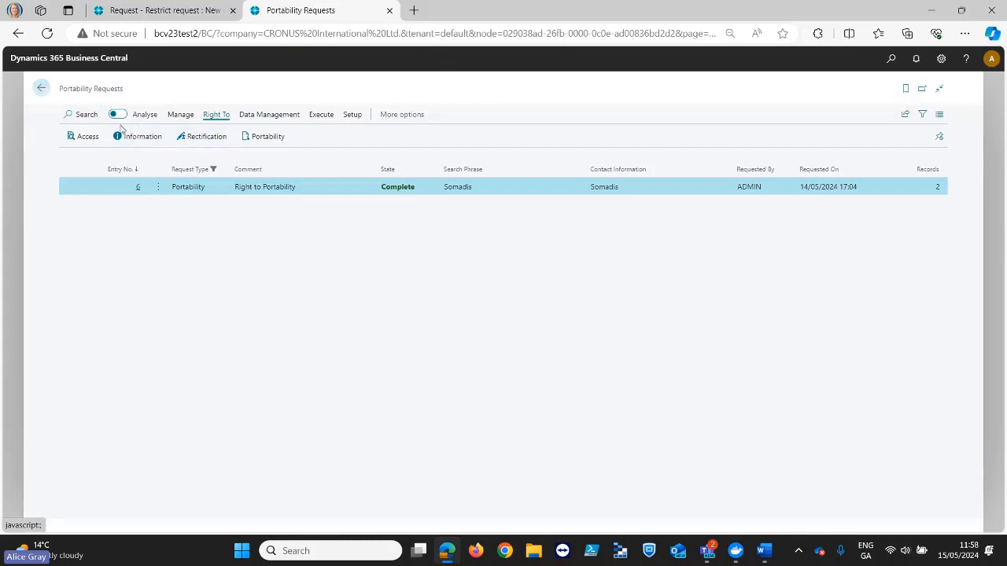
- Look over the data management actions, return to the home page, and open the Initial Requests list
click(267, 116)
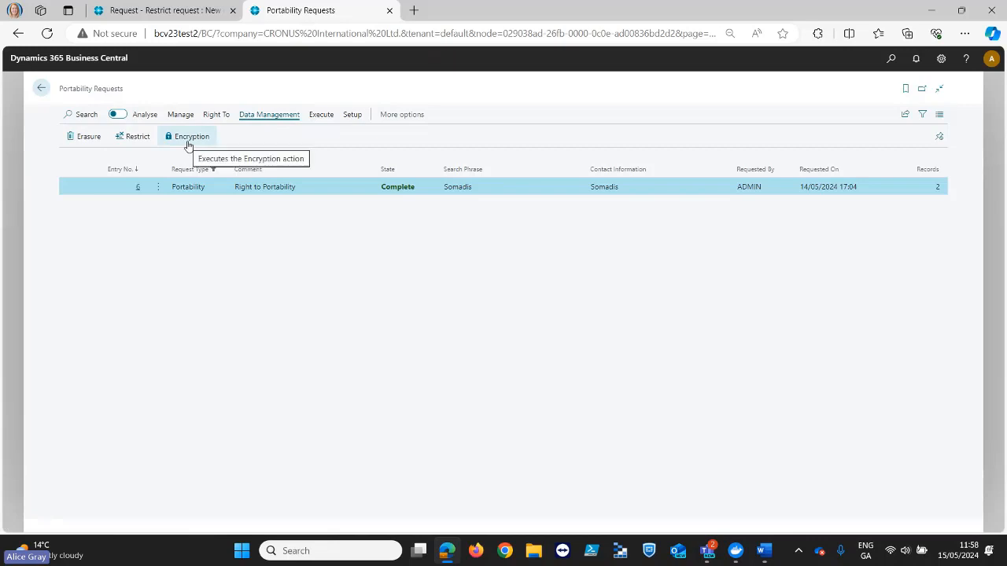
click(37, 88)
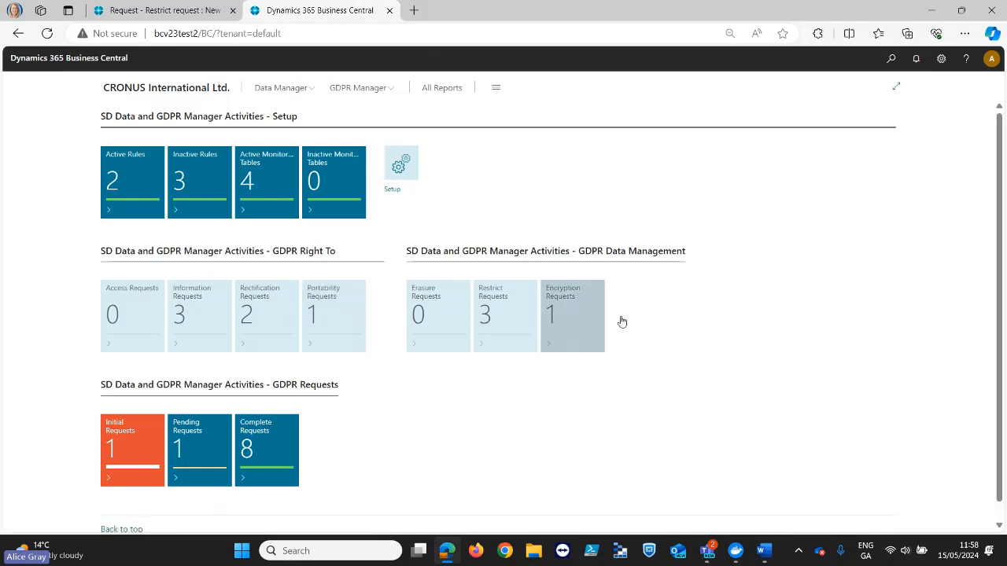
click(147, 463)
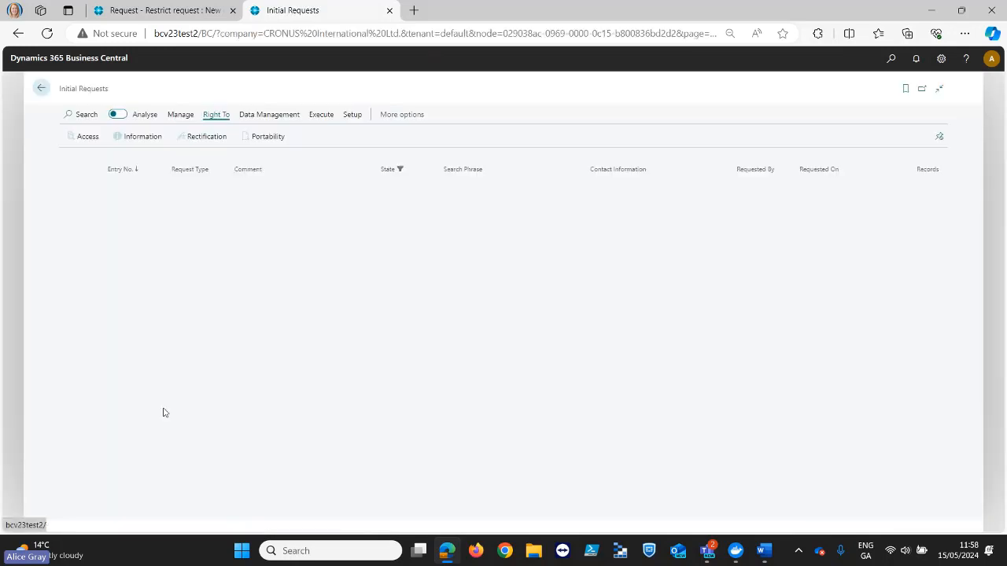
- Create an encryption request with the comment "Right to Encryption", using the employee's first name as search phrase and contact information
click(269, 115)
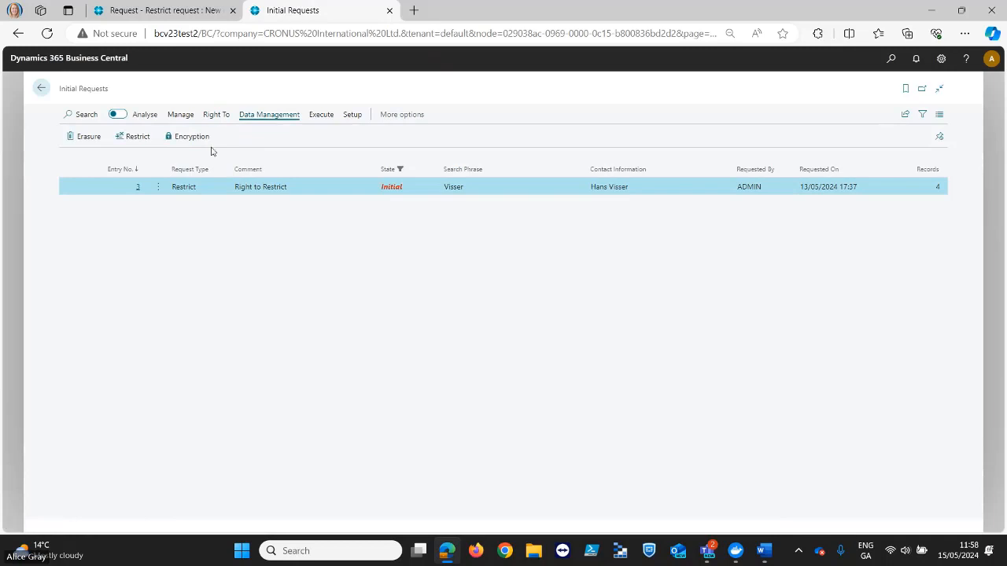
click(185, 139)
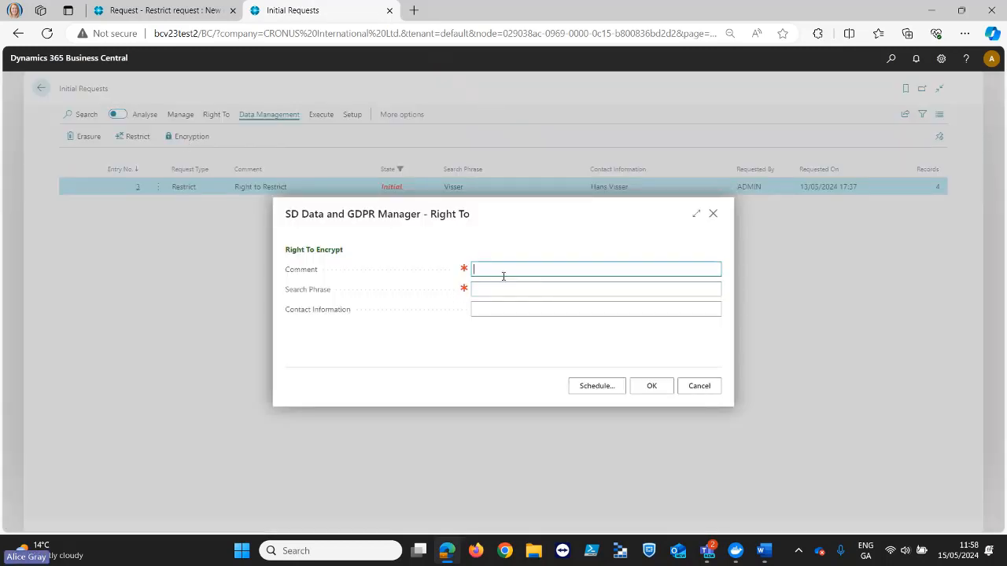
text(Right to Encr)
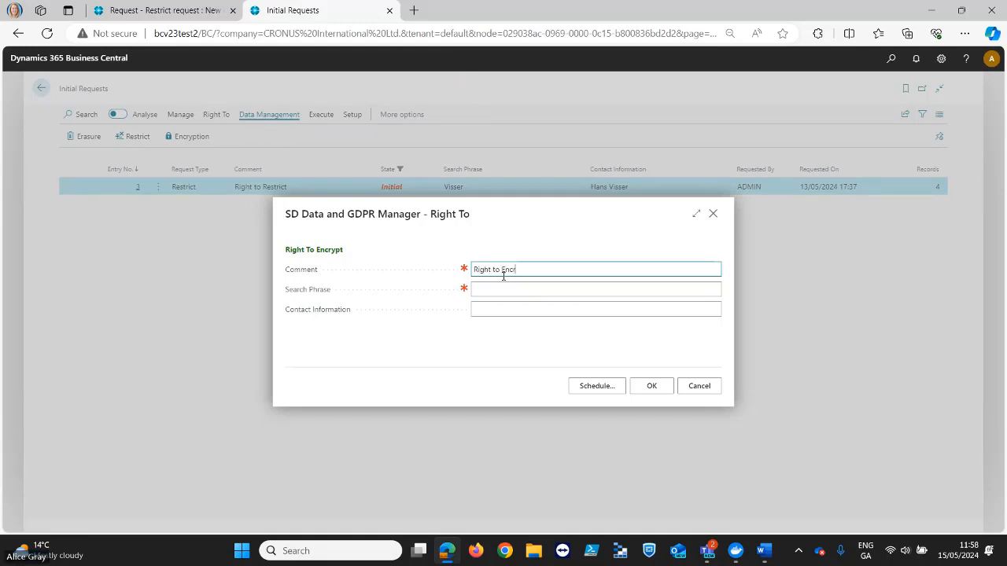
text(yption)
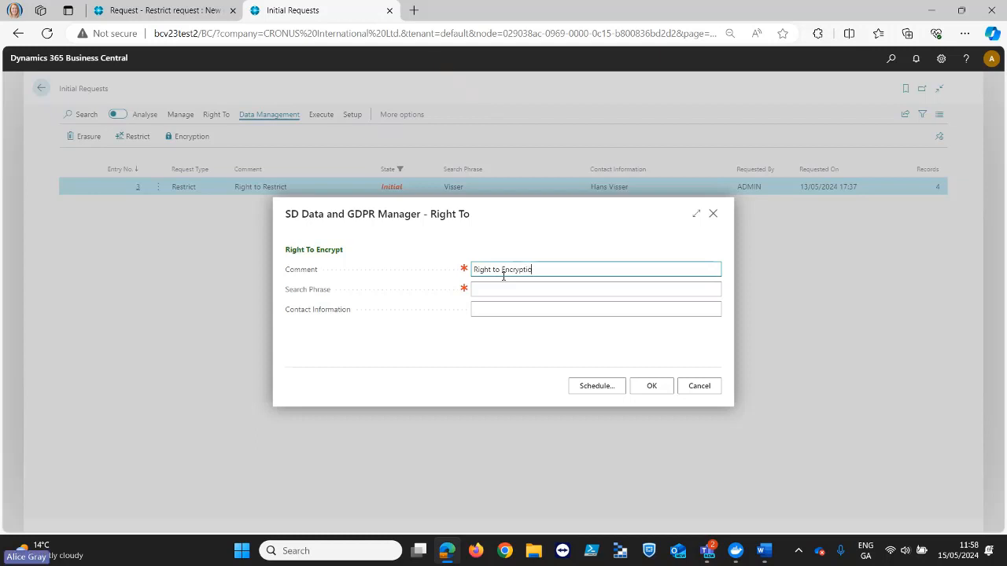
key(Tab)
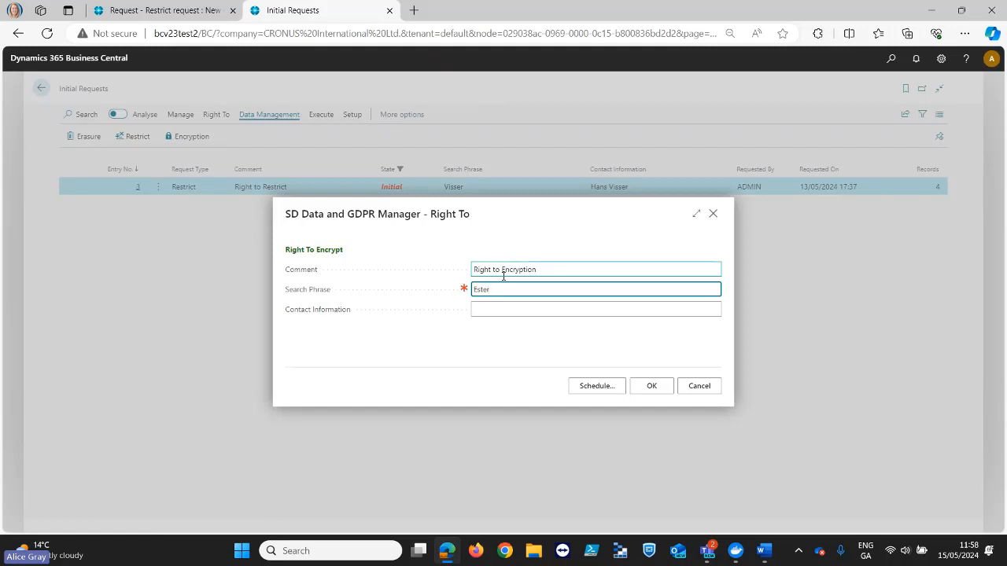
click(504, 308)
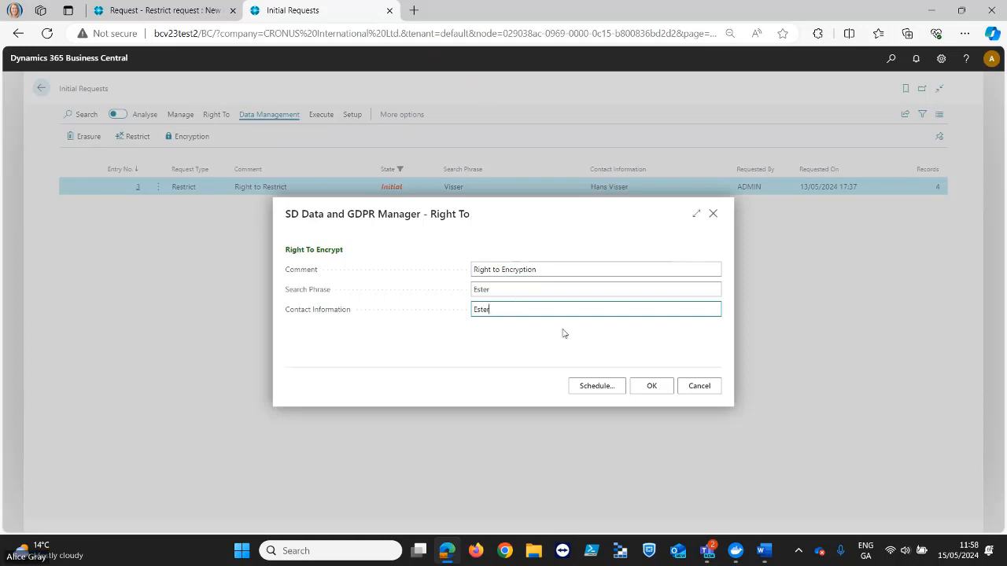
click(651, 388)
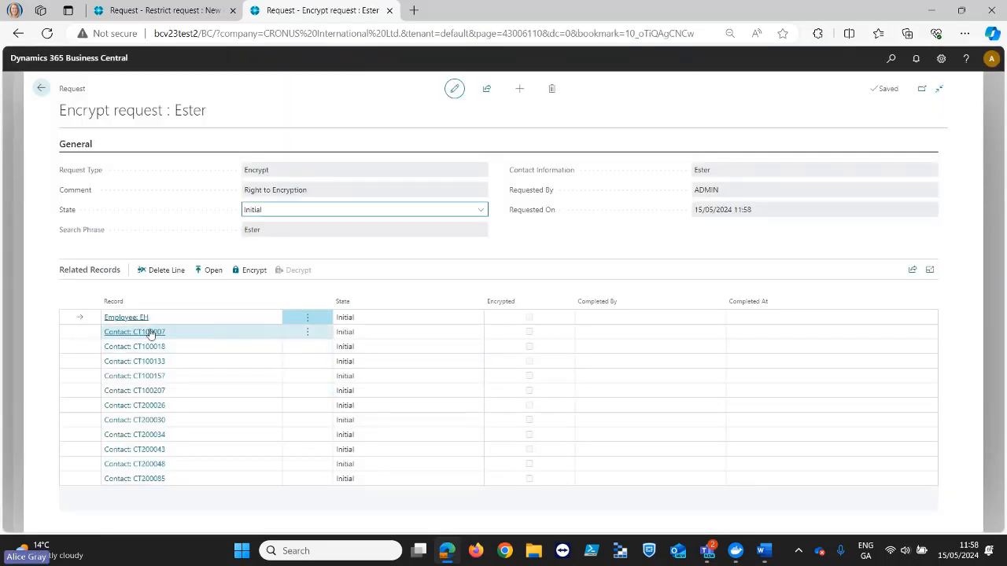
- Open the employee card from the encryption request's related record, examine its contact and personal fields, and return to the Employees list
click(164, 320)
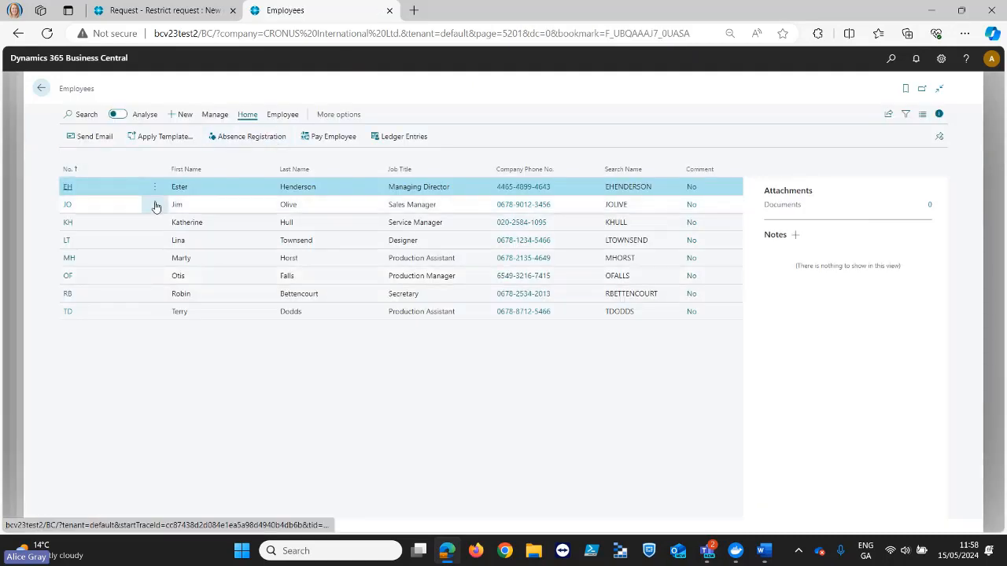
click(67, 188)
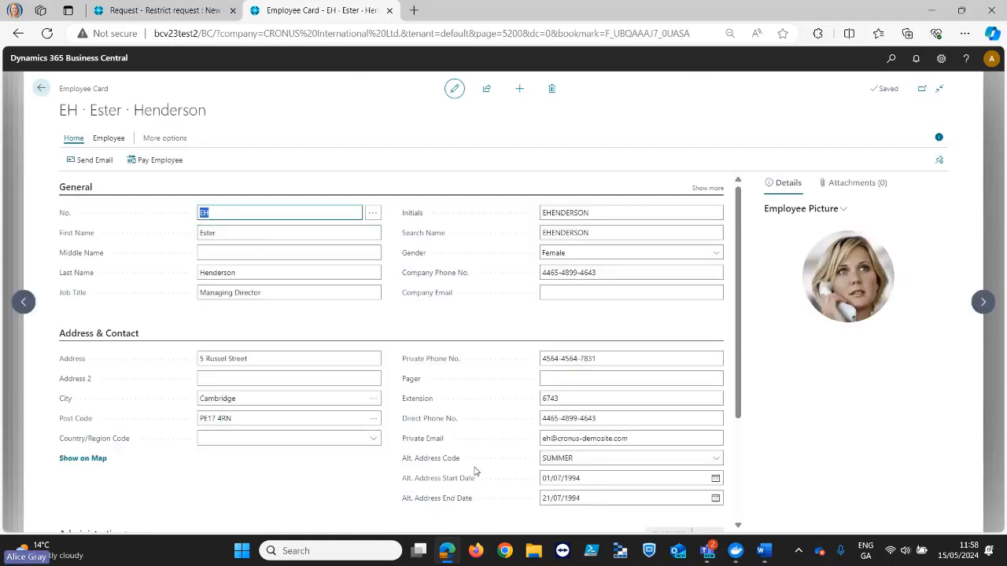
scroll(474, 471, down, 2)
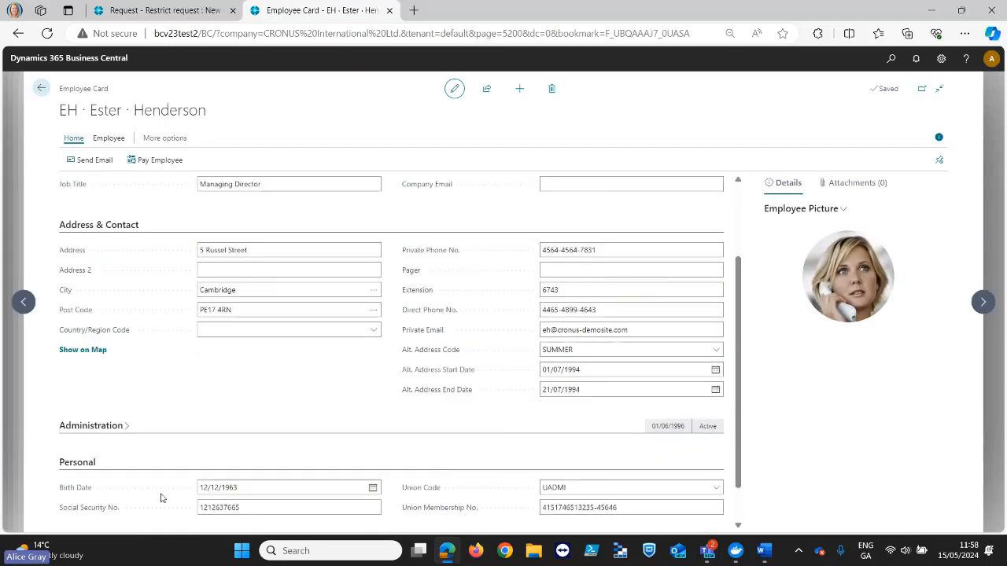
click(100, 225)
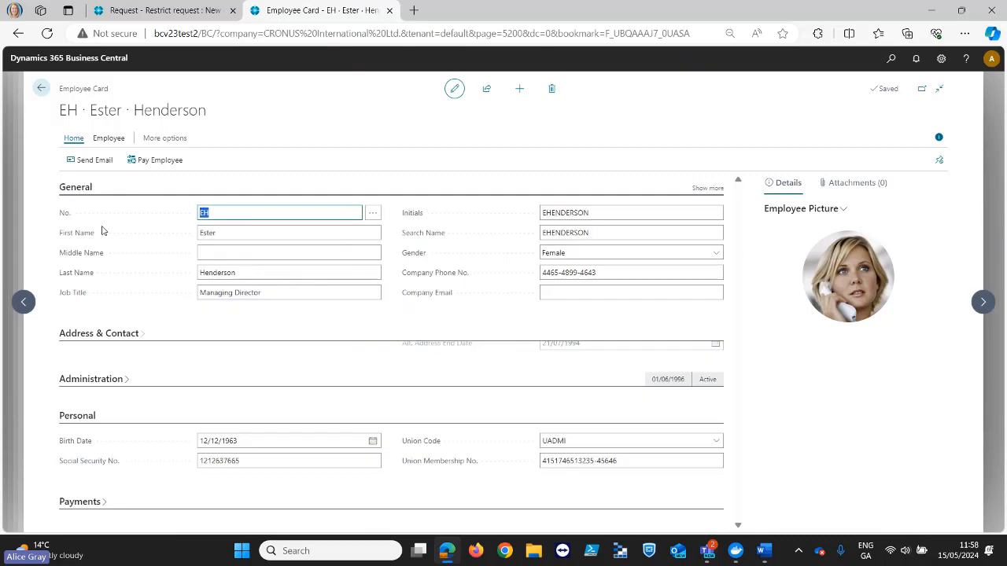
click(41, 88)
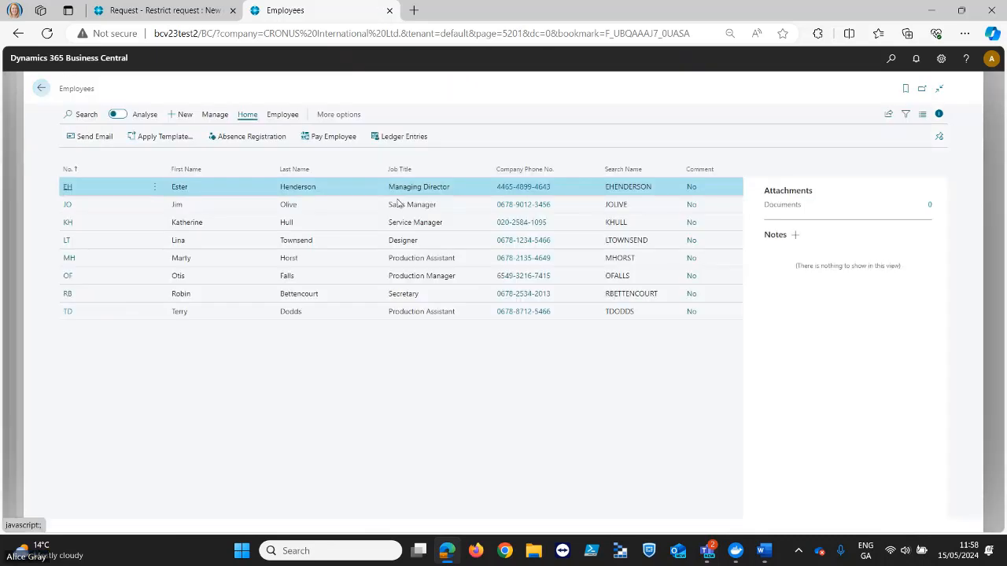
- Check the restrict request in the other tab, and go back from the Employees list through the encryption request to Initial Requests
click(197, 13)
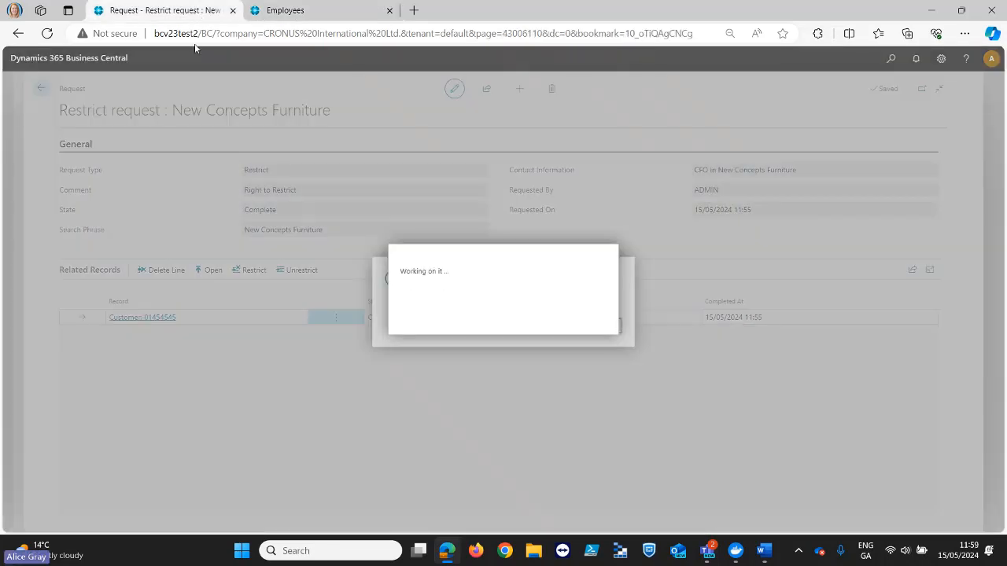
click(296, 17)
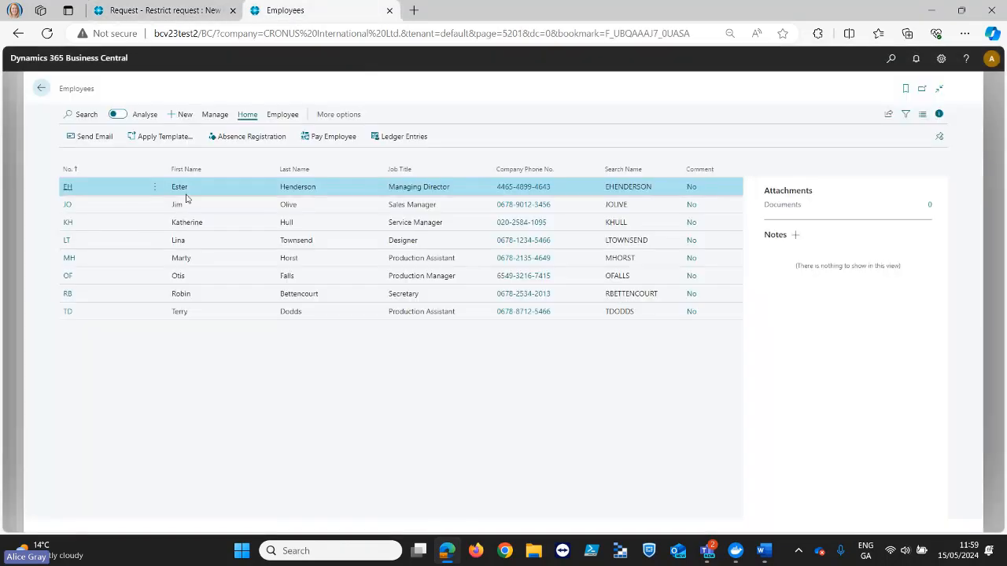
click(47, 92)
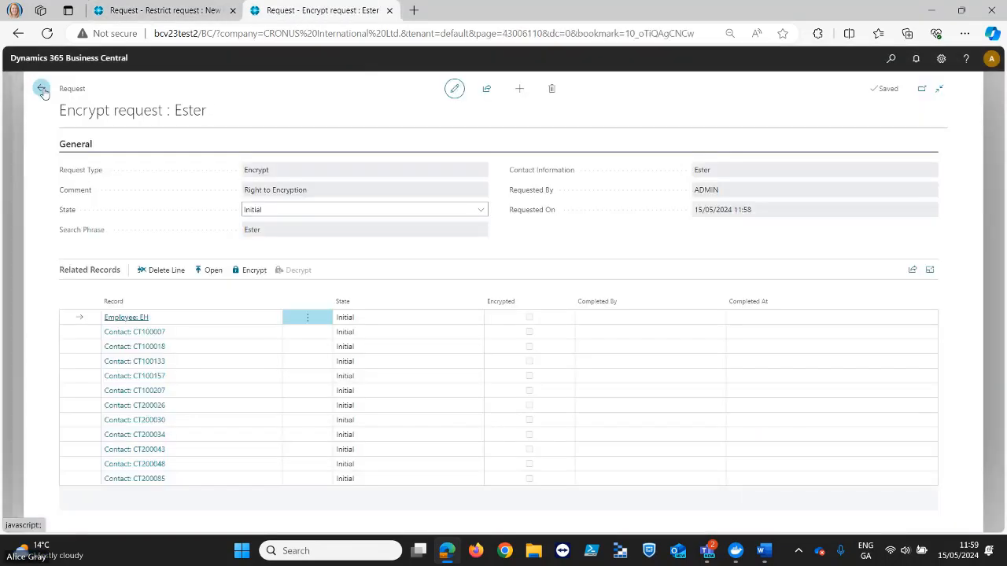
click(44, 92)
click(44, 92)
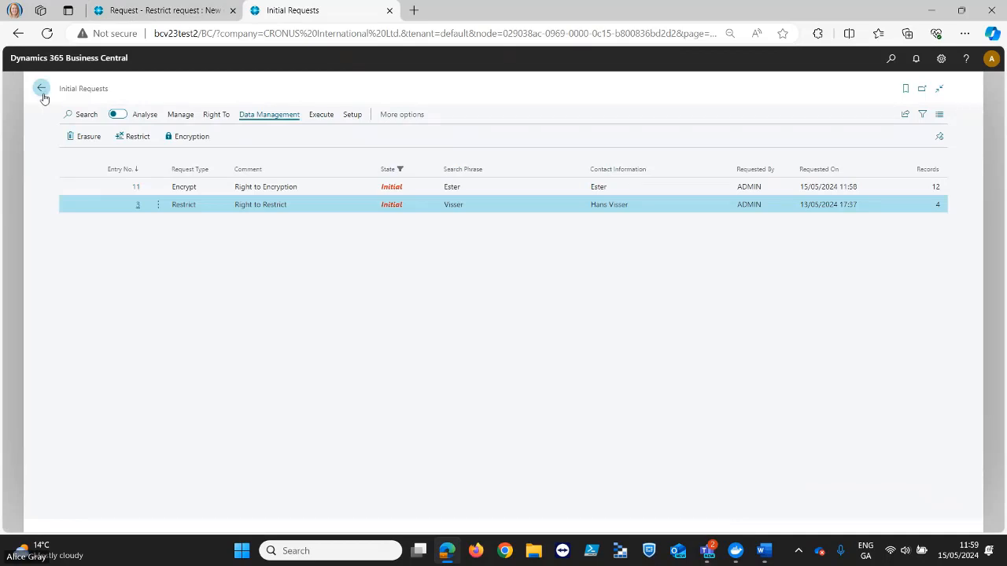
- Examine which fields of the Employee table have encryption applied in Active Monitored Tables, and return to the home page
click(272, 204)
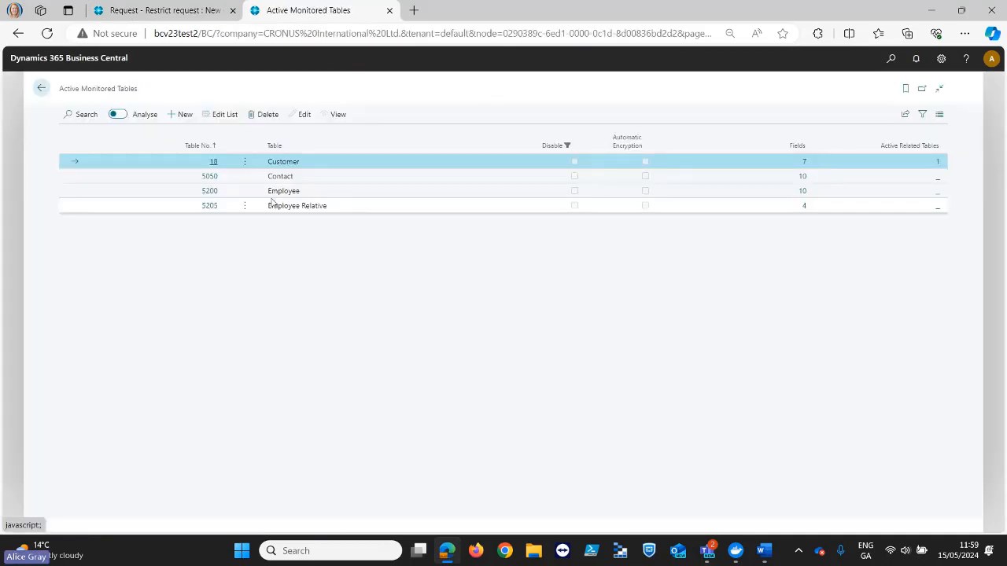
click(278, 205)
click(317, 191)
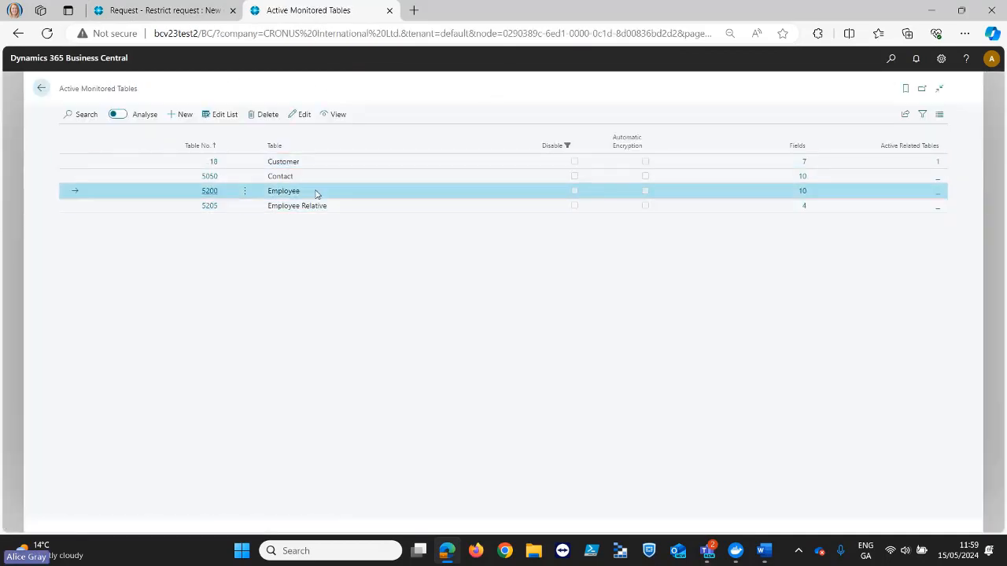
click(210, 191)
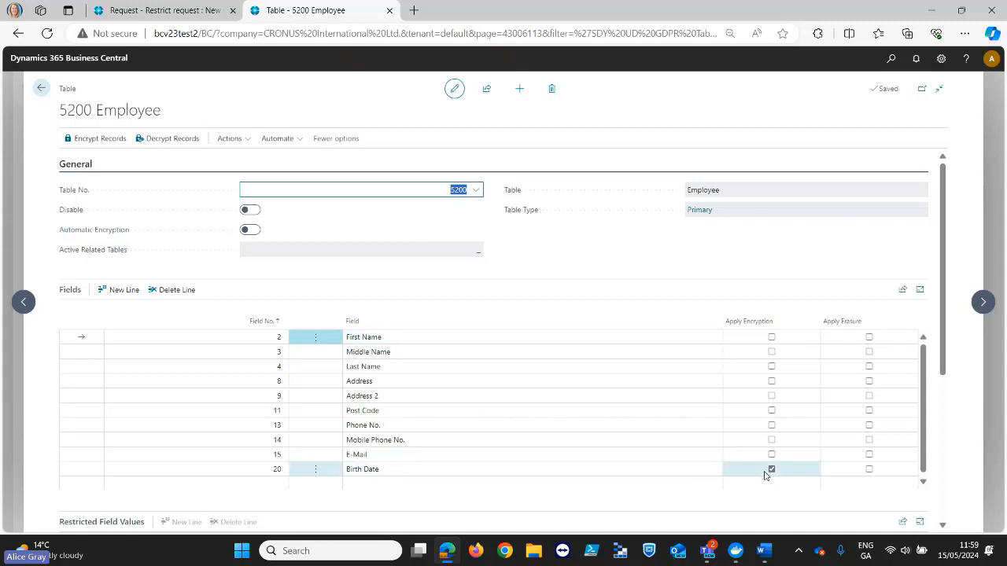
click(770, 470)
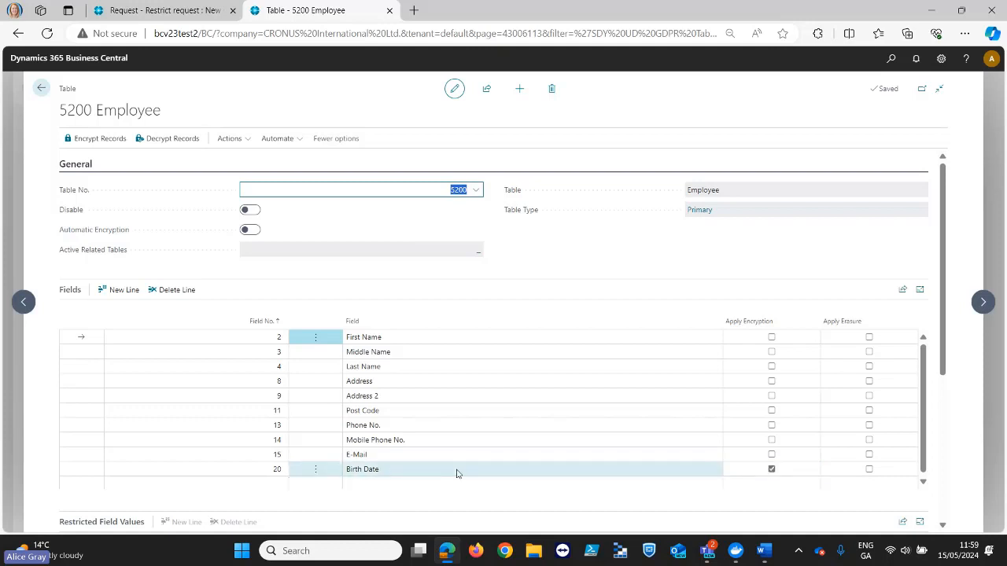
click(39, 88)
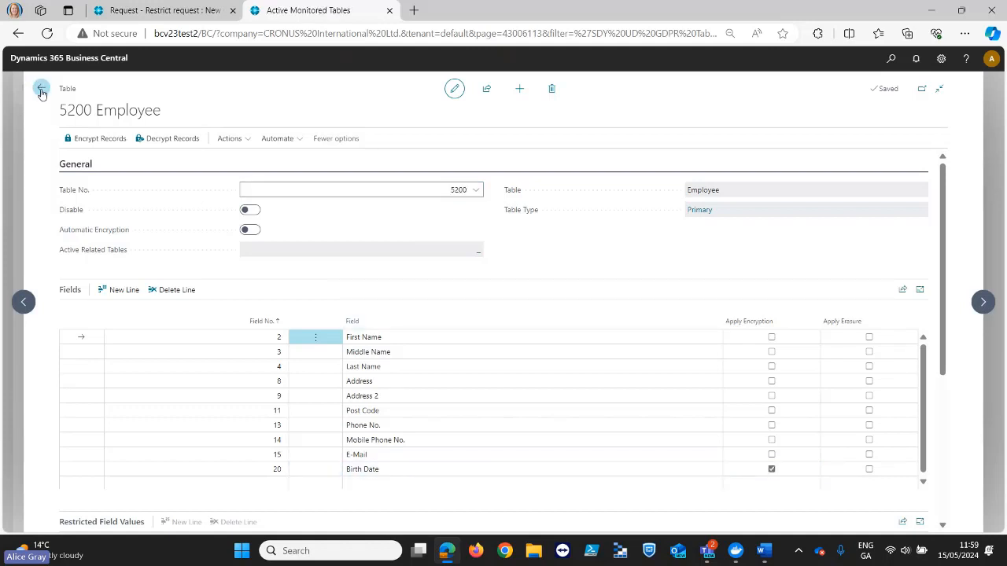
click(43, 91)
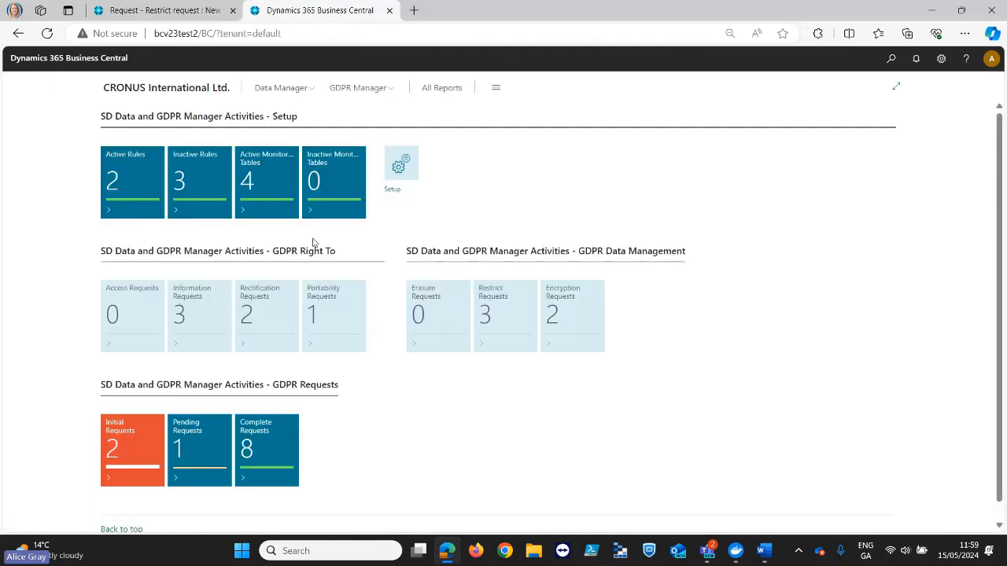
- Open the "Right to Encryption" request for editing and delete all contact lines from its related records, keeping only the employee record
click(553, 318)
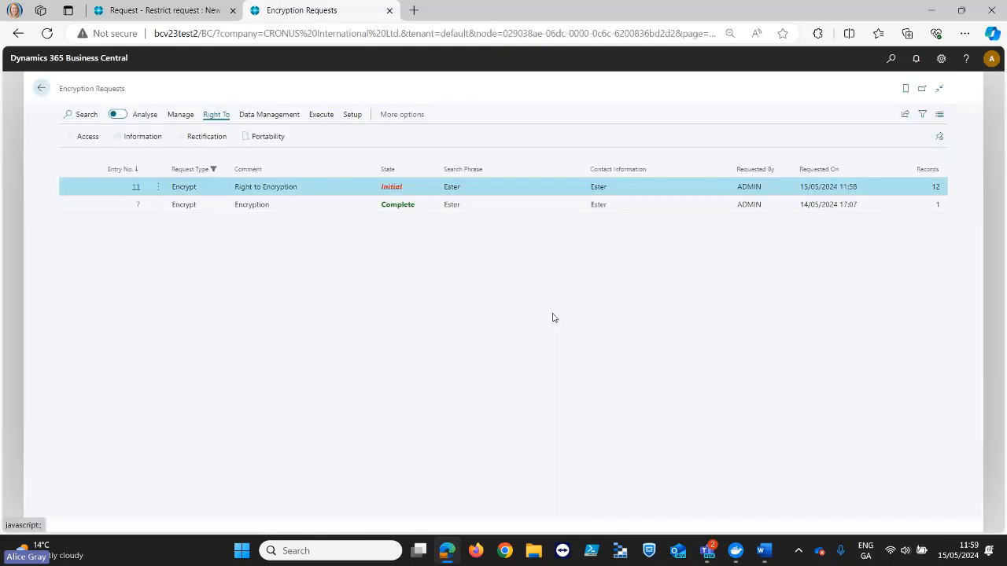
click(136, 187)
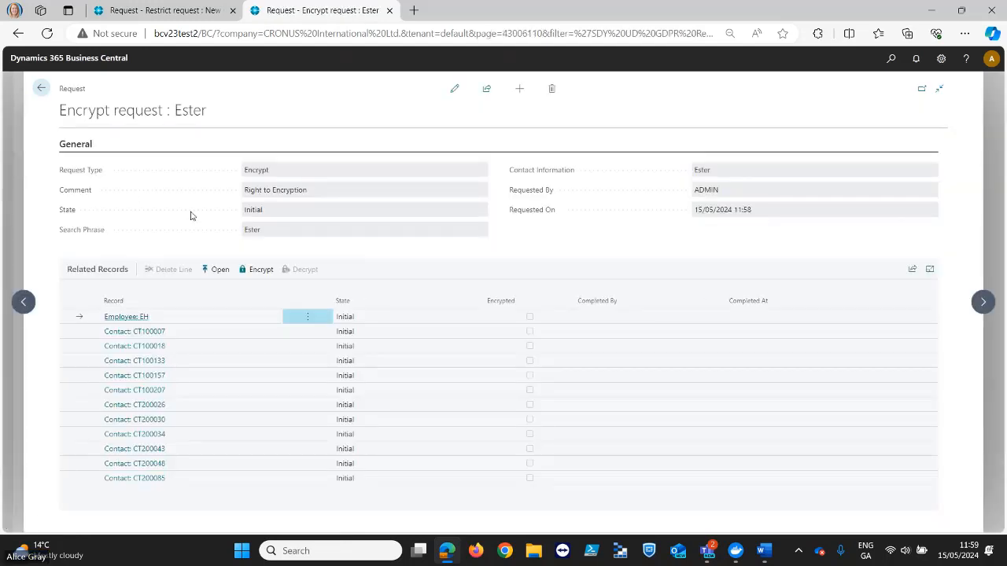
click(454, 89)
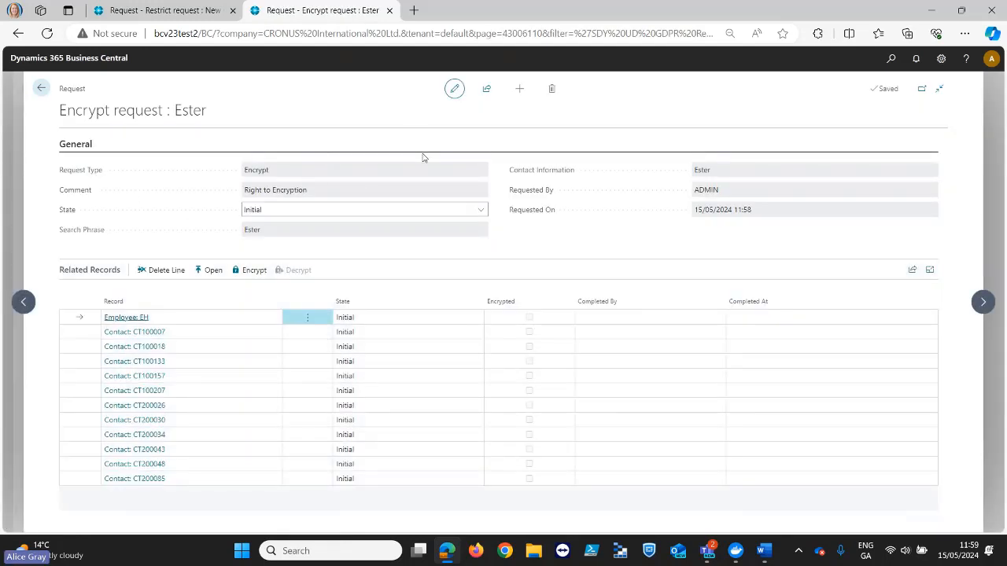
click(326, 332)
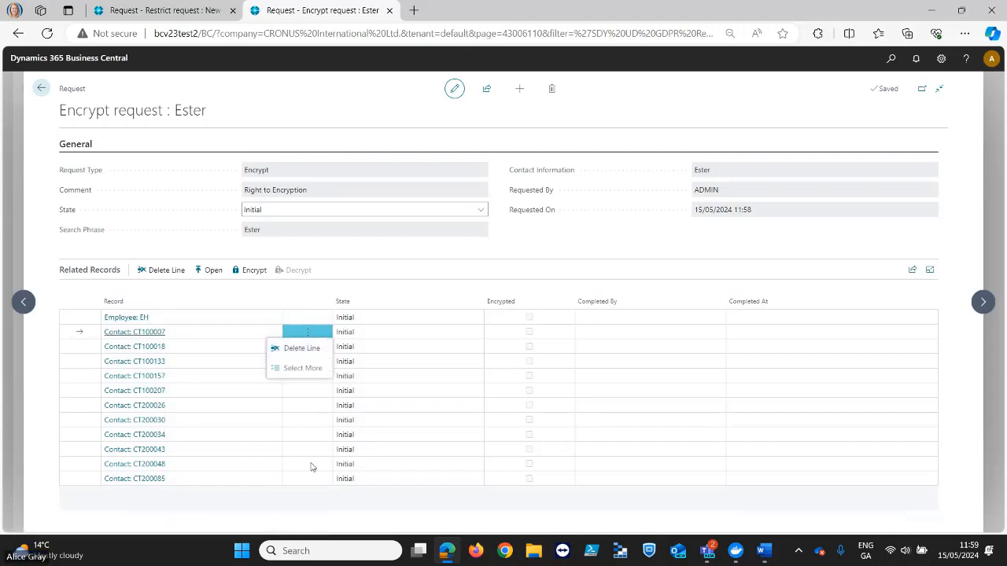
click(299, 367)
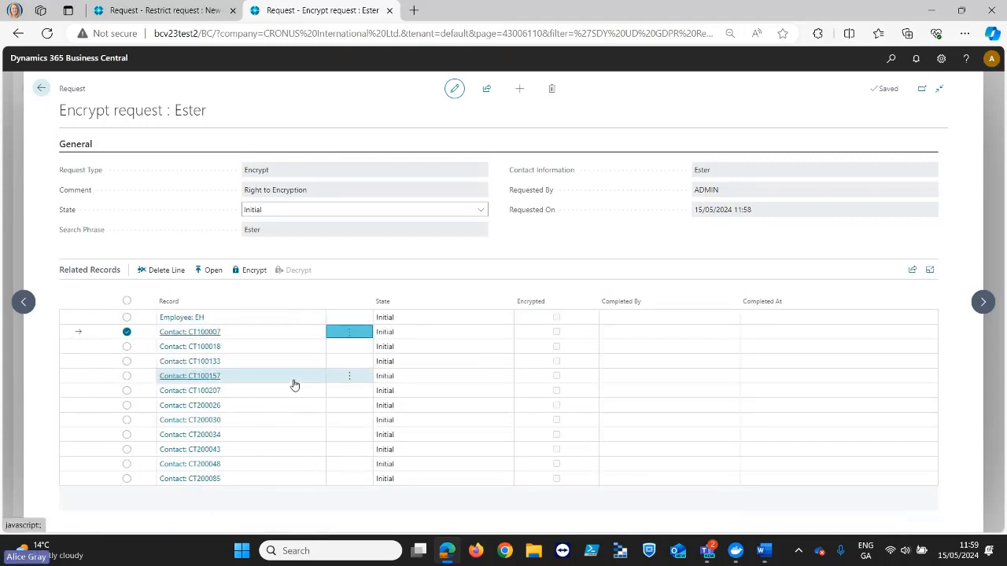
shift+click(127, 478)
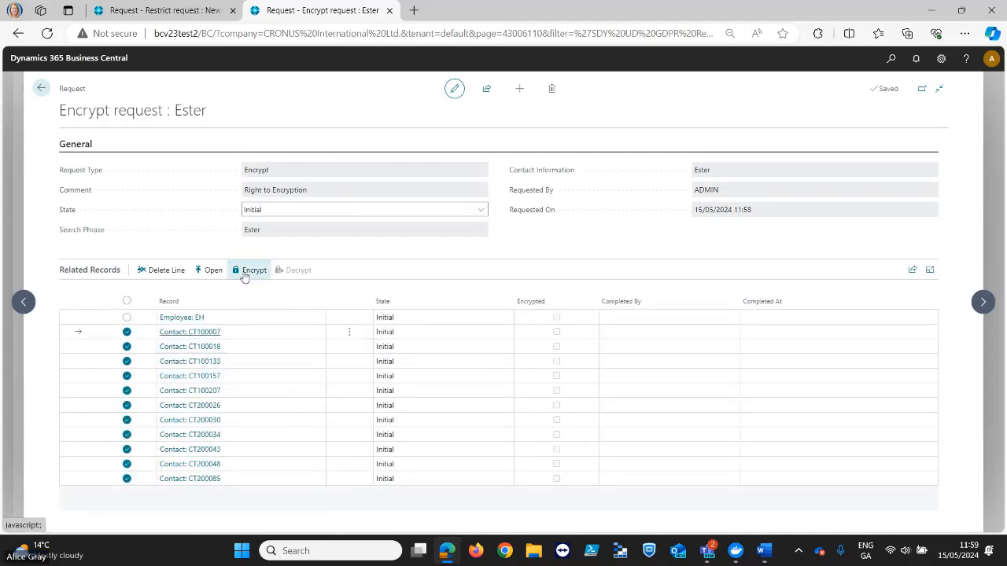
click(167, 270)
click(553, 325)
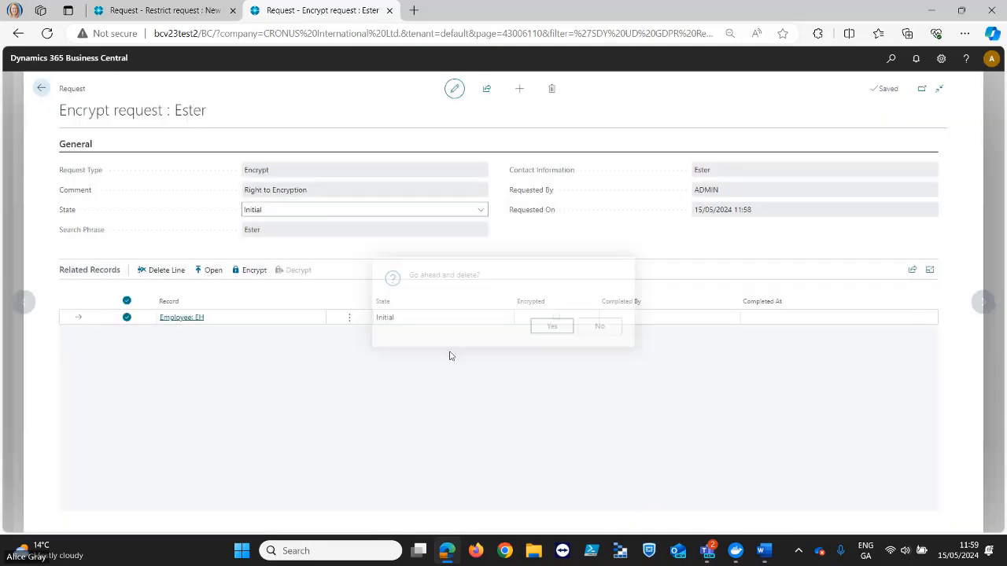
- Encrypt the request's employee record, check the Birth Date on the employee card, and return to the request
click(251, 271)
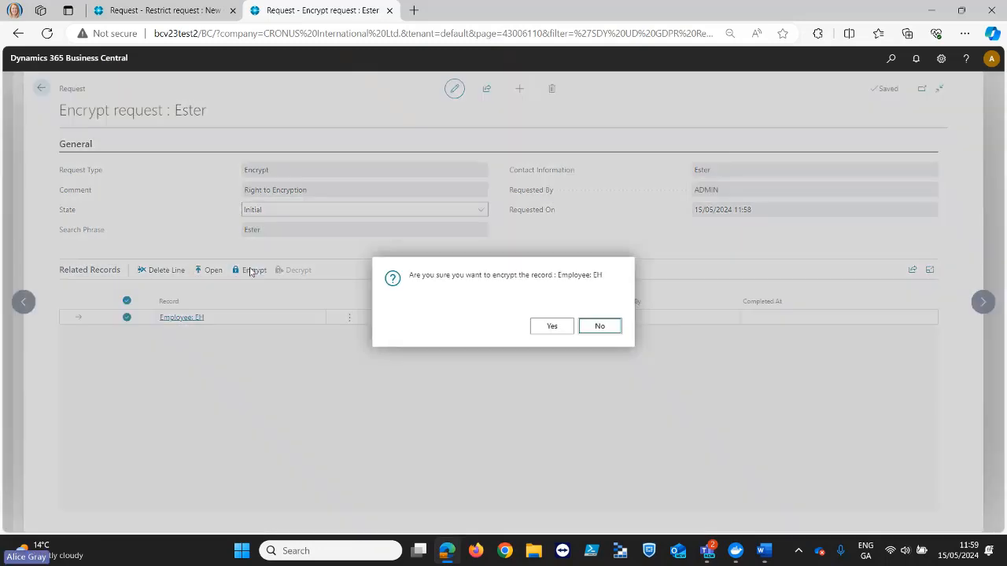
click(556, 326)
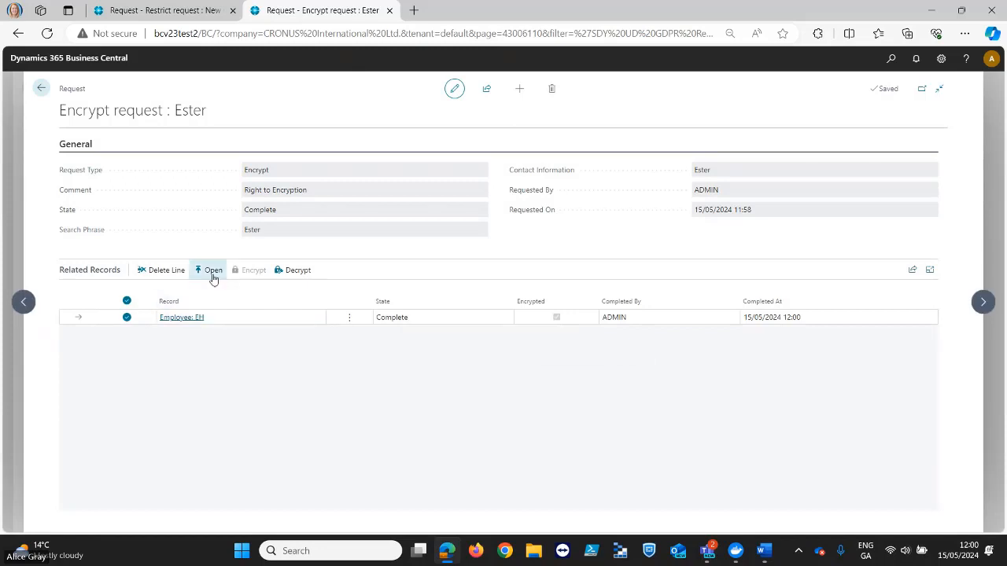
click(212, 273)
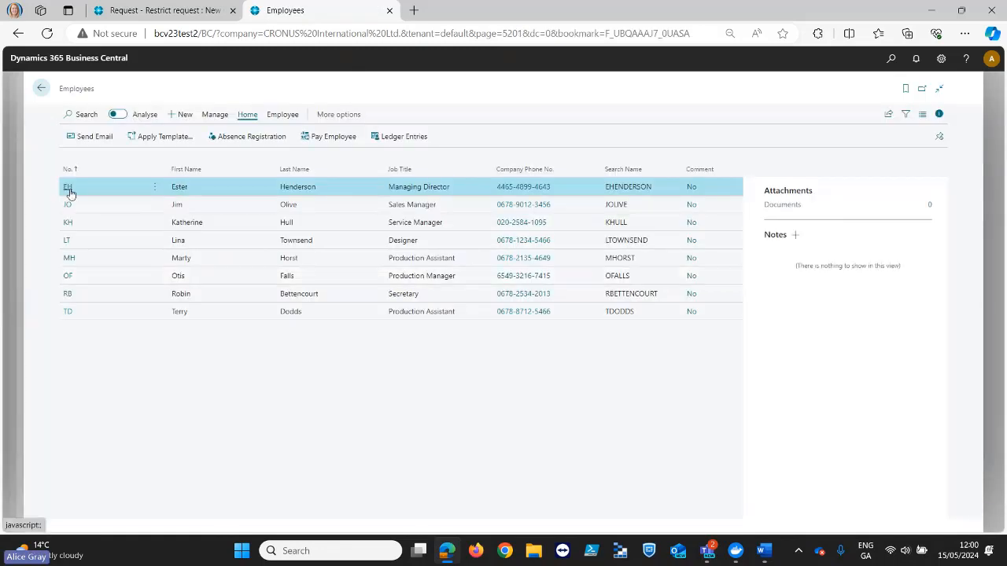
click(69, 192)
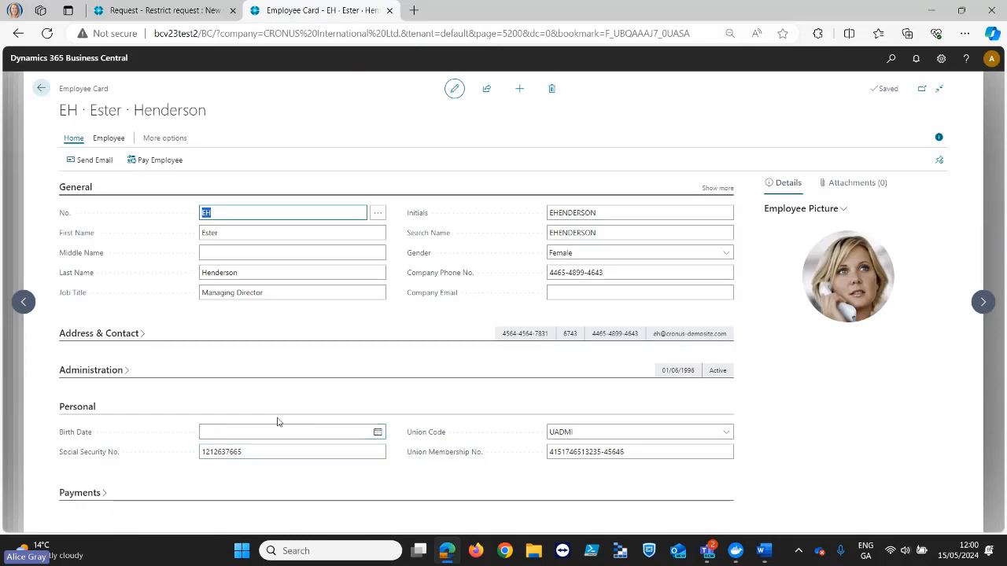
click(42, 94)
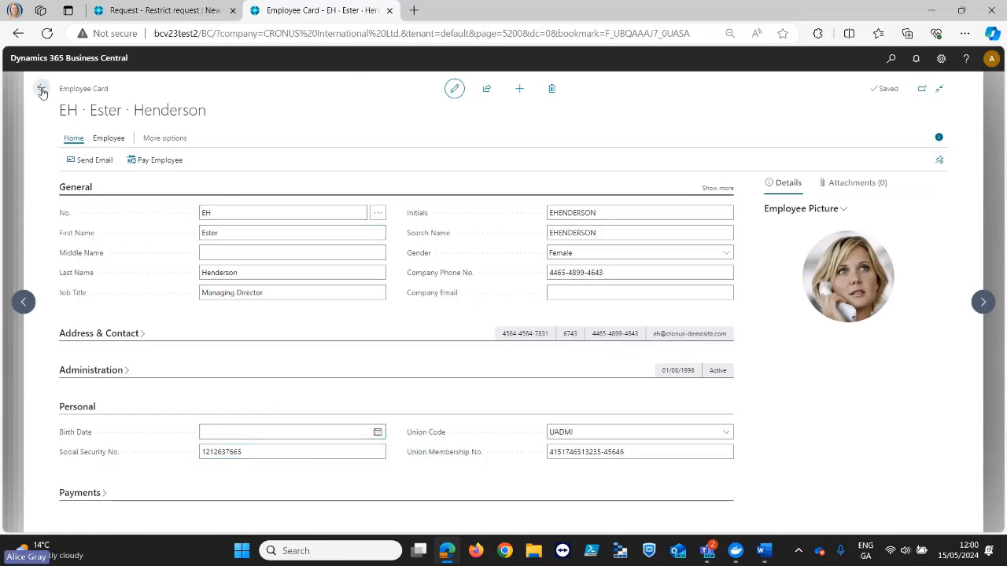
click(43, 92)
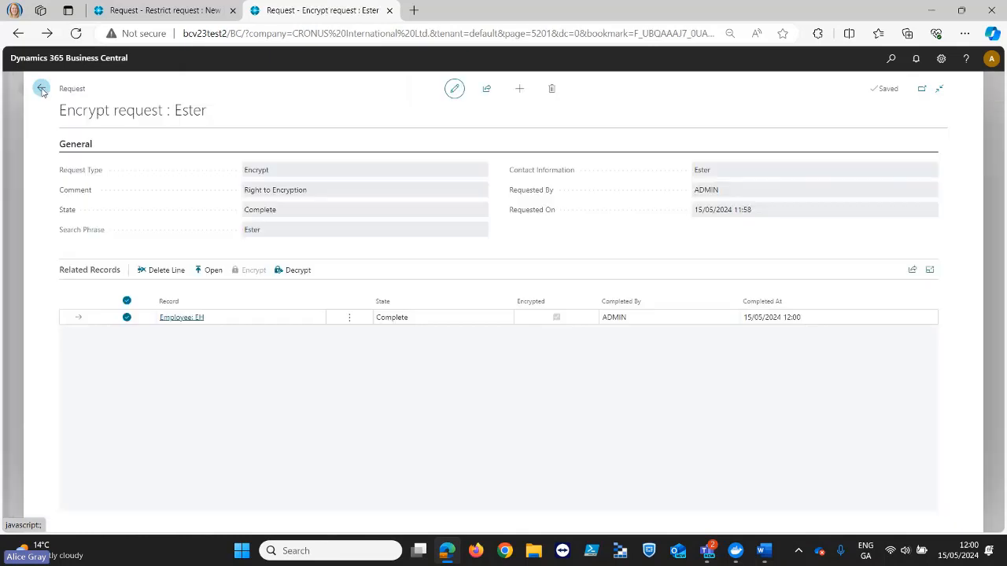
- Decrypt the request's employee record, recheck the Birth Date on the employee card, and return to the home page
click(296, 275)
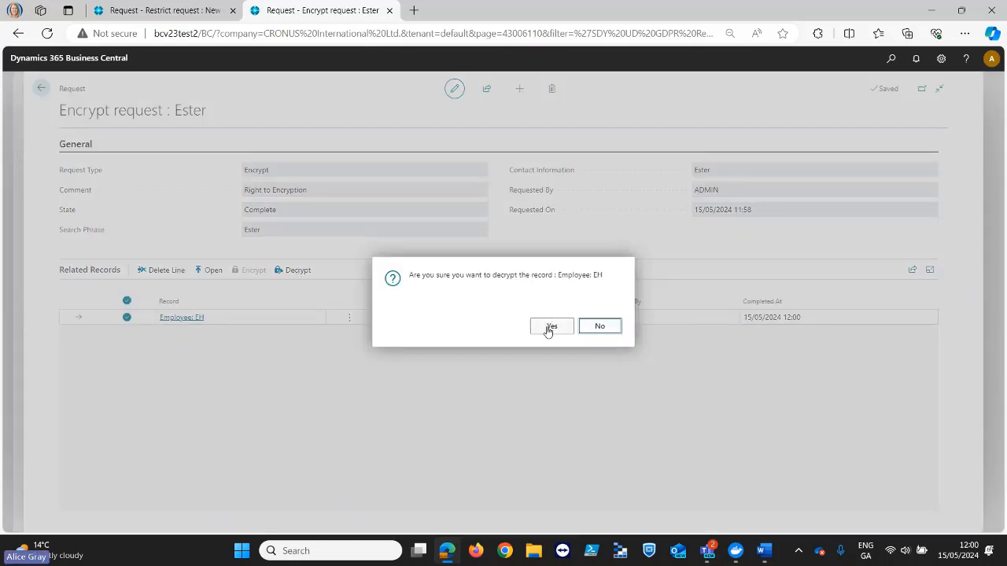
click(552, 328)
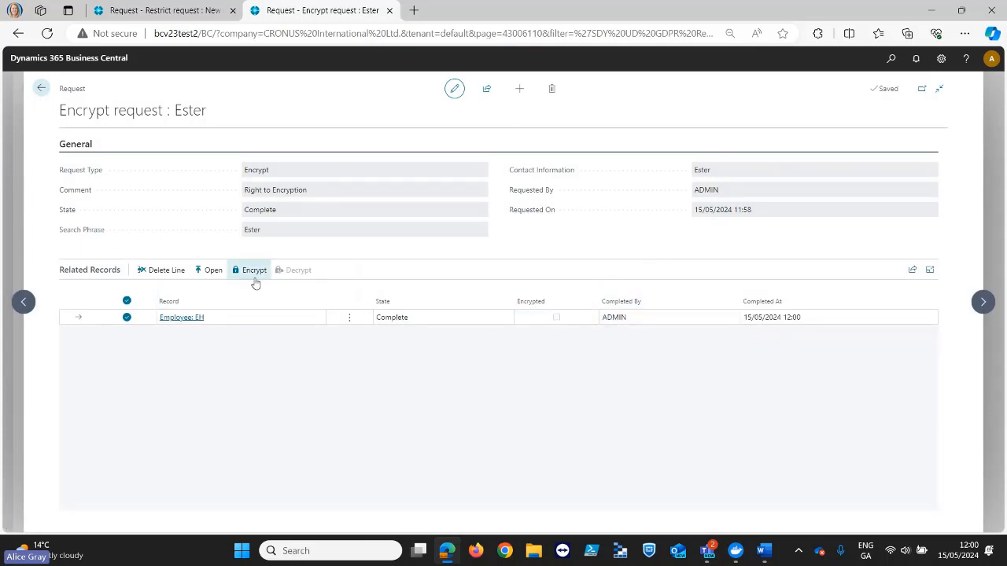
click(209, 270)
click(68, 188)
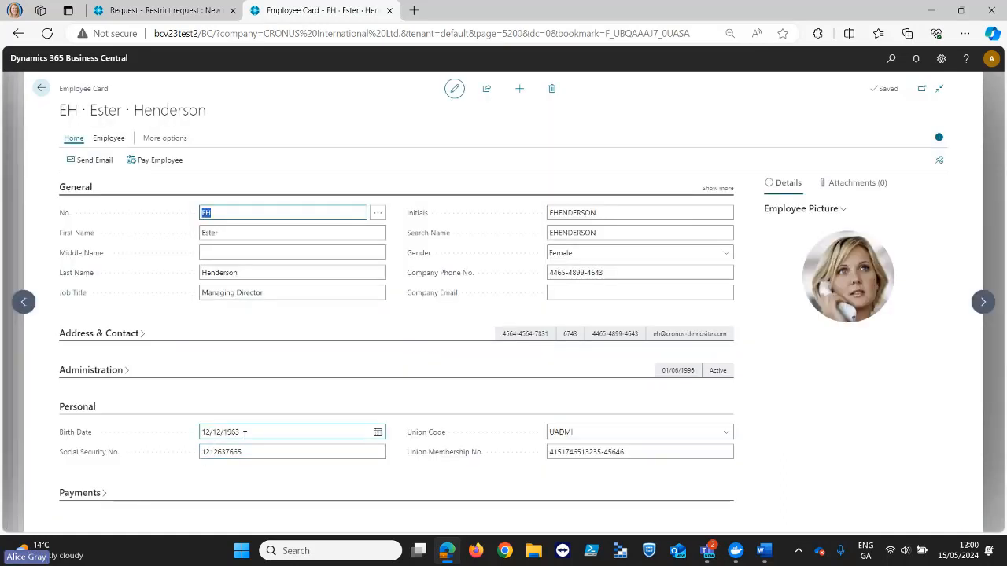
click(43, 90)
click(44, 90)
click(44, 90)
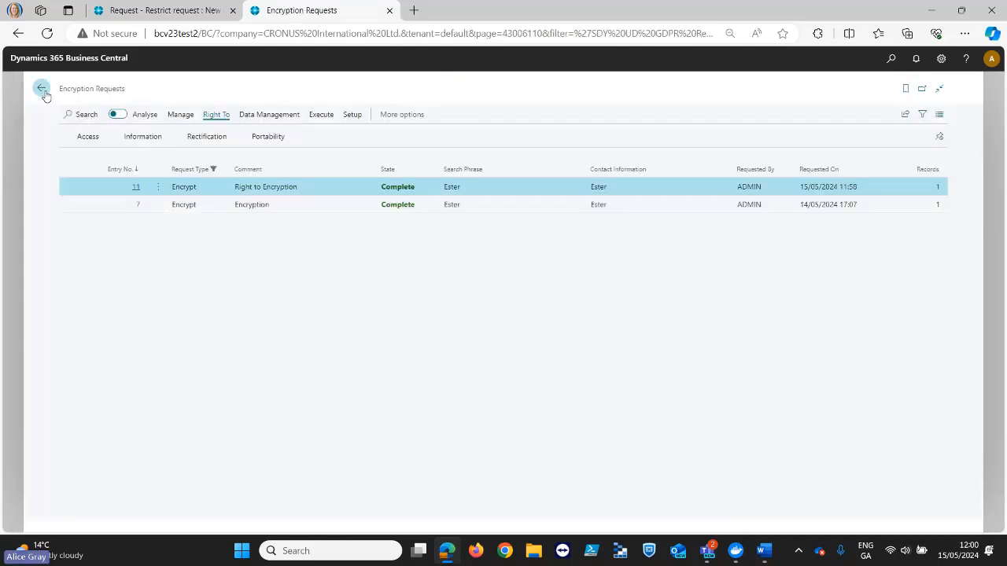
click(43, 90)
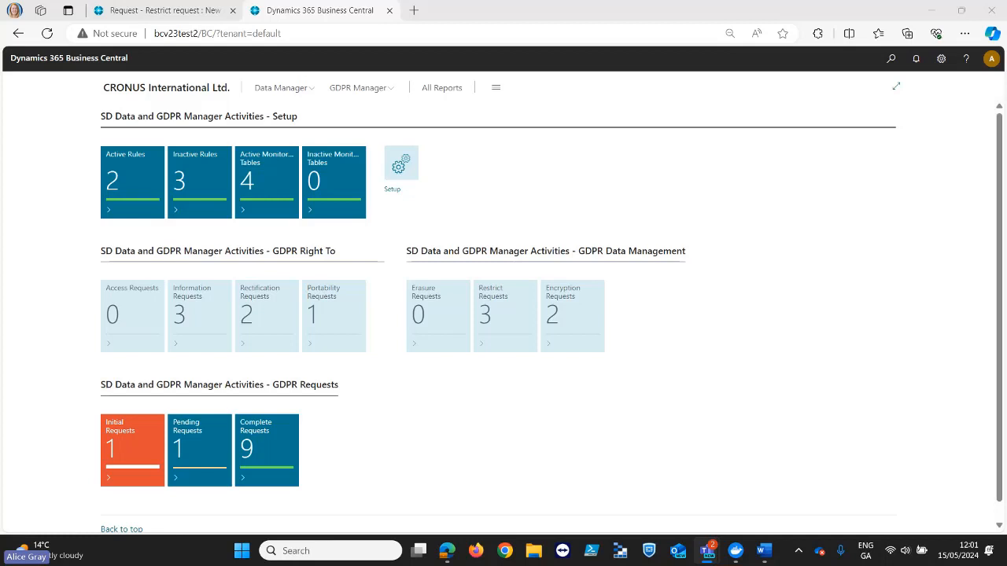
- Find the Extension Management page and open the Extension Marketplace from it
click(891, 60)
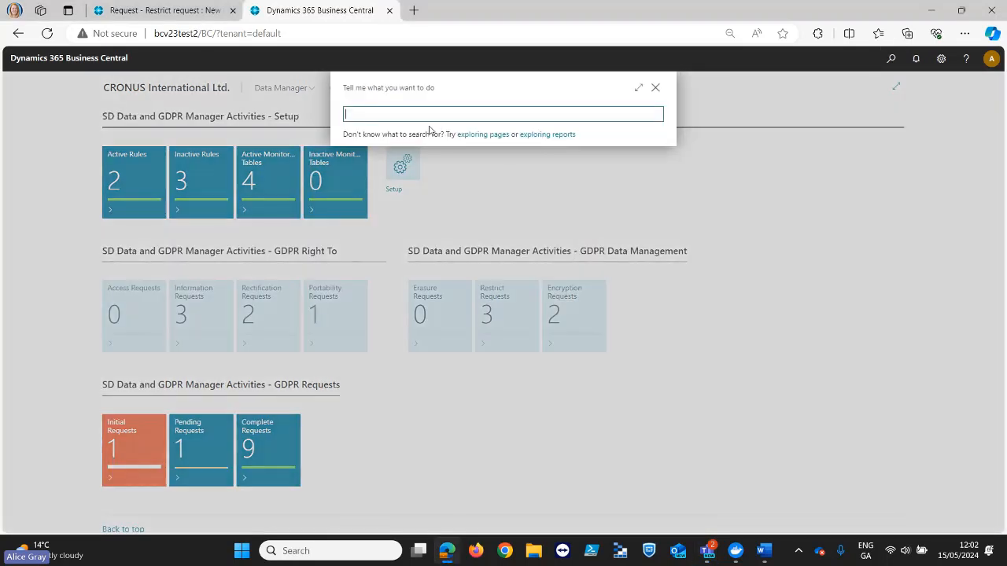
text(extesnion)
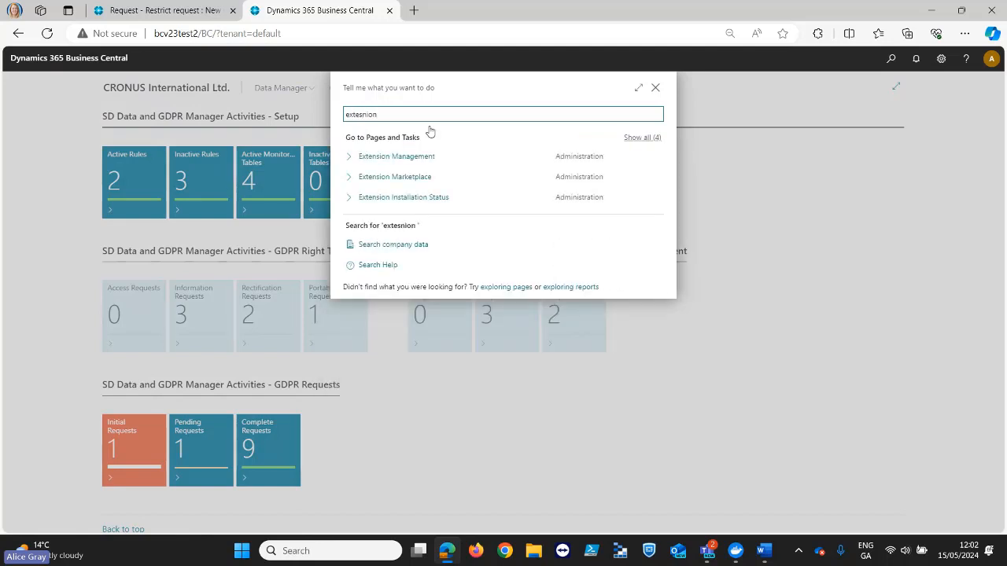
click(431, 160)
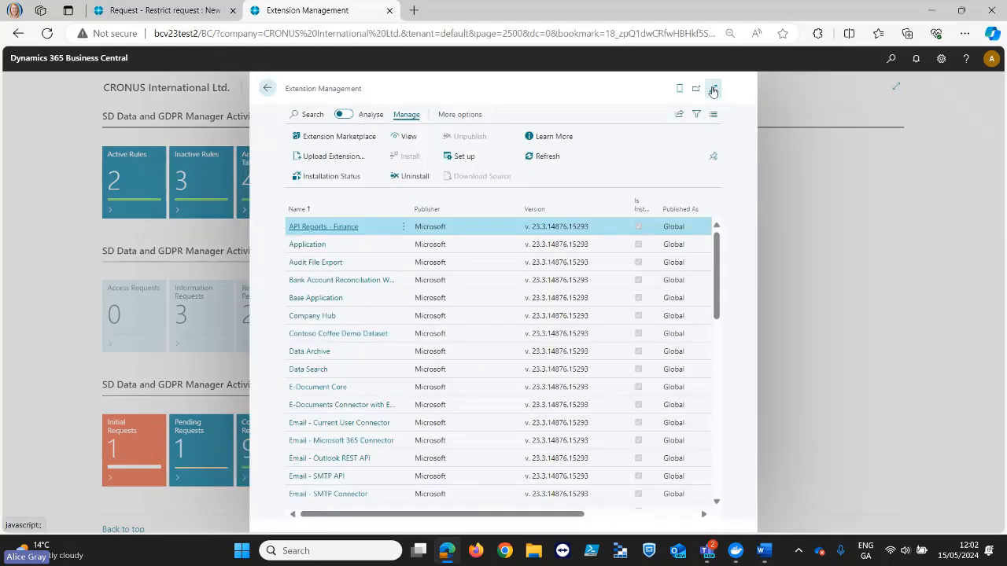
click(315, 138)
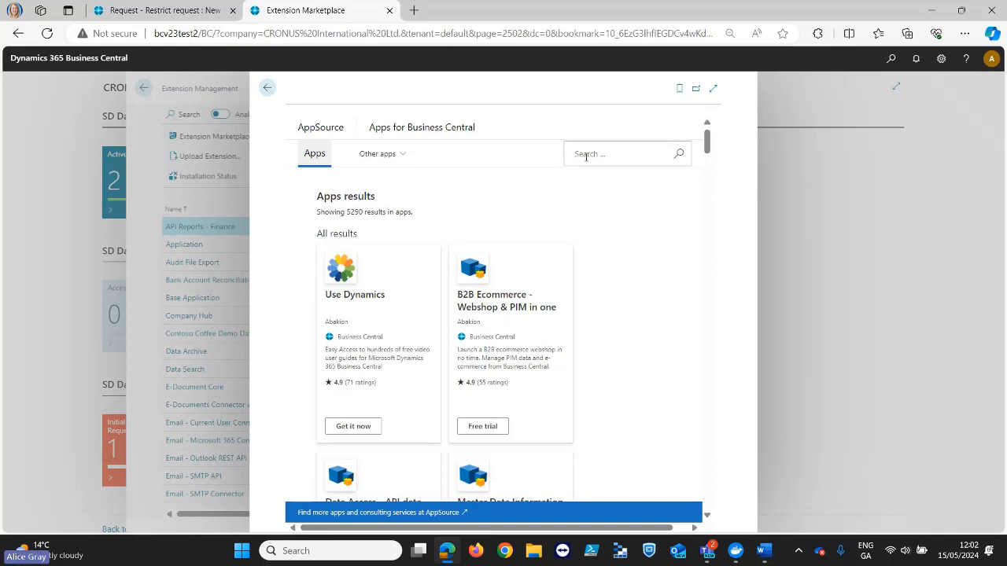
- Search the marketplace apps for "sd data manager"
click(585, 156)
text(sd data manager)
key(Return)
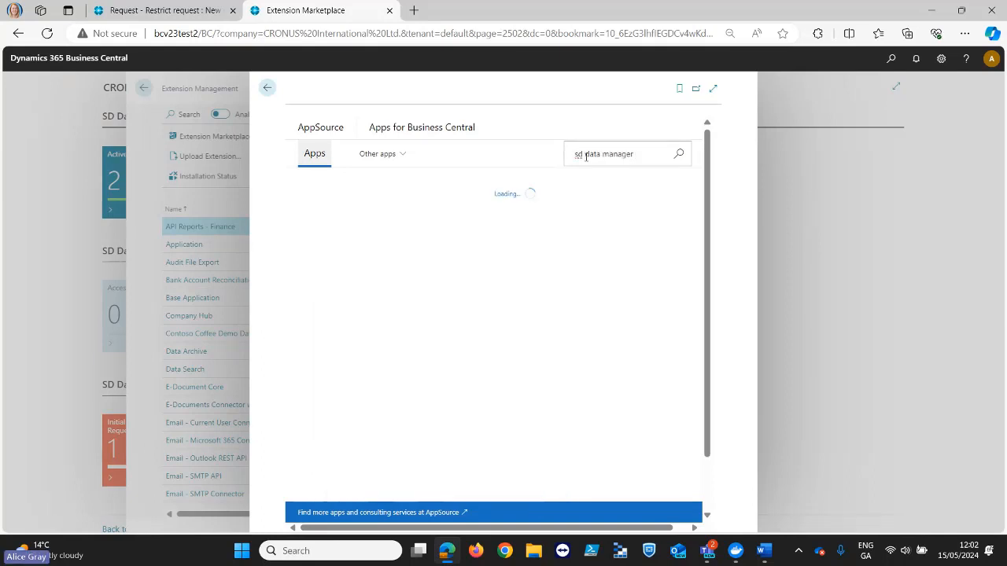